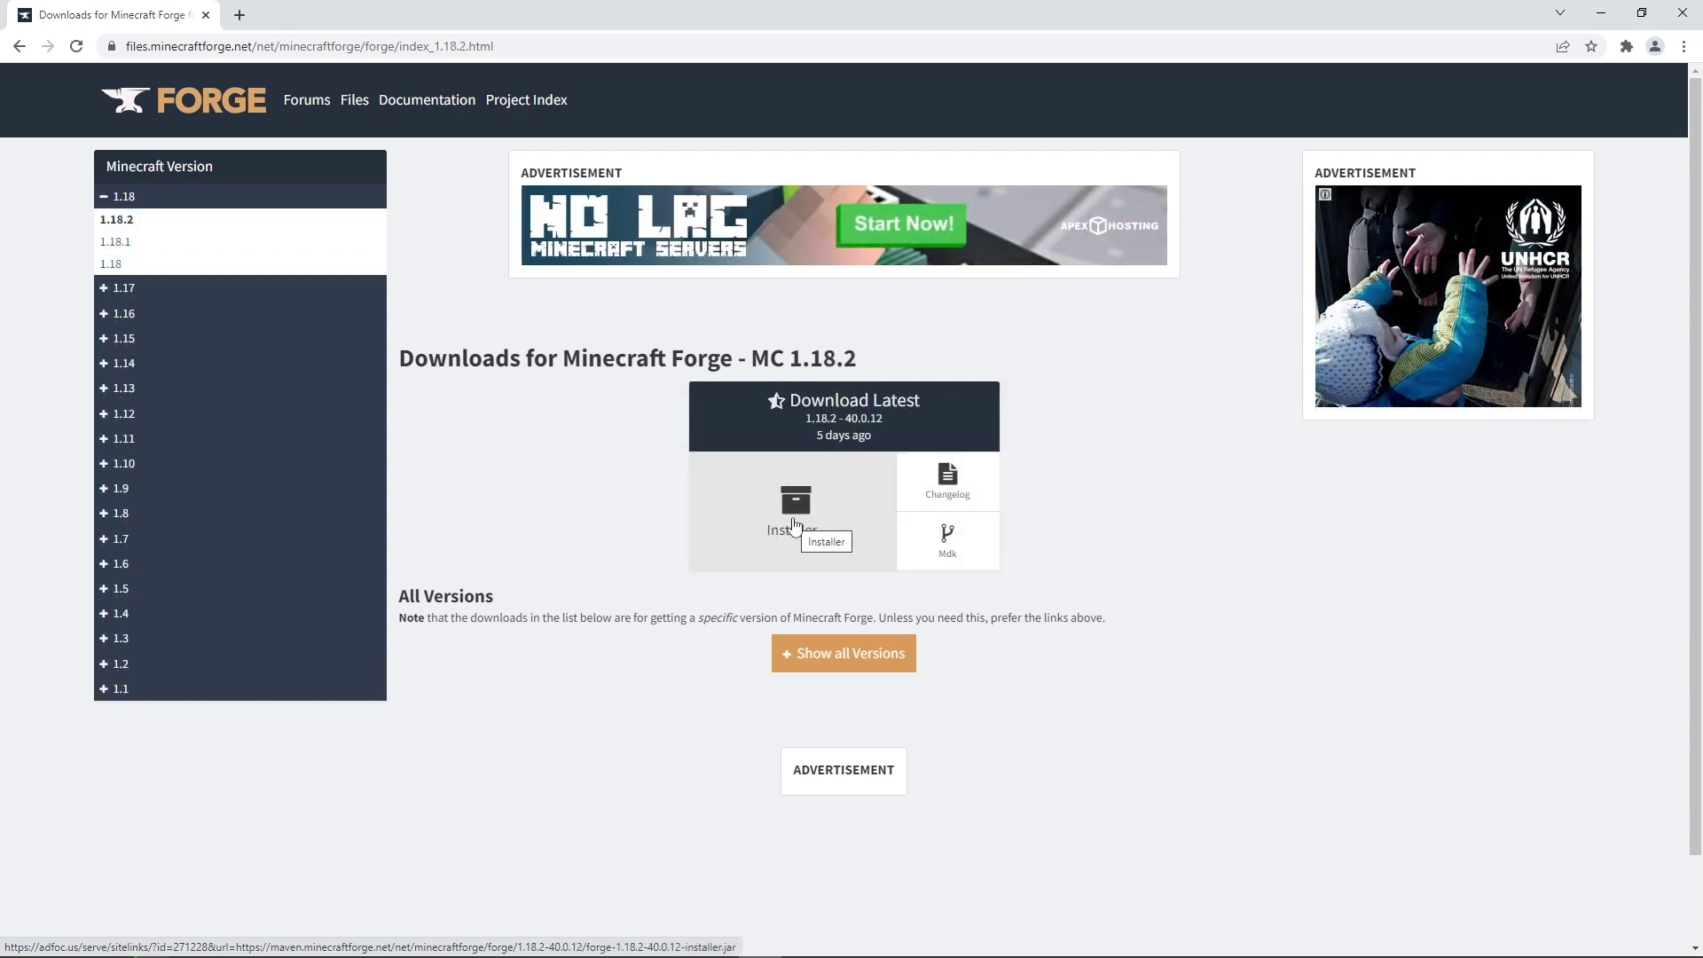
# Step: Download the latest Forge 1.18.2 installer, skipping the advertisement, and move the downloaded file to the desktop
pyautogui.click(796, 523)
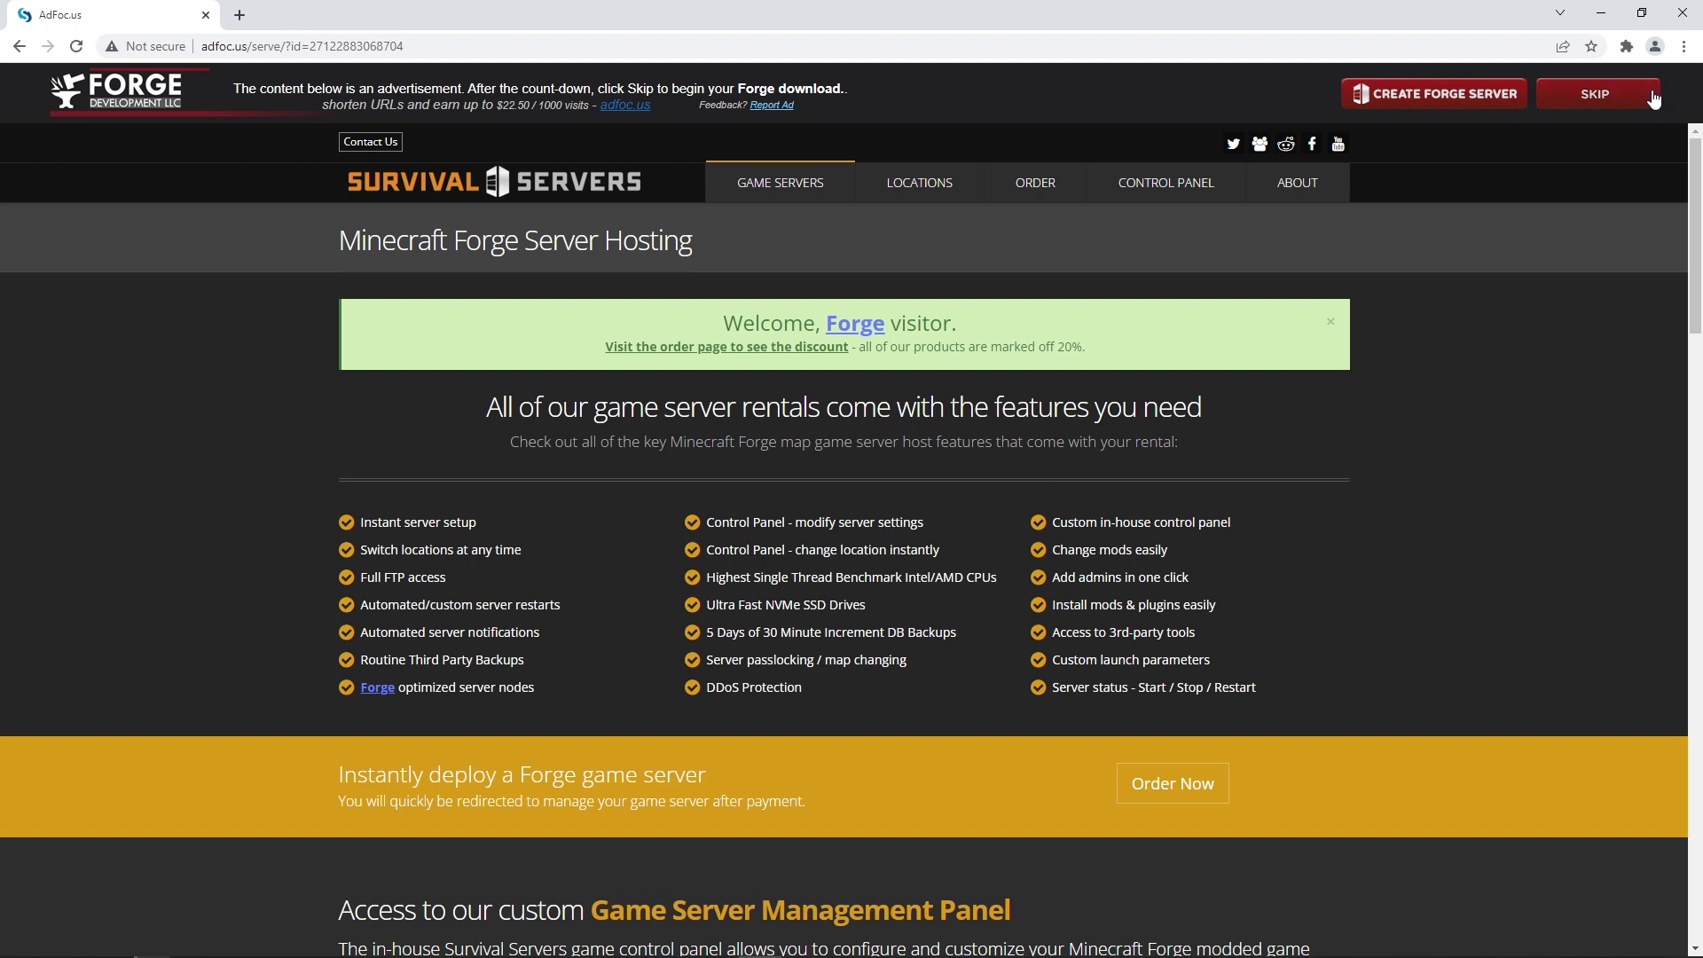
pyautogui.click(1653, 98)
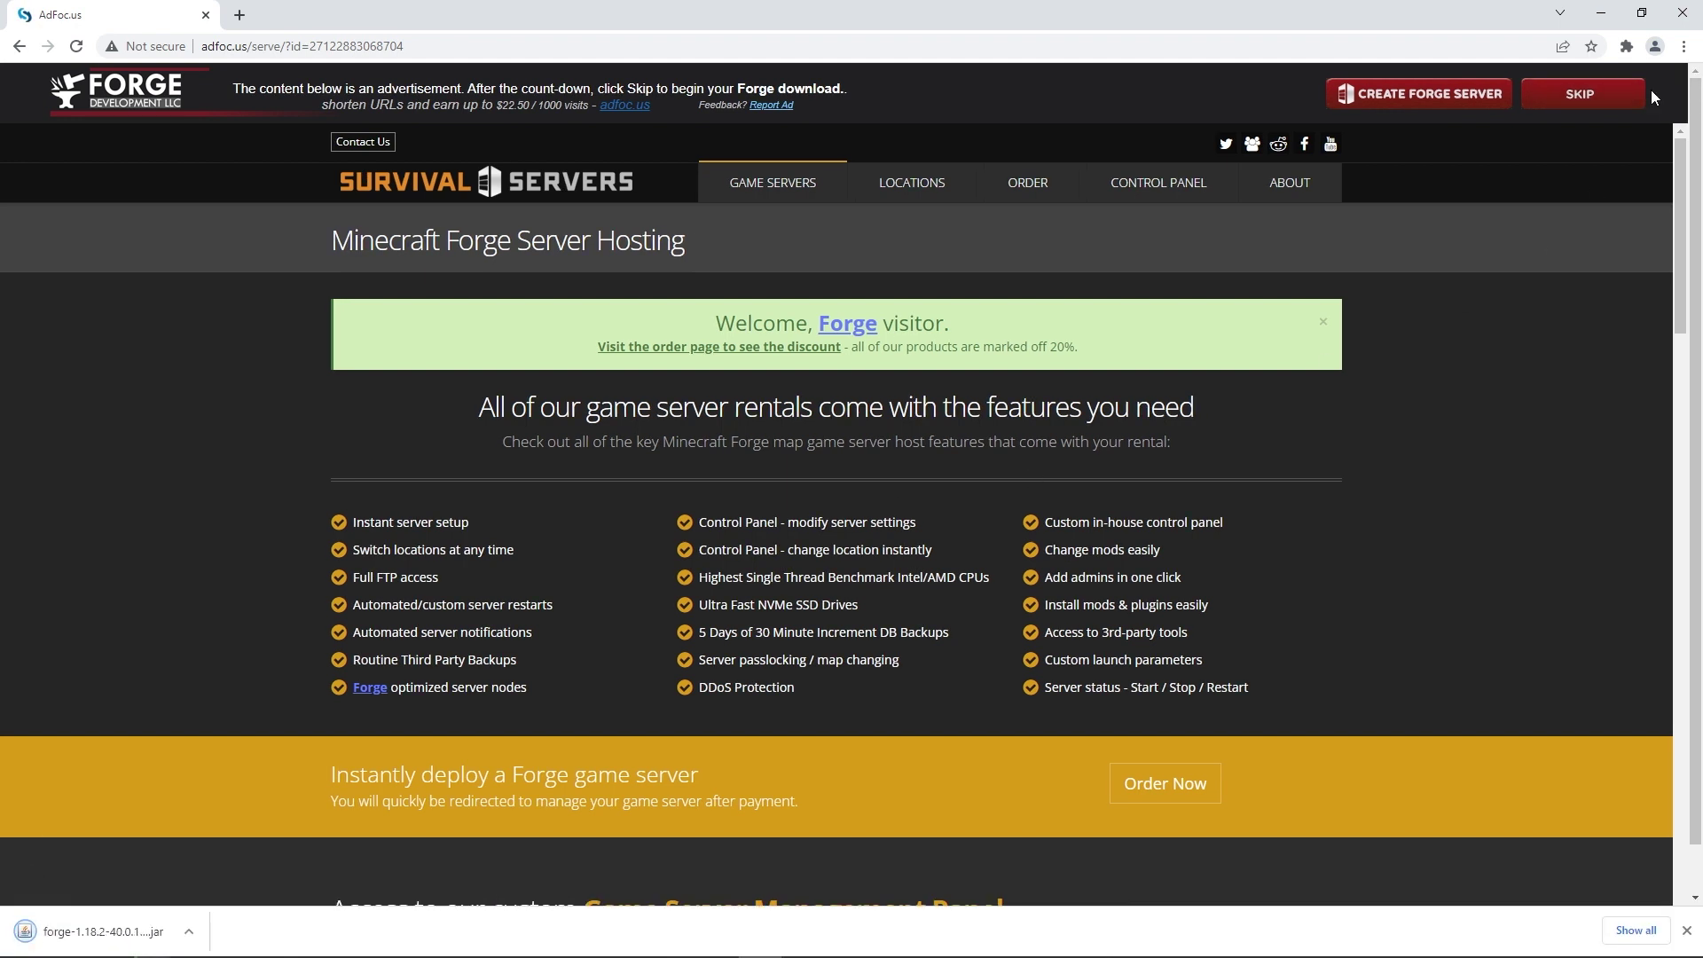
pyautogui.moveTo(64, 938); pyautogui.dragTo(107, 782)
pyautogui.moveTo(108, 716); pyautogui.dragTo(109, 716)
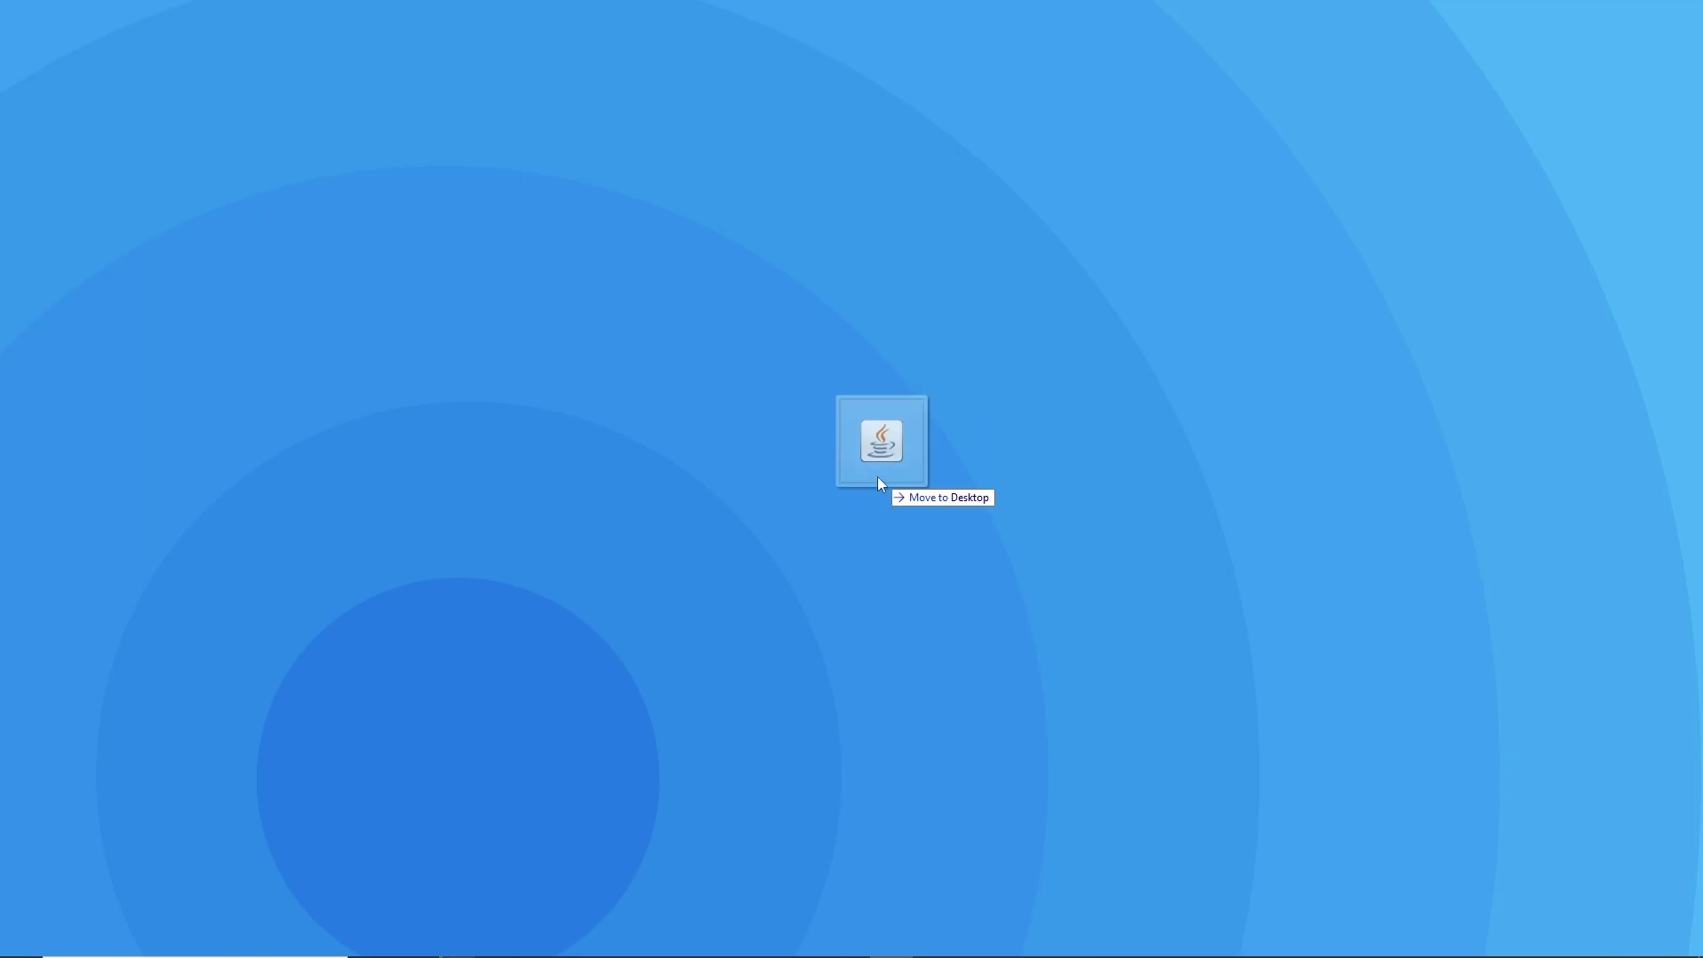
pyautogui.moveTo(877, 477); pyautogui.dragTo(778, 427)
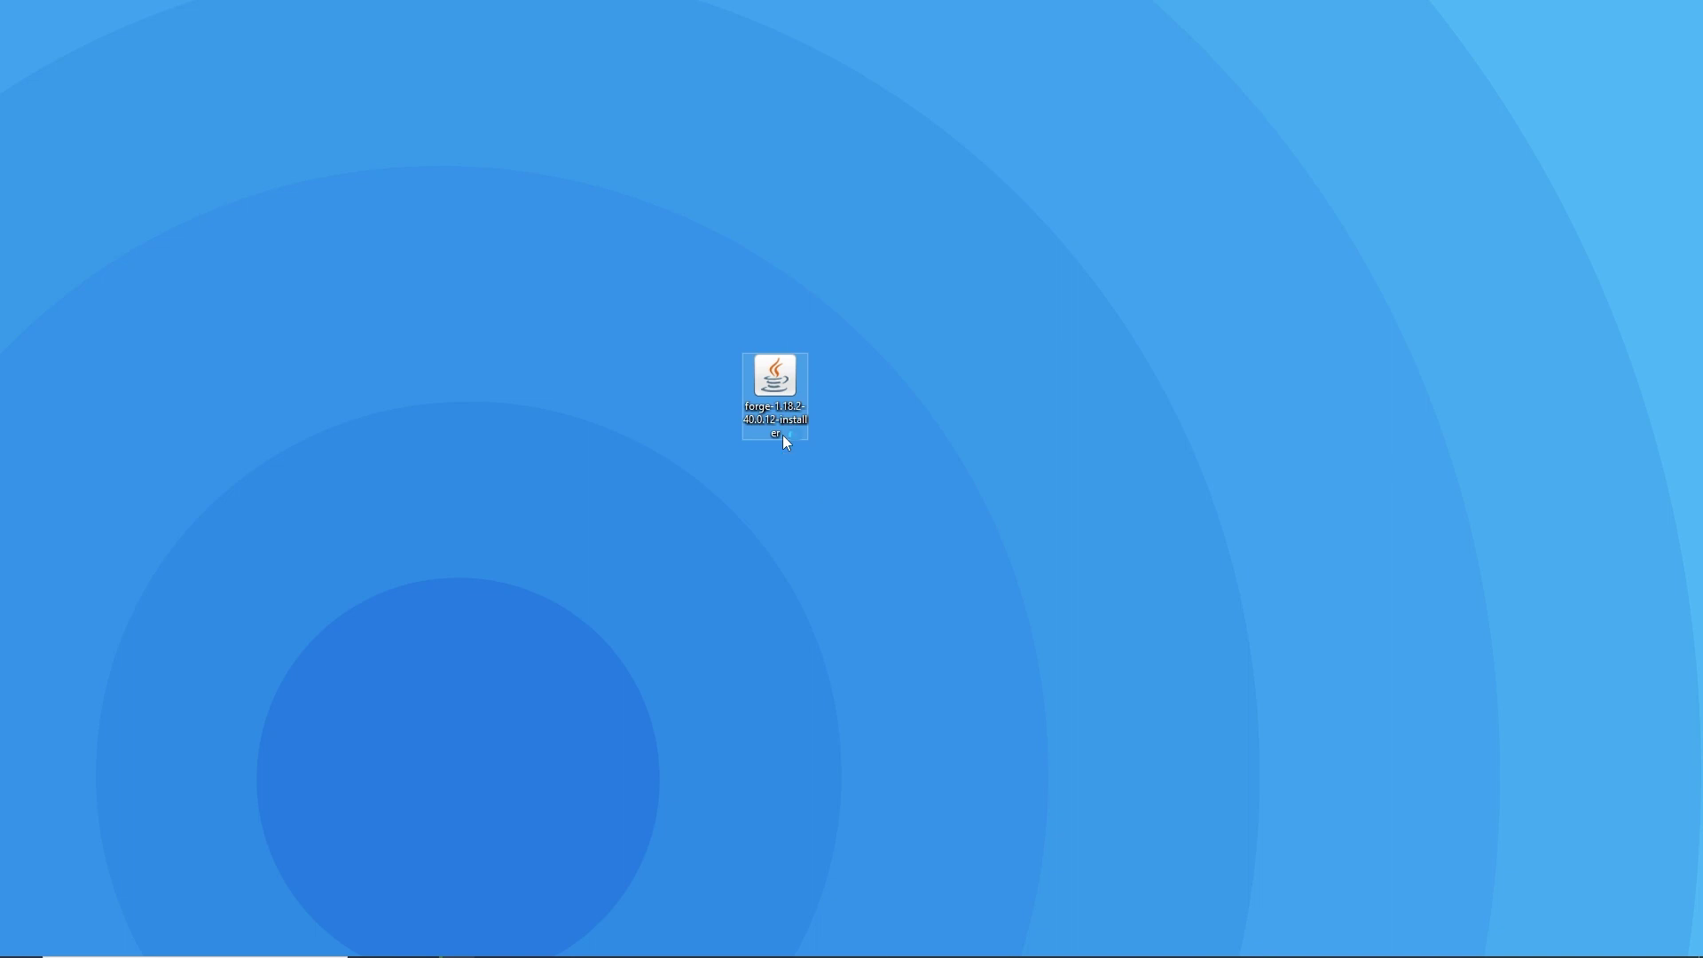
# Step: Run the Forge installer with the Install client option and check the forge profile in the Minecraft Launcher
pyautogui.doubleClick(783, 436)
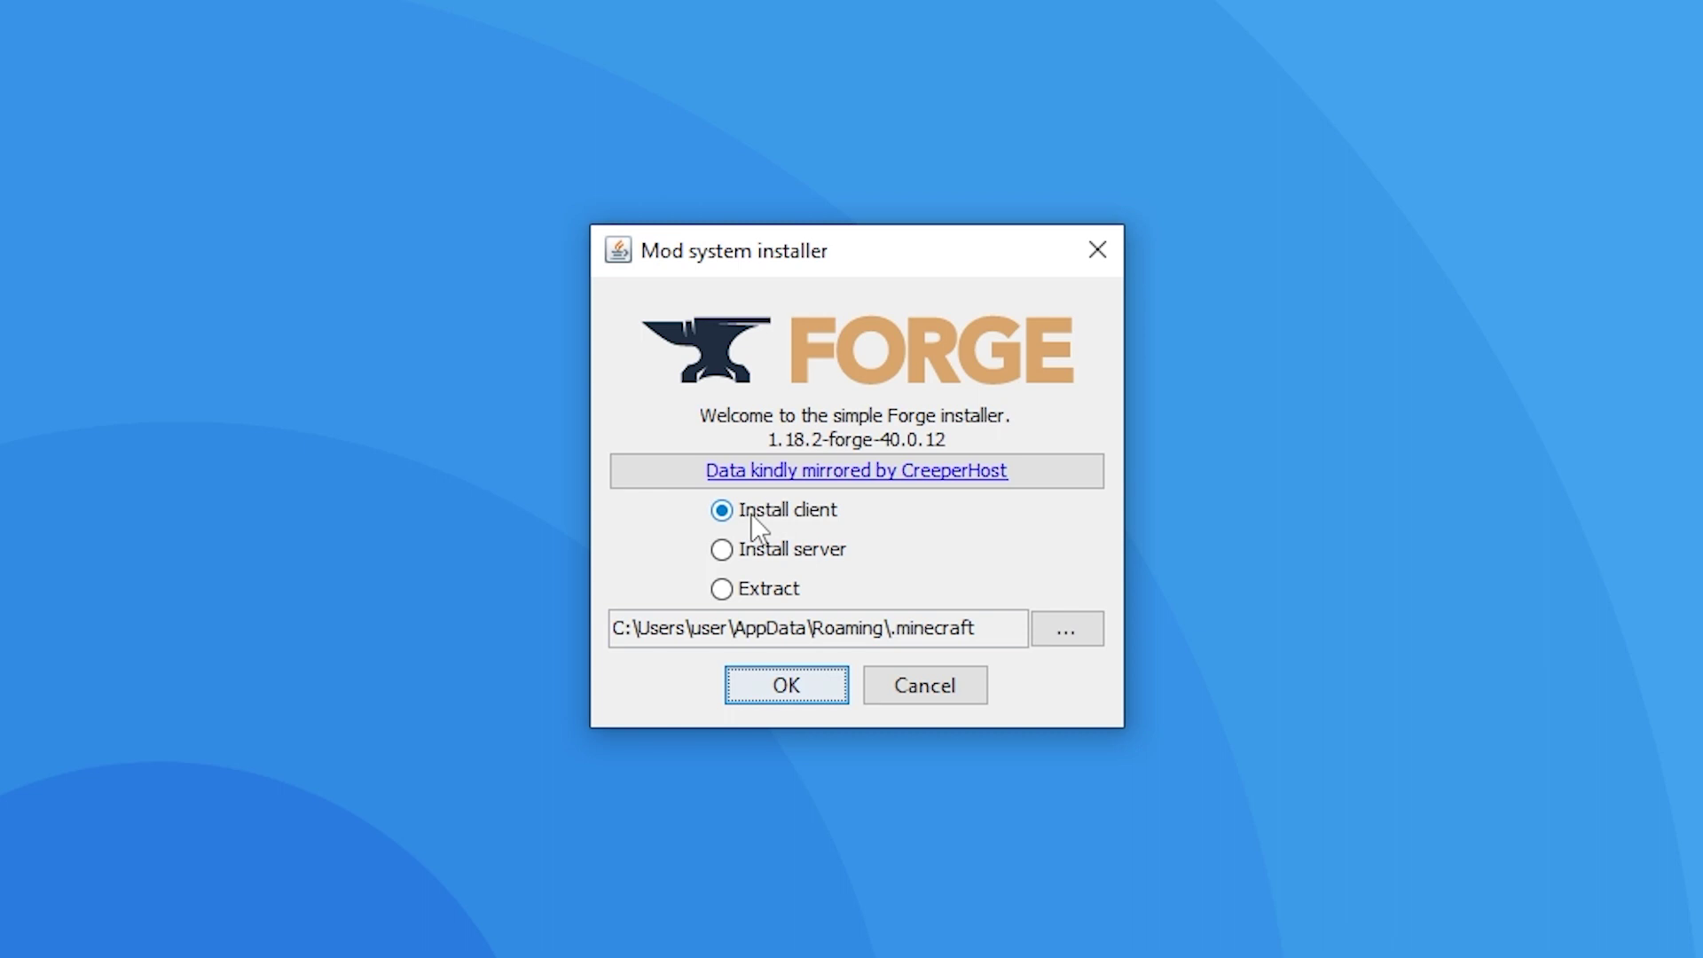
pyautogui.click(815, 686)
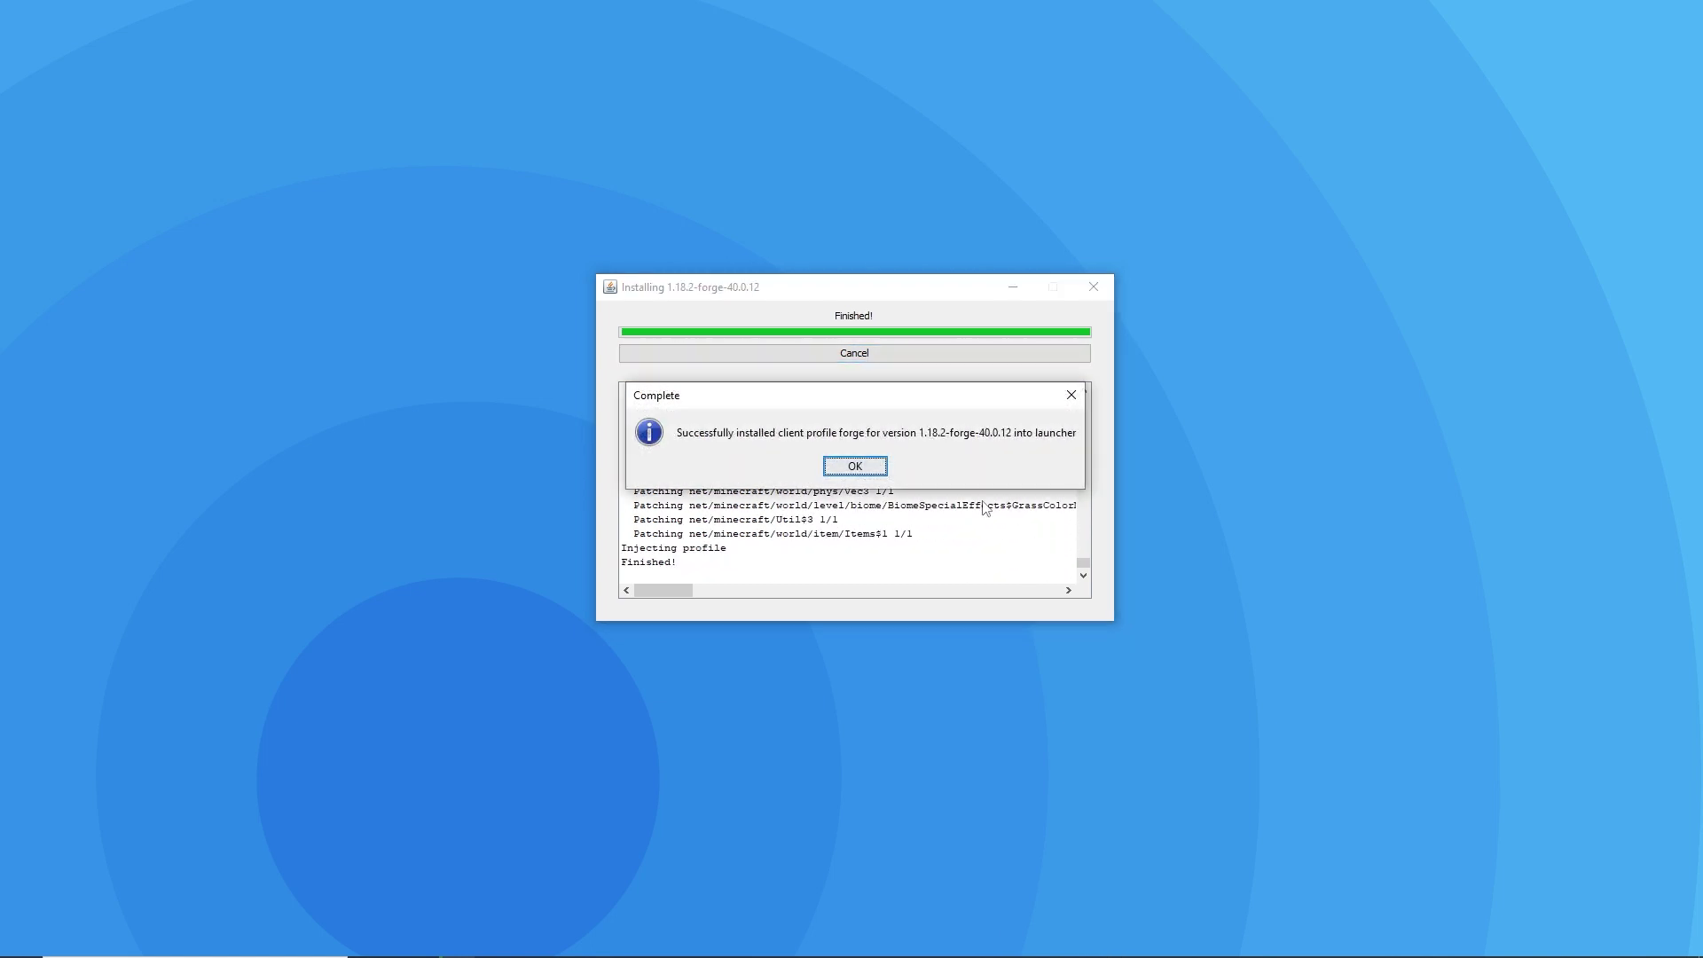
pyautogui.click(874, 472)
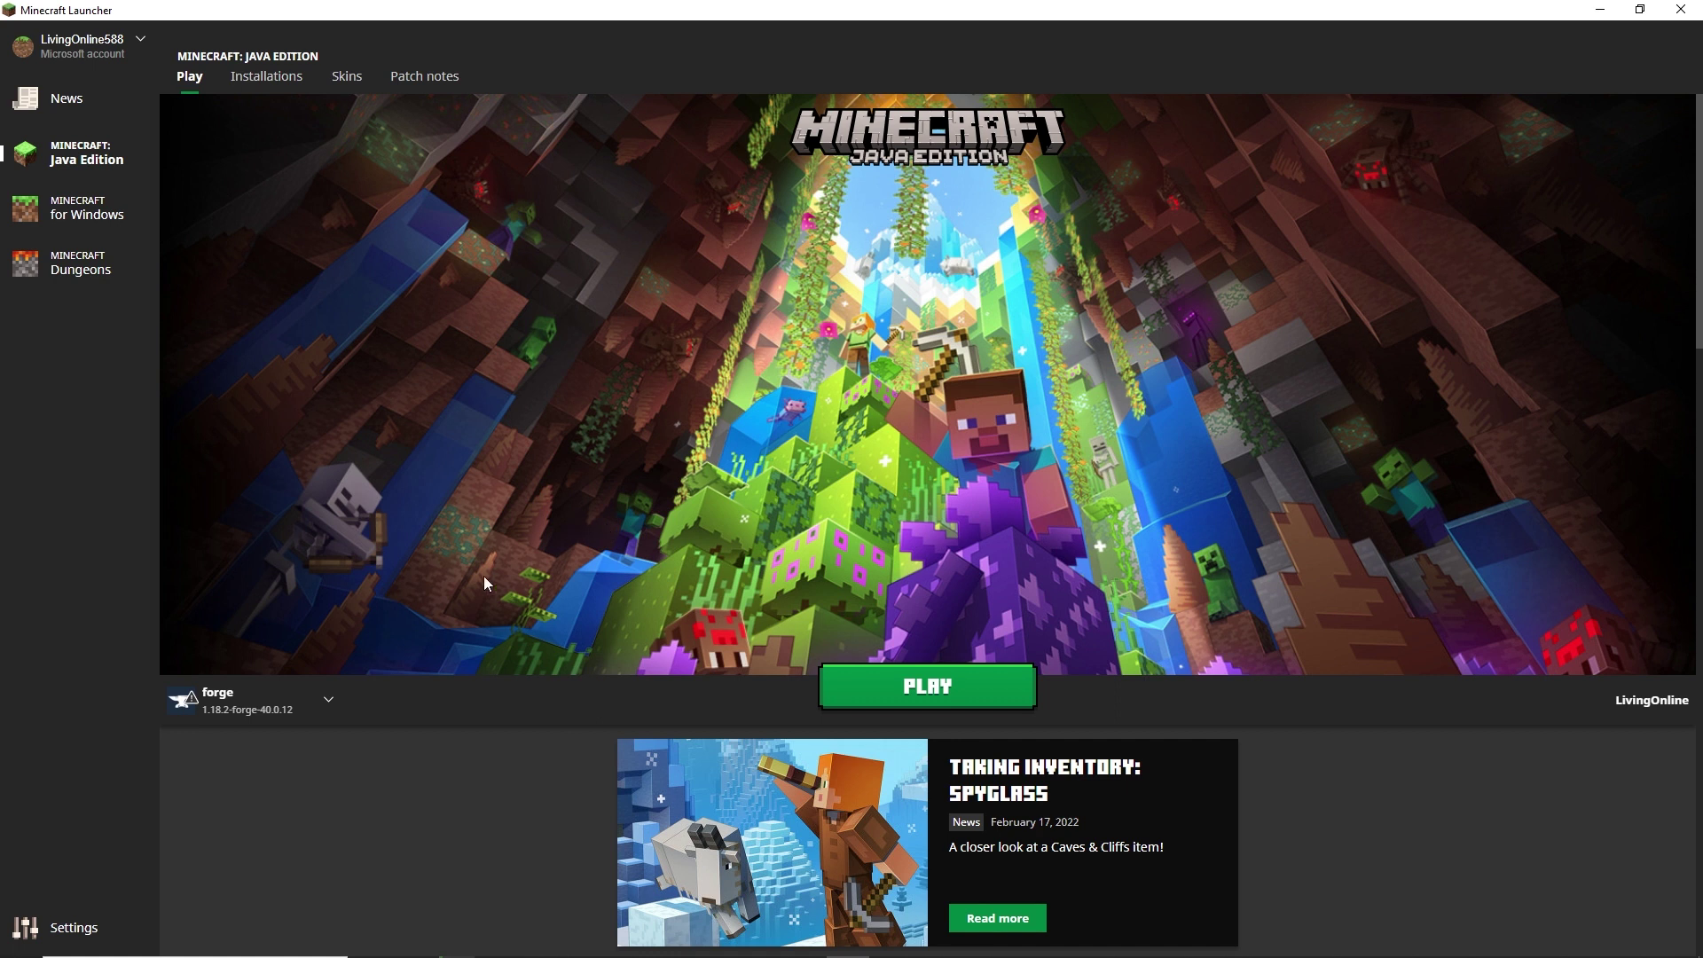
pyautogui.moveTo(259, 704)
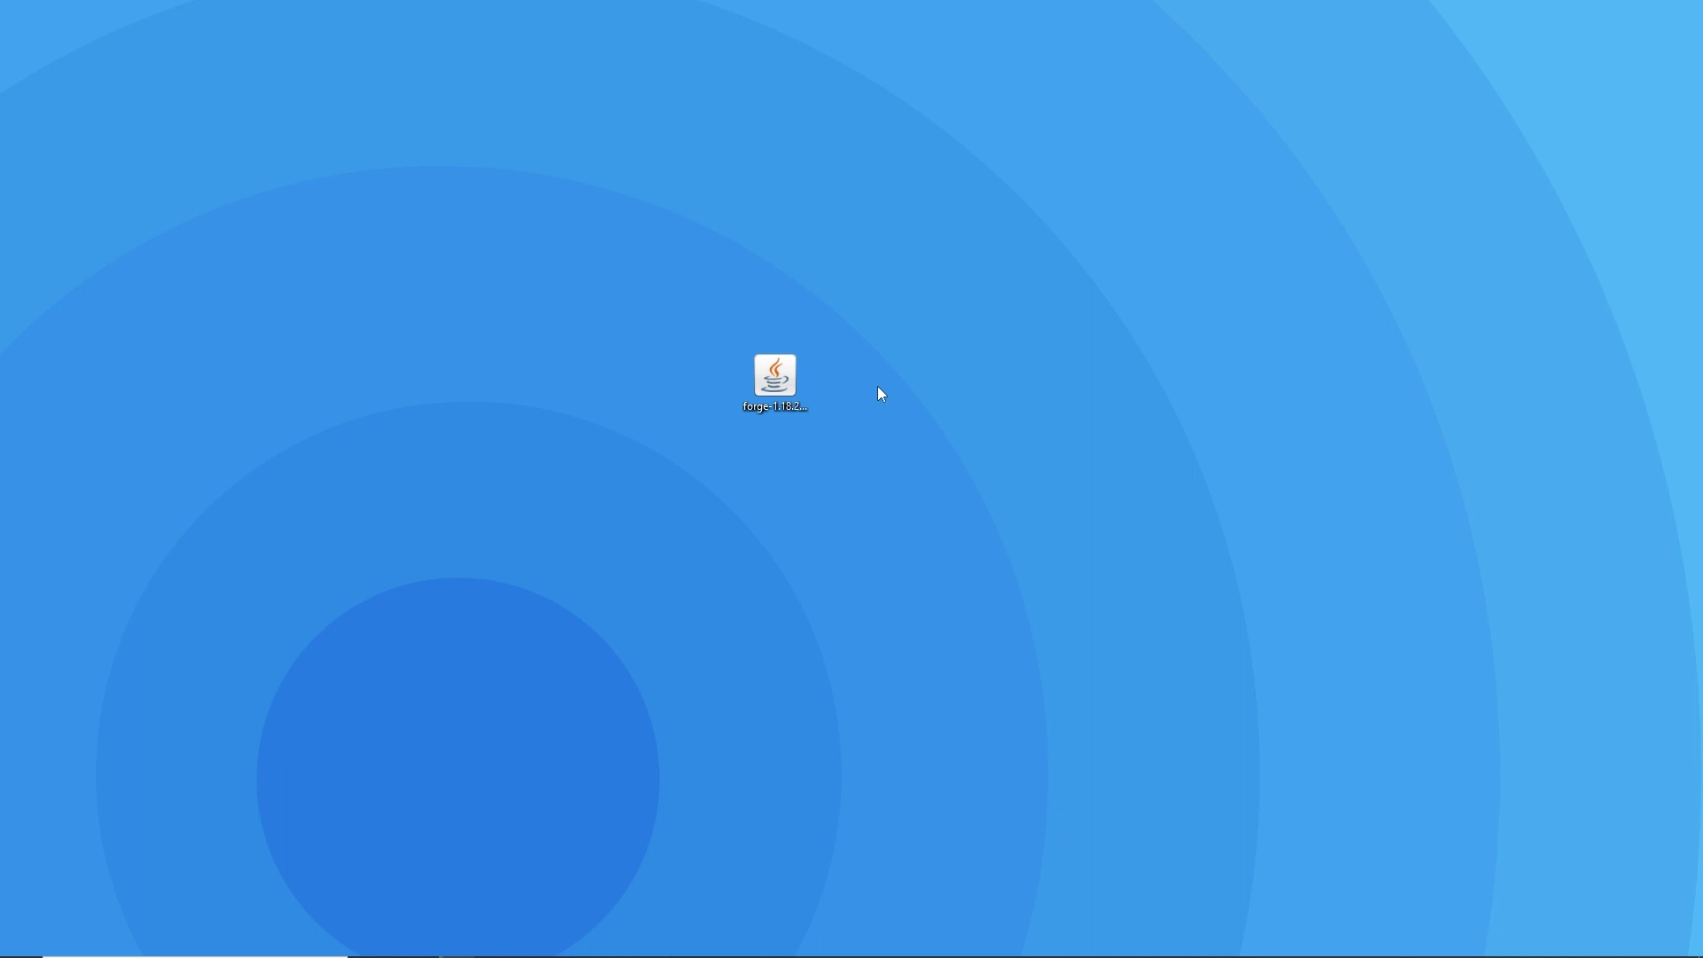
# Step: Create a new folder named Forge Server on the desktop
pyautogui.rightClick(878, 388)
pyautogui.moveTo(1012, 561)
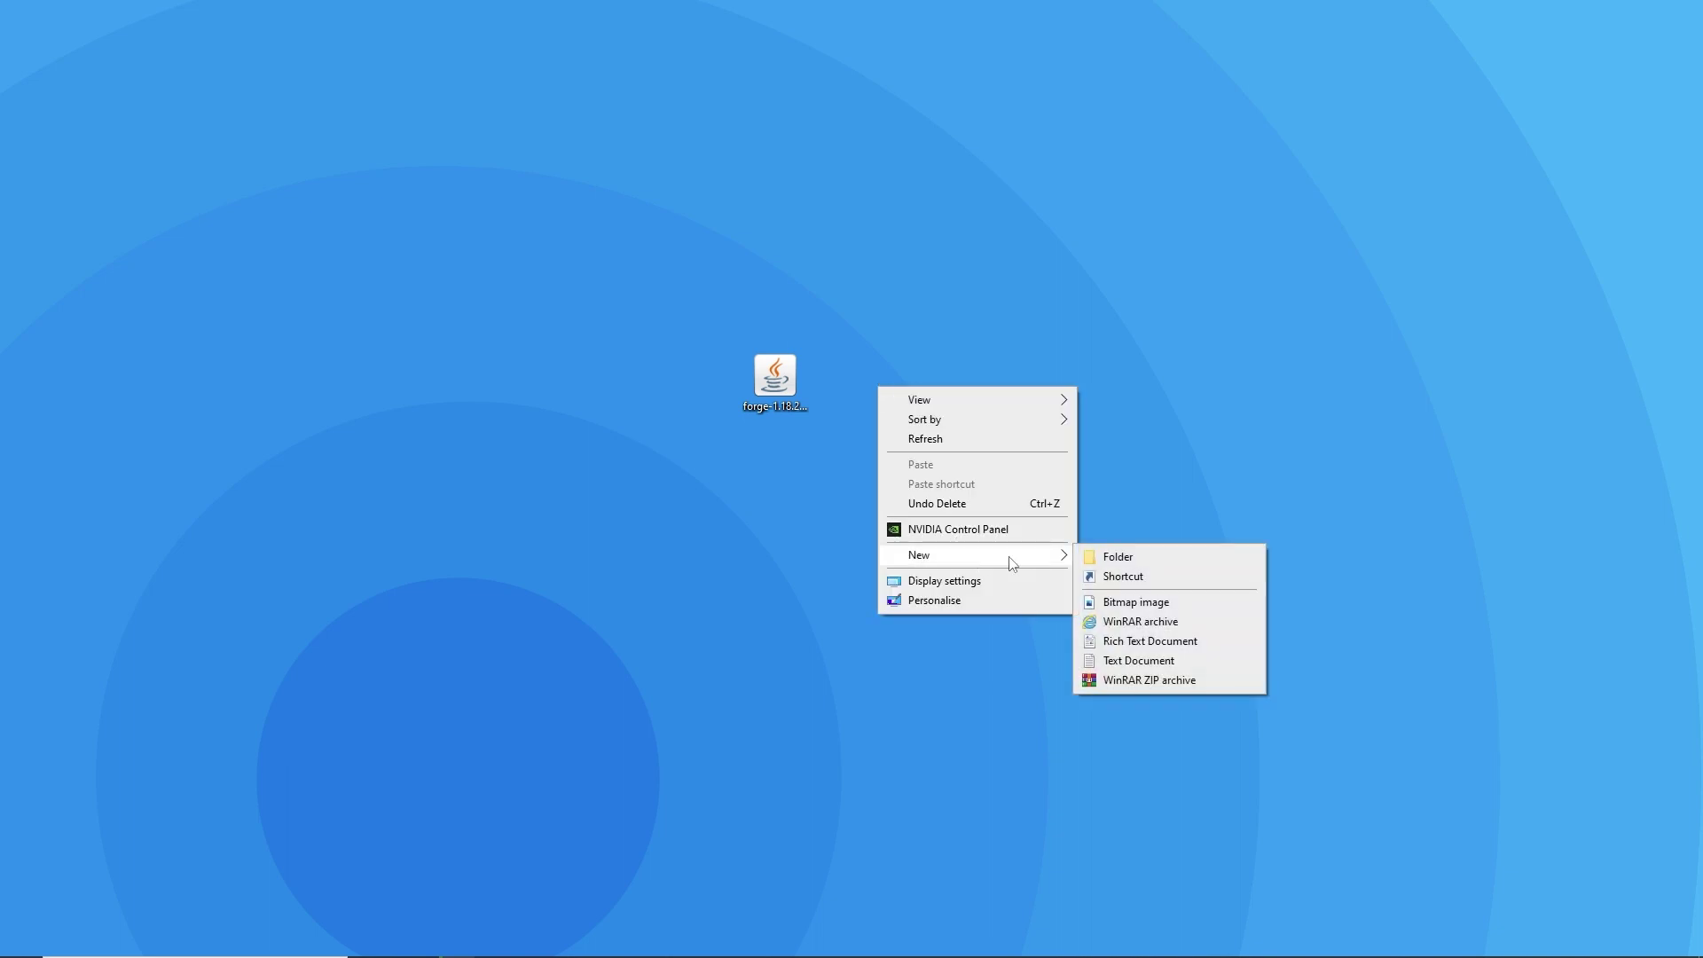
pyautogui.click(1094, 556)
pyautogui.write('For')
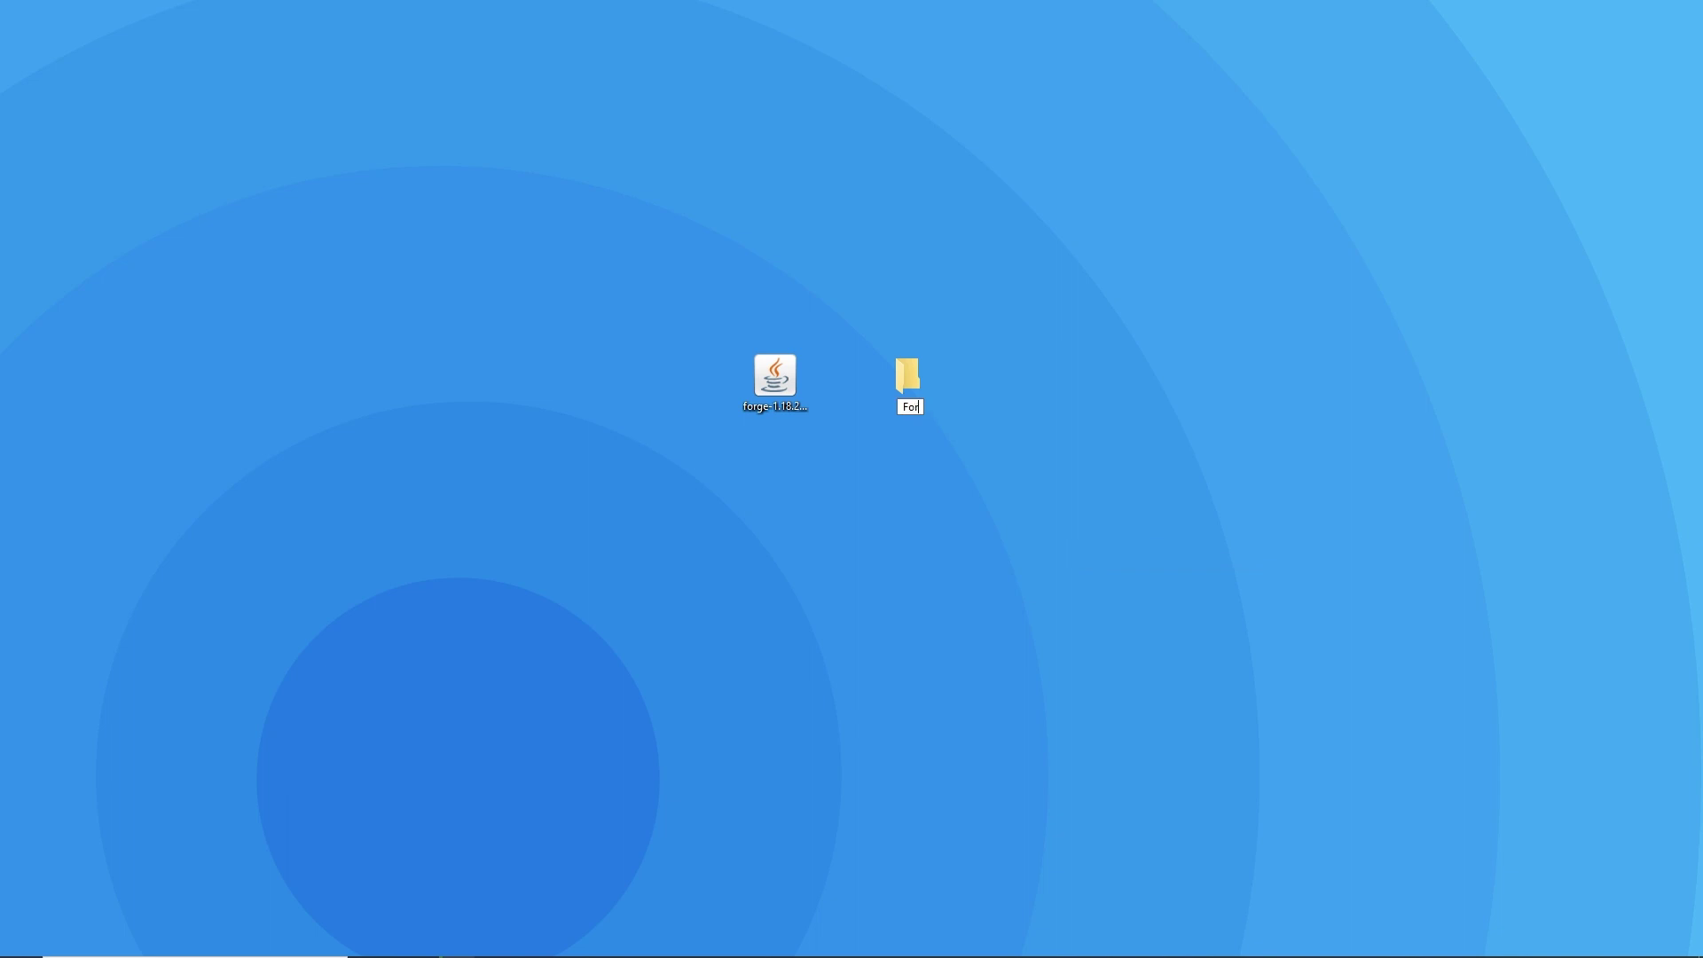
pyautogui.write('ge Server')
pyautogui.press('Return')
pyautogui.click(1070, 504)
# Step: Install the Forge server files into the desktop folder Forge Server using the Forge installer, and open that folder
pyautogui.click(791, 414)
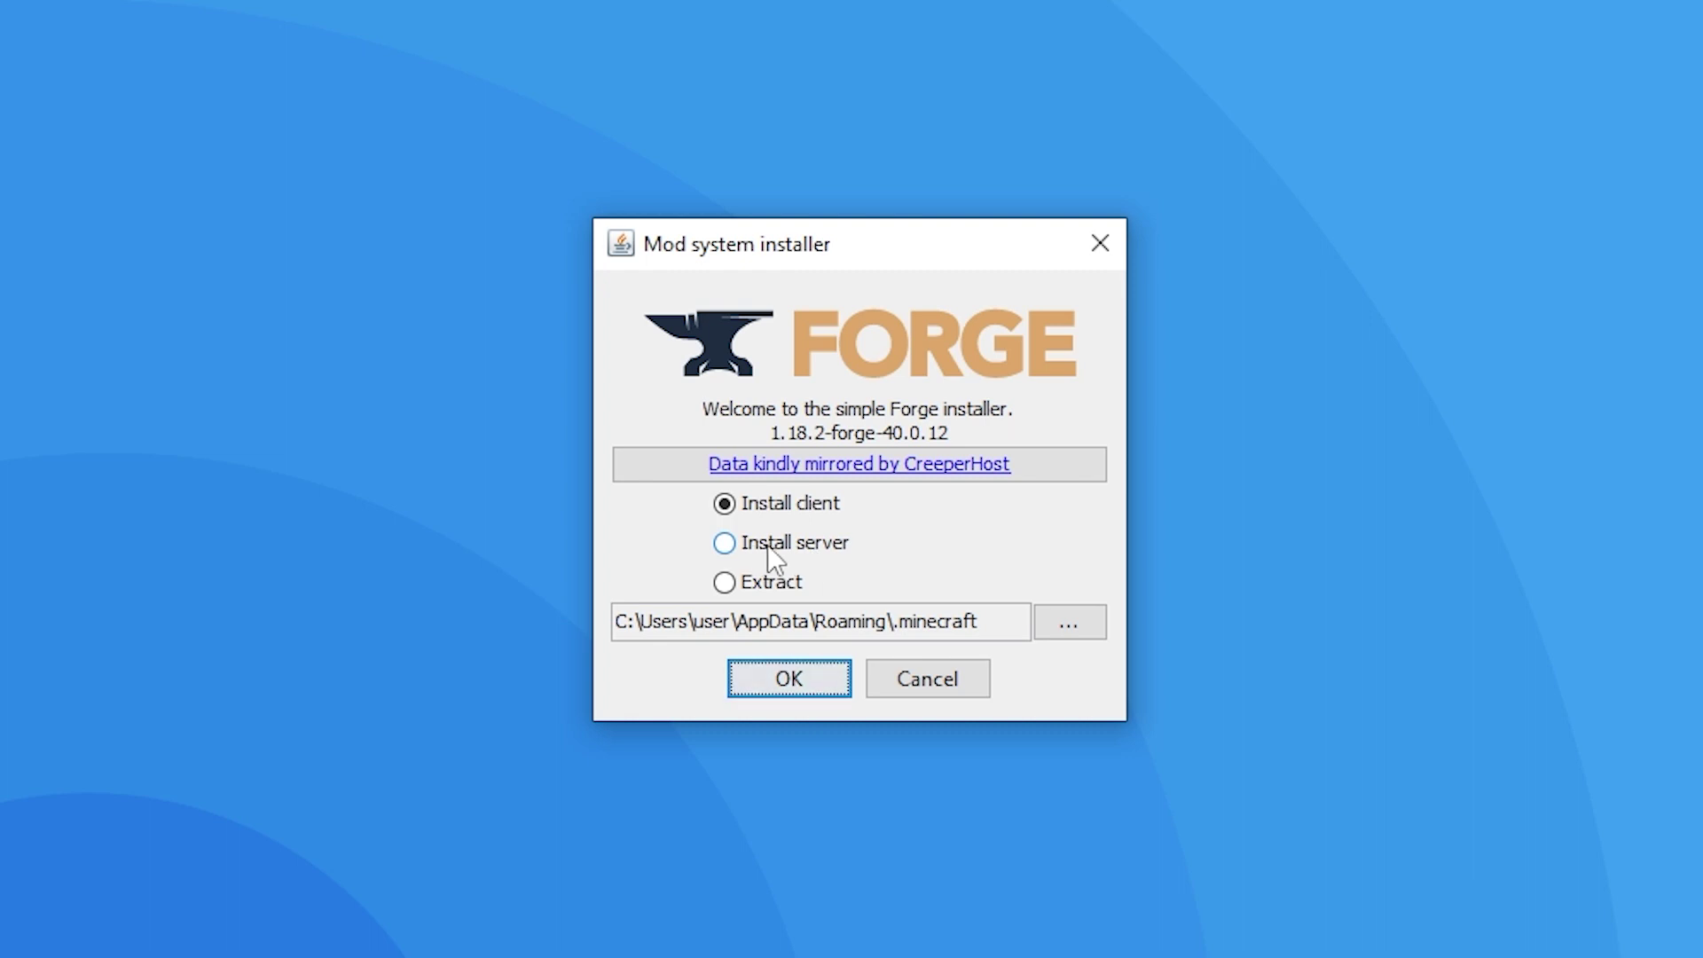
pyautogui.click(769, 545)
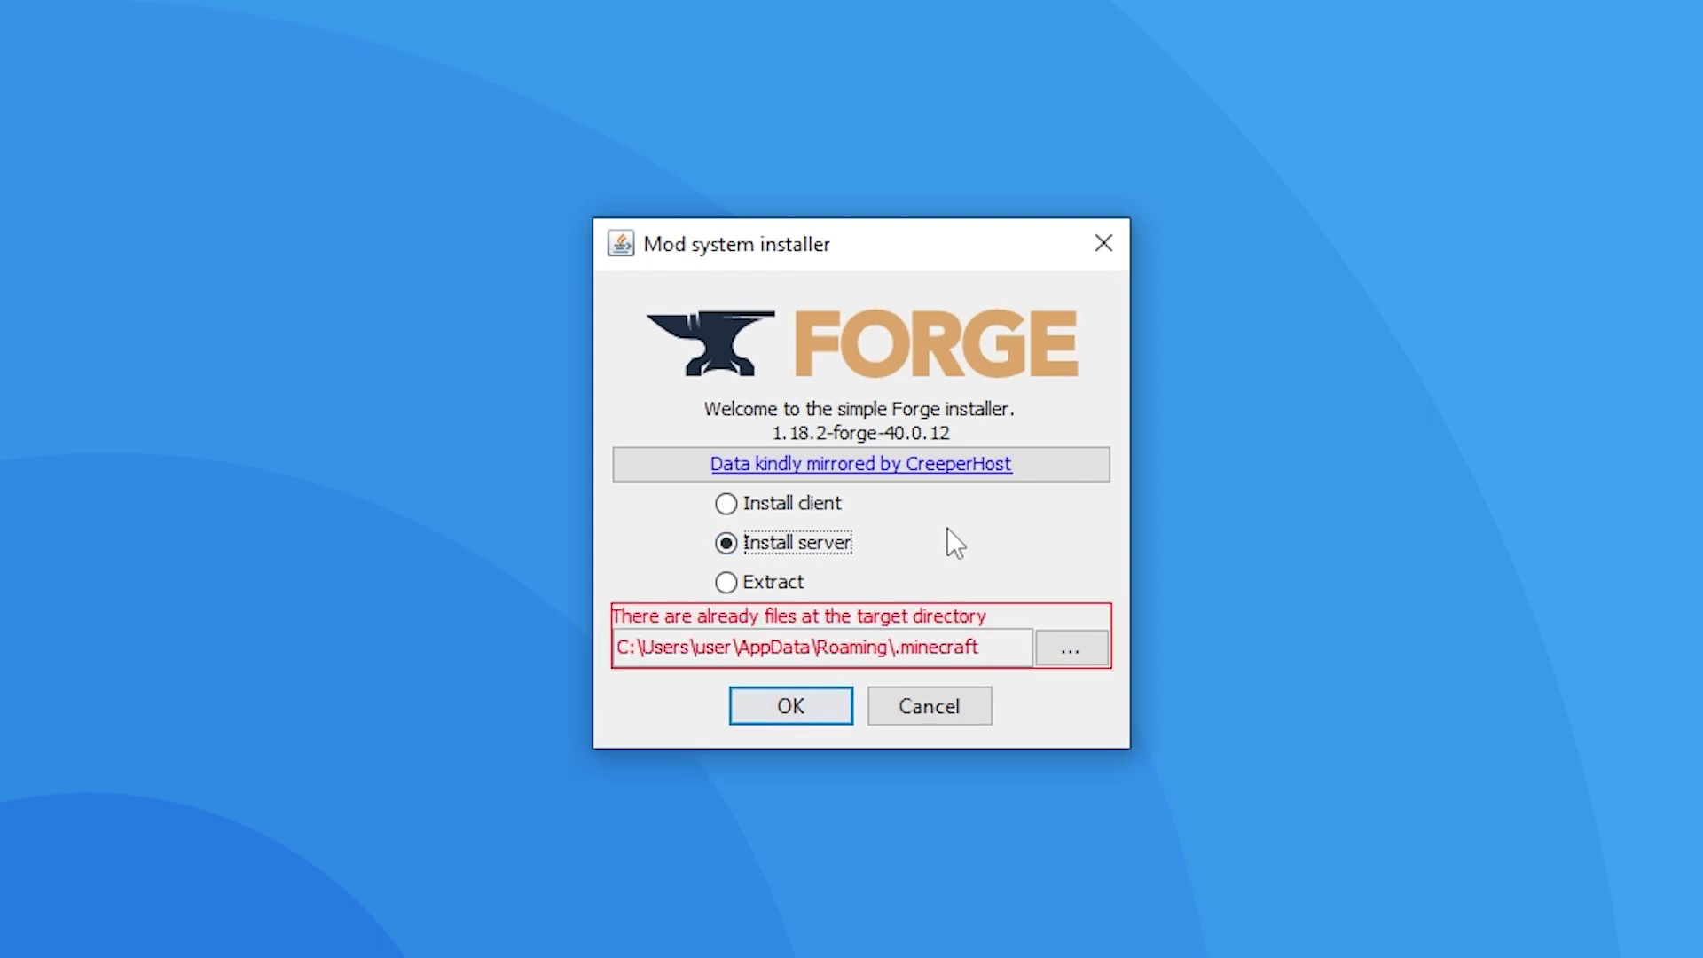
pyautogui.click(1071, 656)
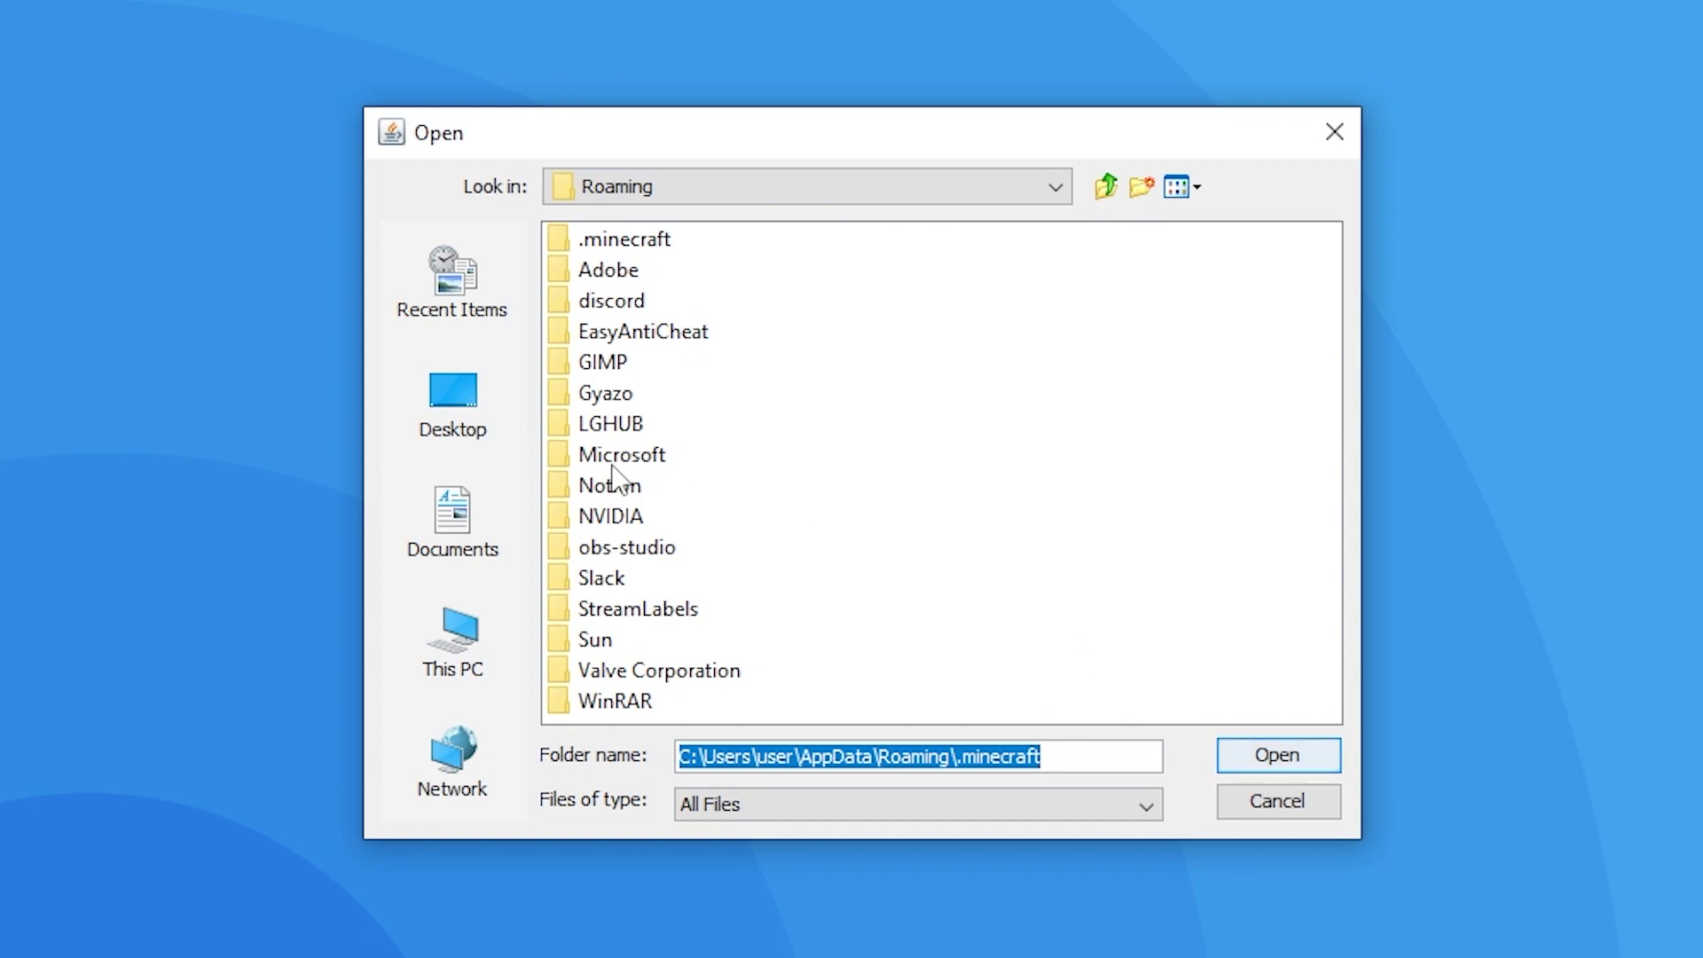
pyautogui.click(453, 399)
pyautogui.click(590, 457)
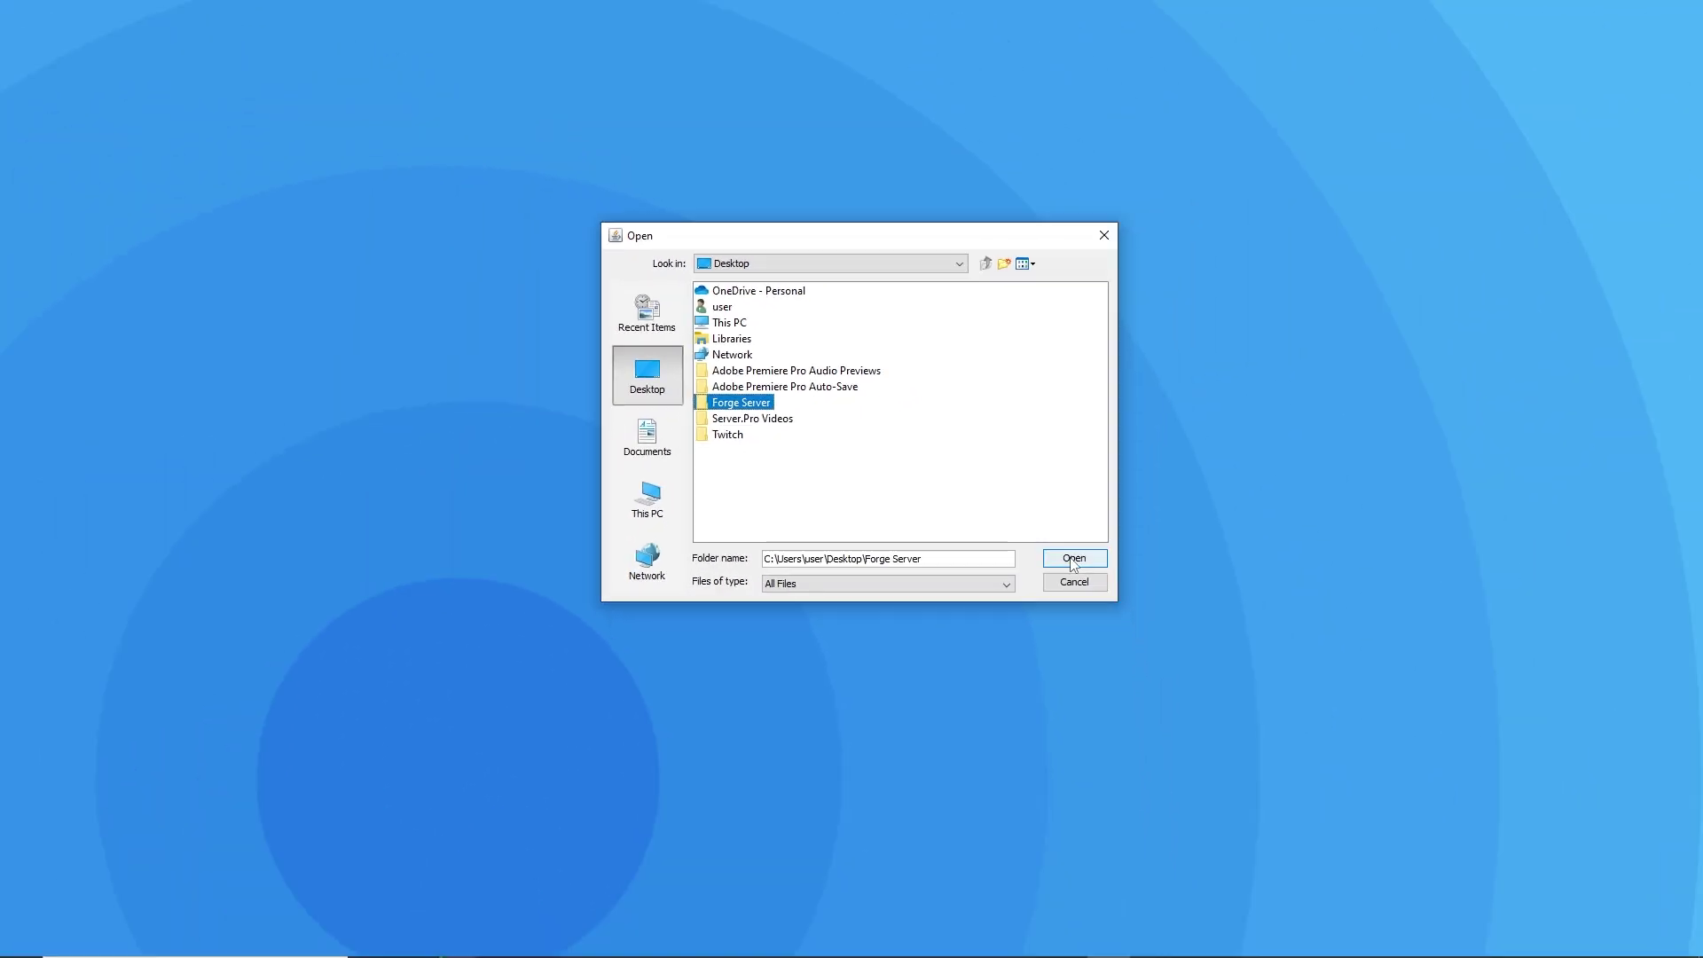
pyautogui.click(1073, 559)
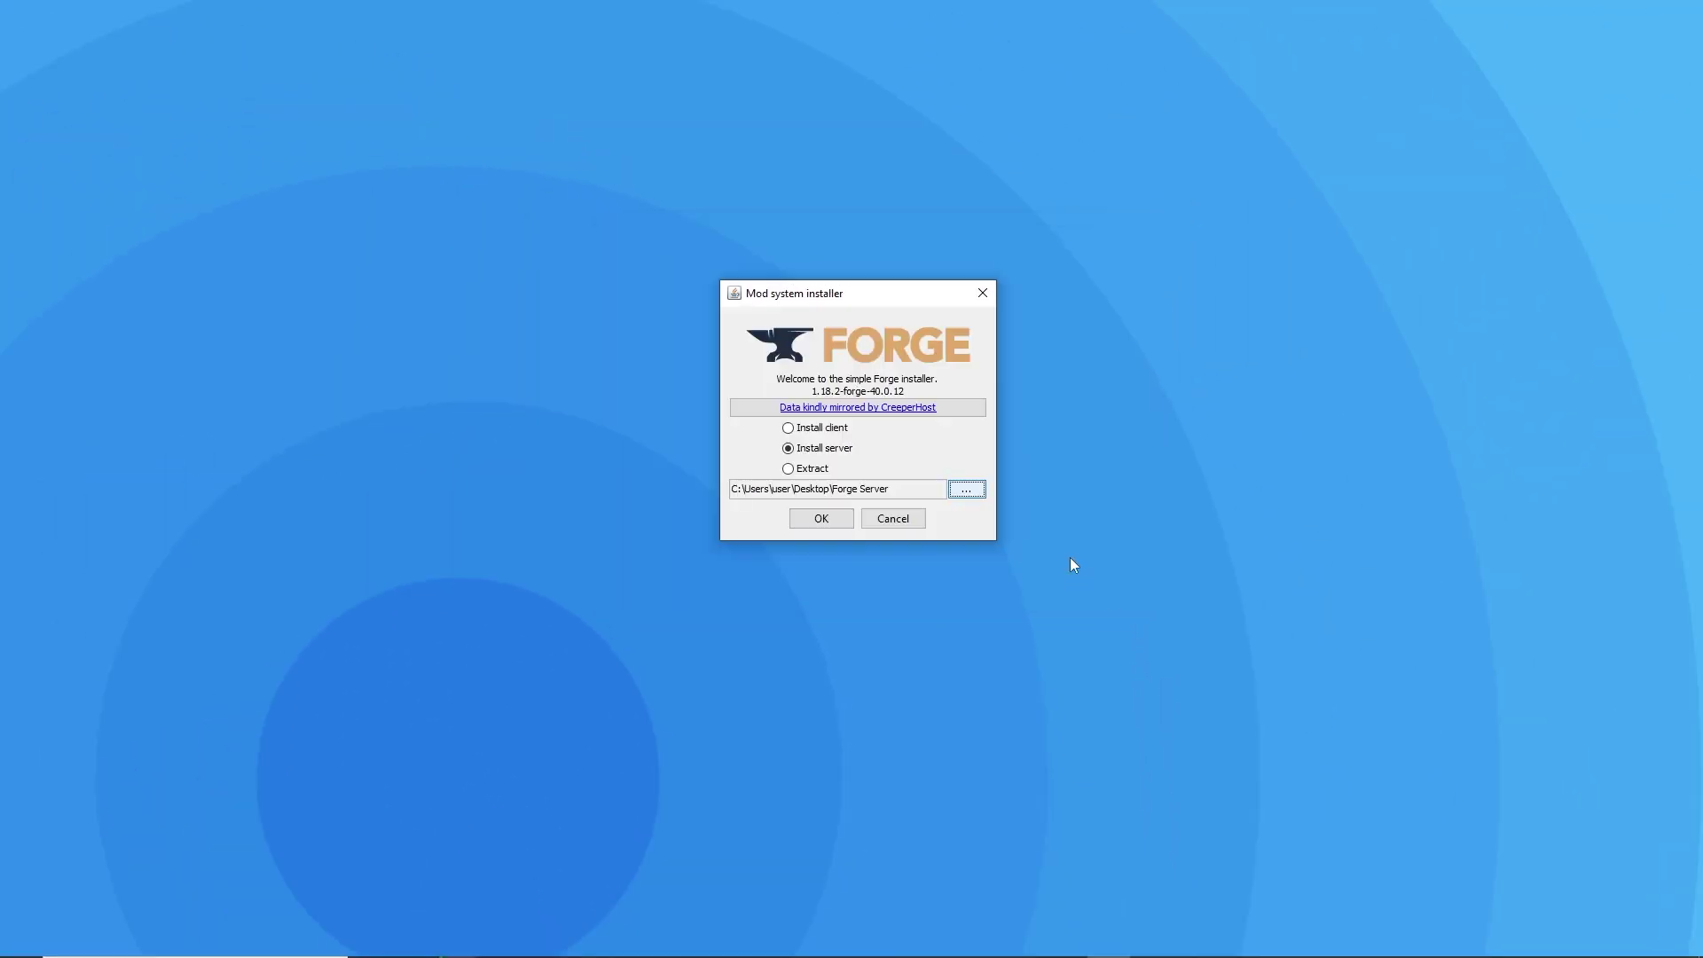
pyautogui.click(822, 518)
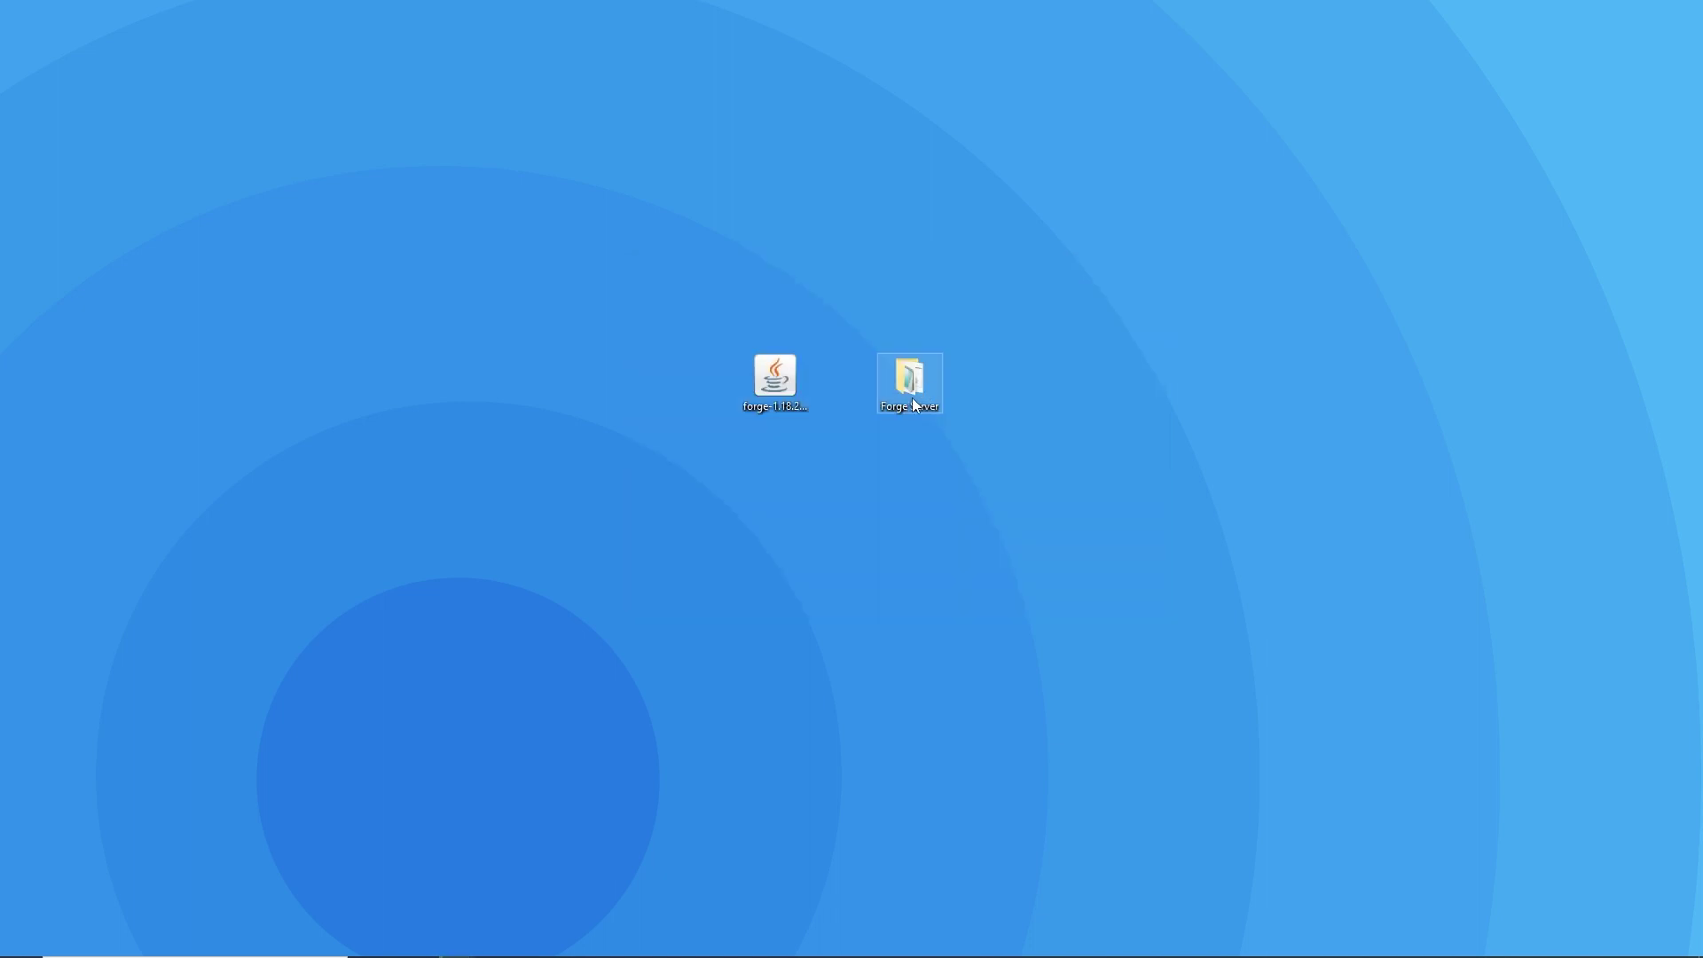
pyautogui.doubleClick(912, 398)
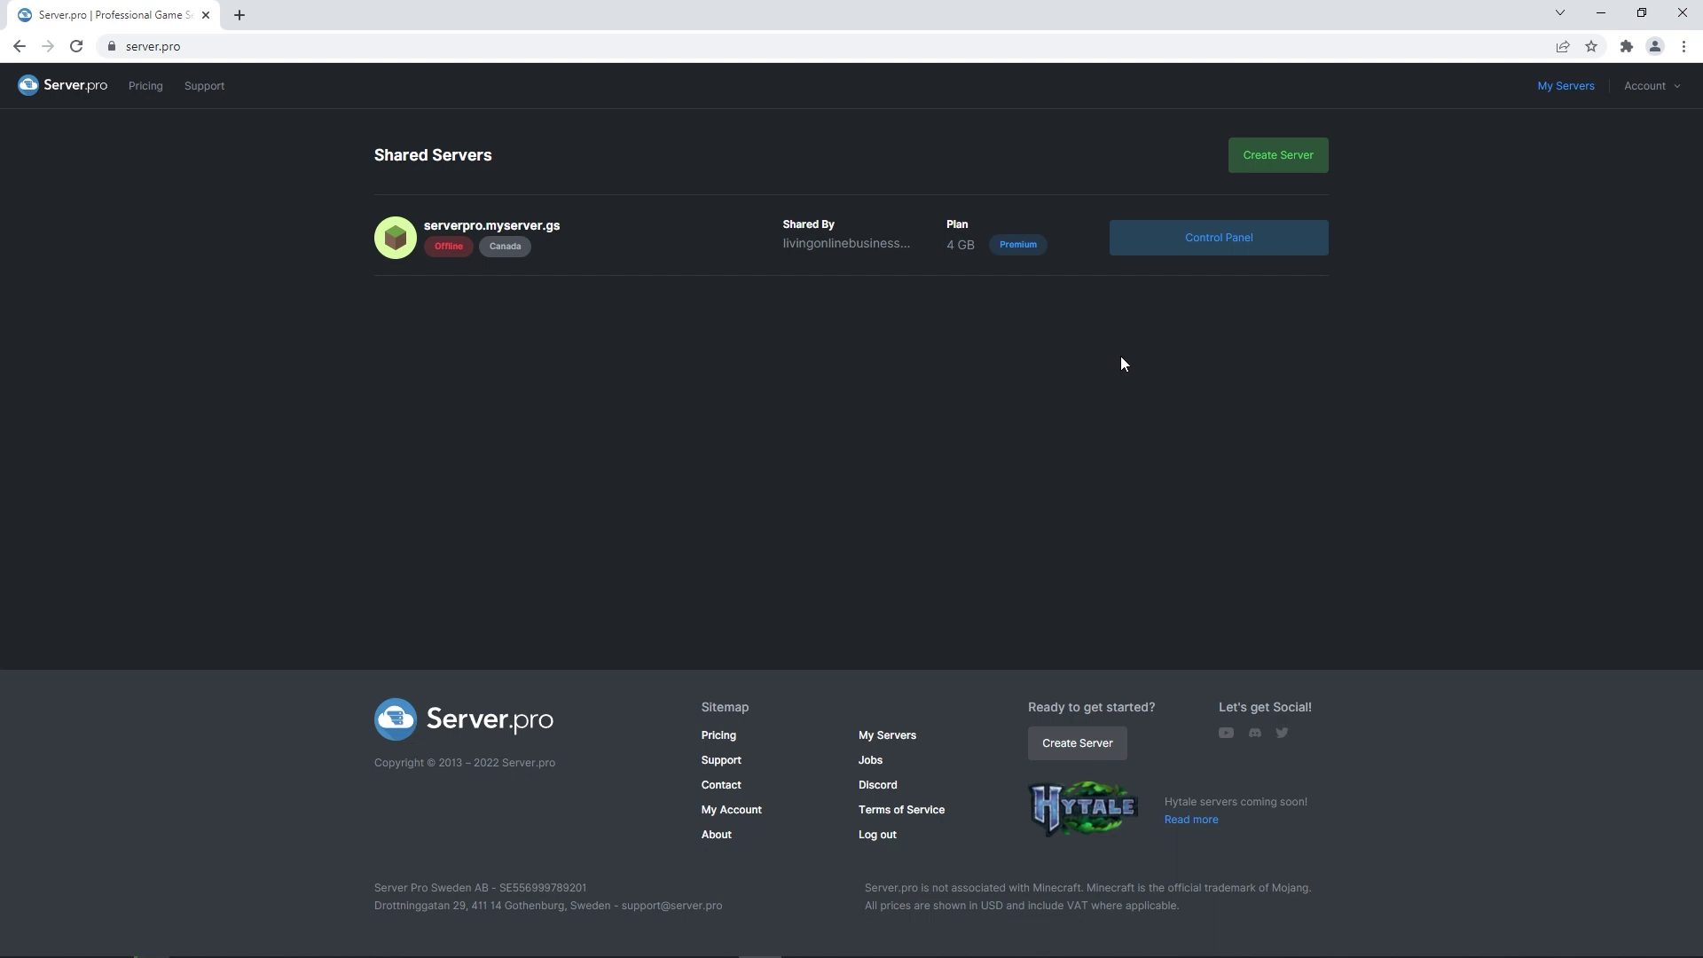
# Step: Open the control panel of the shared Minecraft server in Server.pro and view its backups
pyautogui.click(1147, 246)
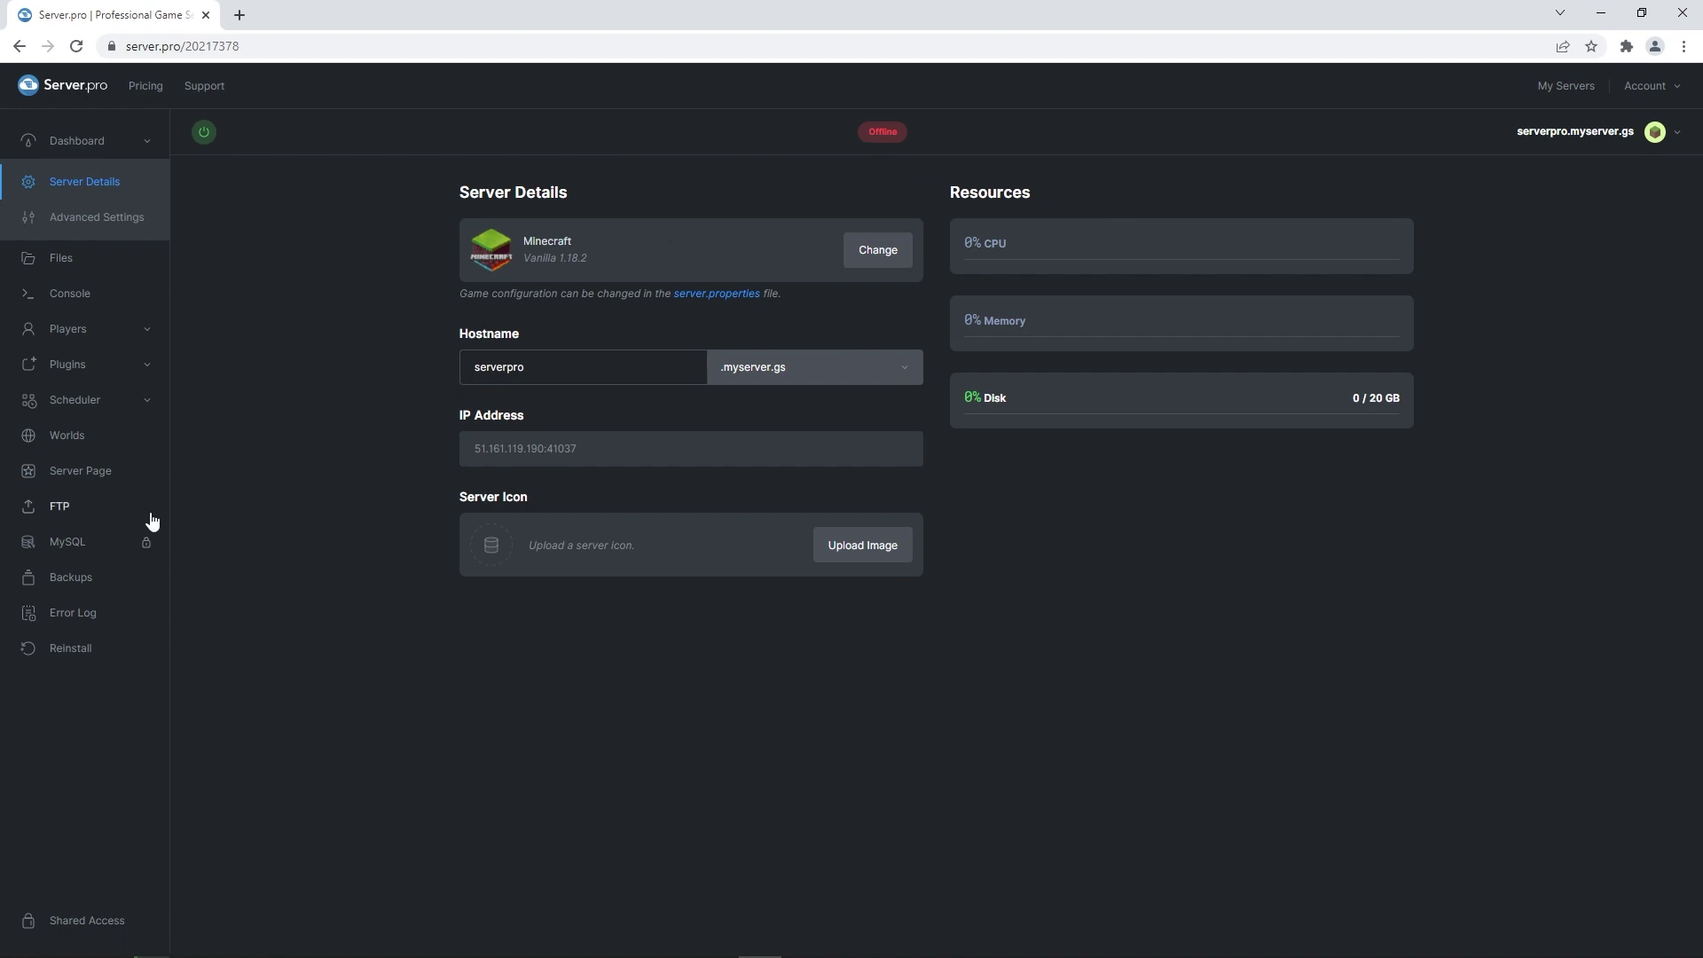
pyautogui.click(80, 577)
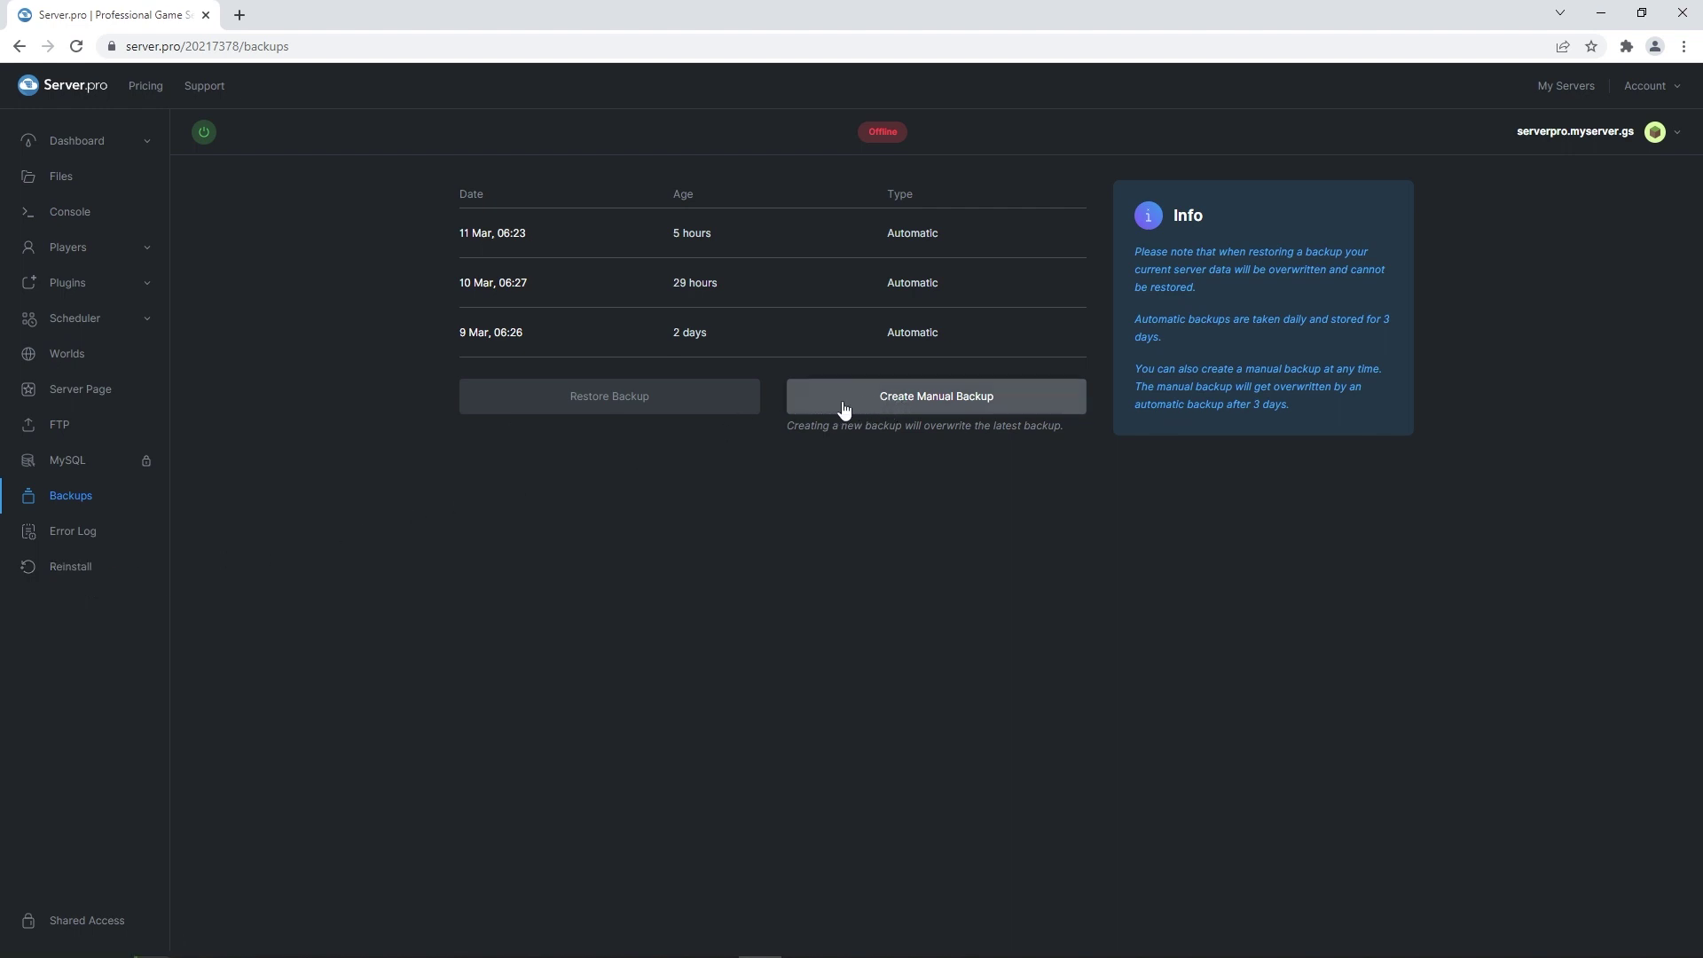
# Step: Set the server's reinstall options to Minecraft Java Edition, Vanilla, version 1.18.2, with Remove Files set to Yes
pyautogui.click(95, 570)
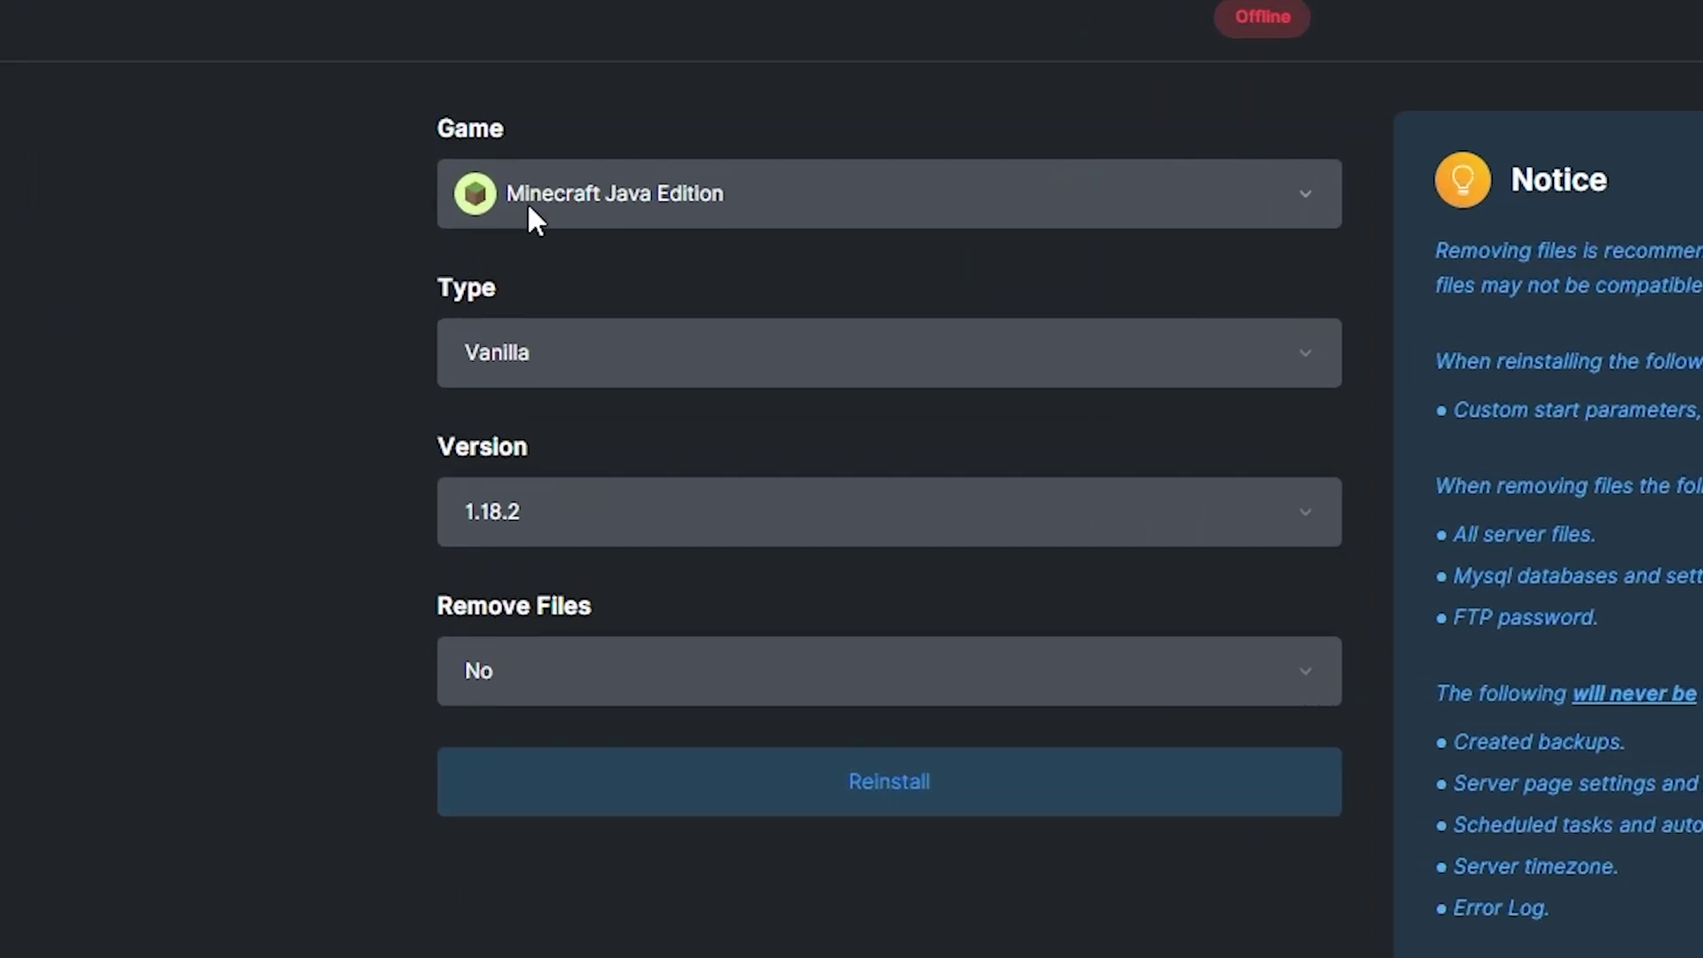
pyautogui.click(507, 229)
pyautogui.click(507, 229)
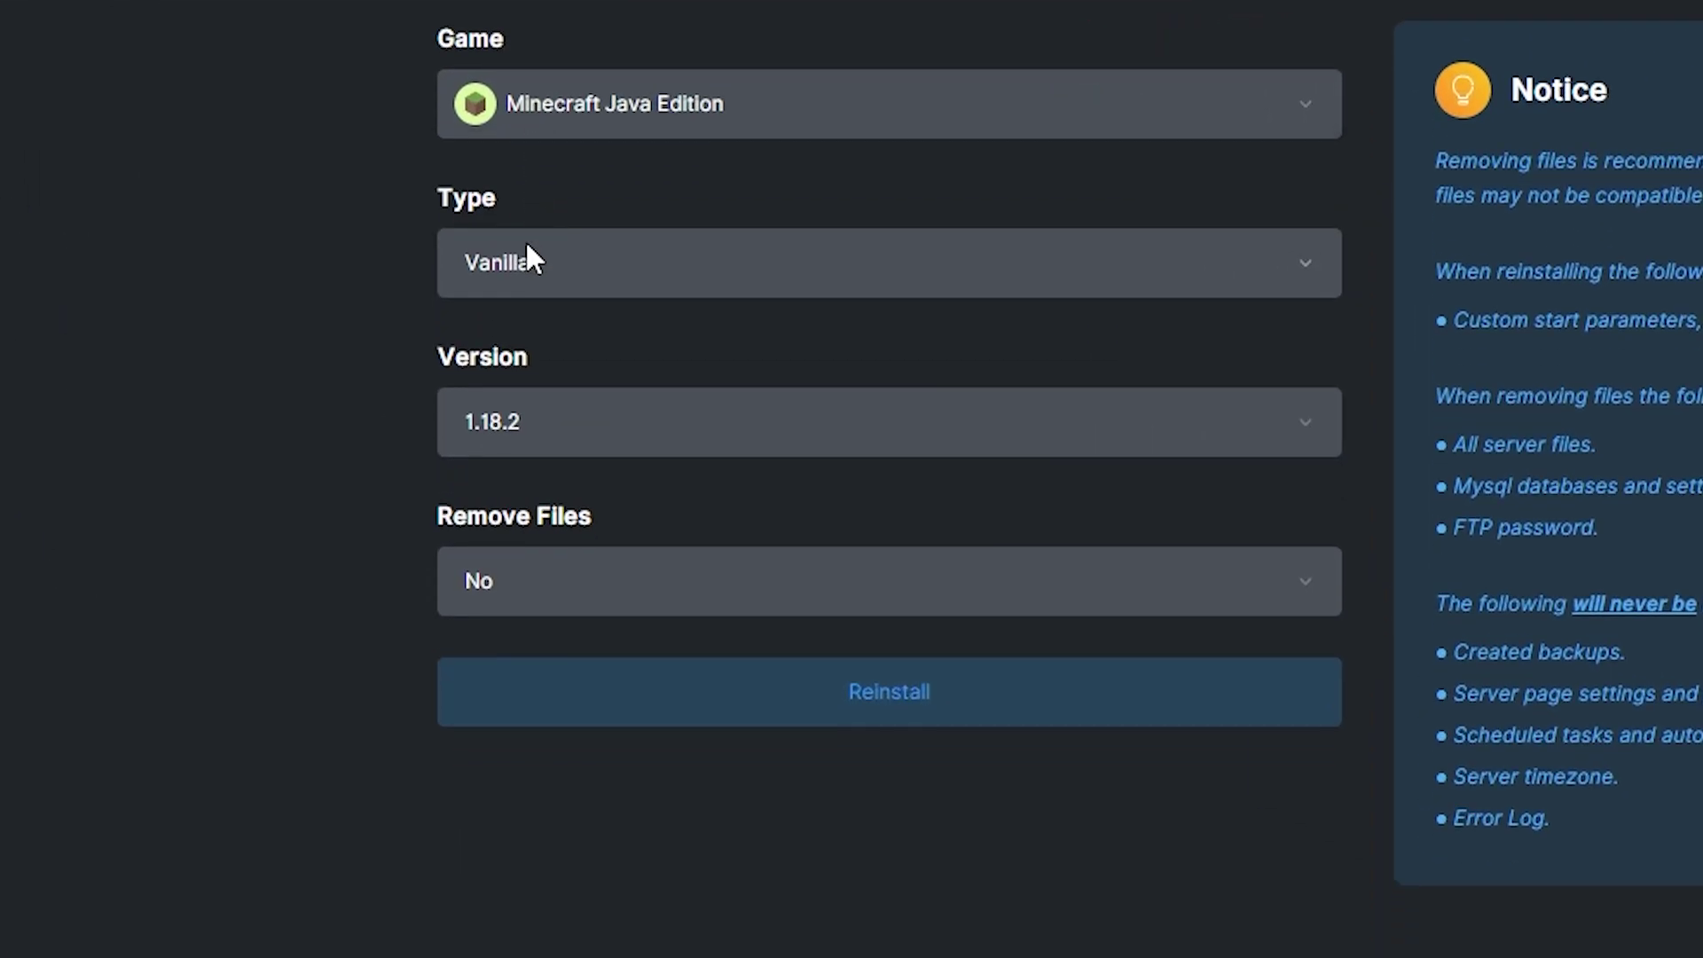
pyautogui.click(530, 364)
pyautogui.click(526, 182)
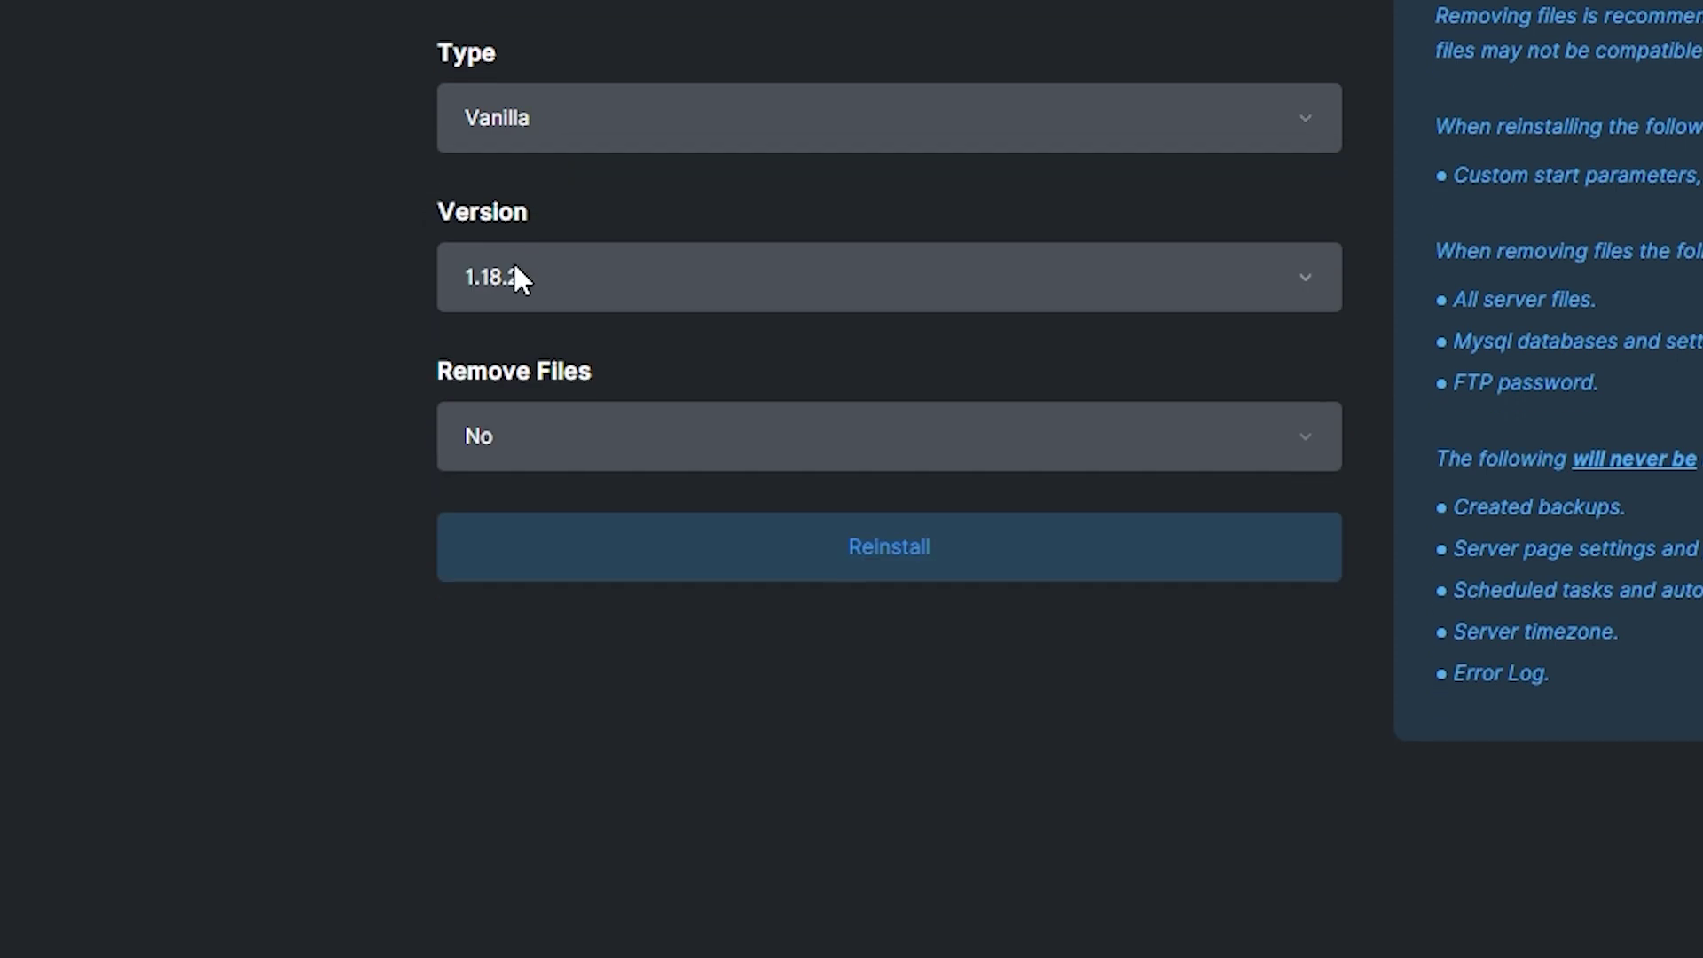
pyautogui.click(516, 341)
pyautogui.click(511, 217)
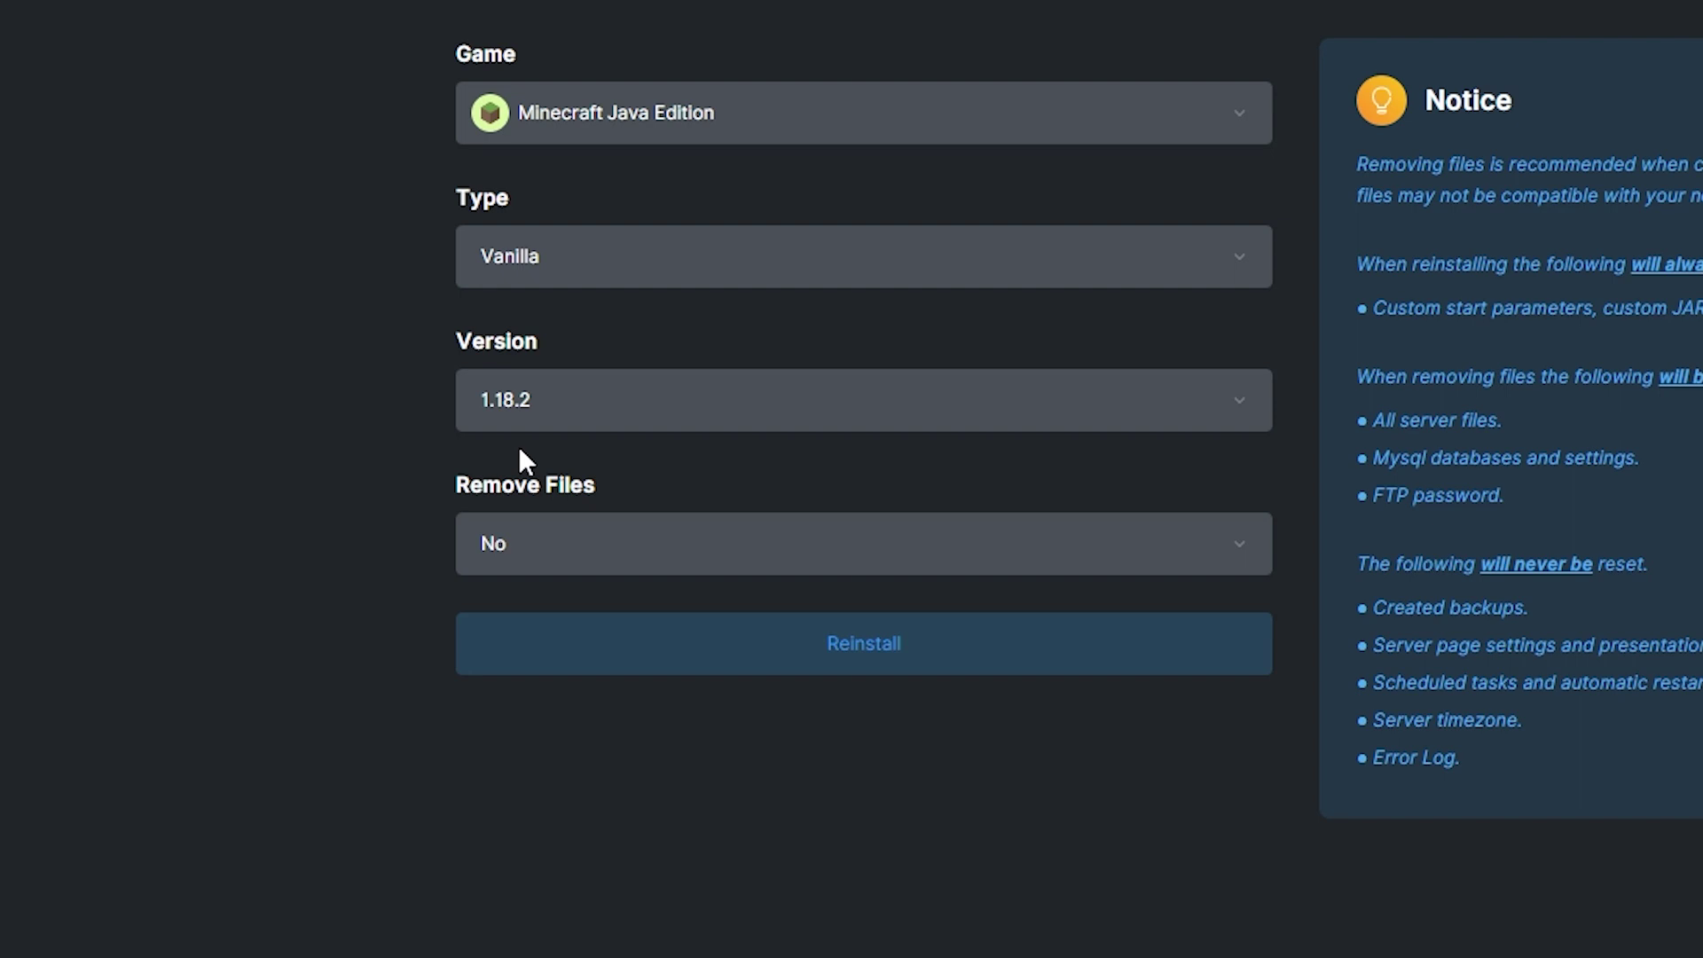
pyautogui.click(518, 543)
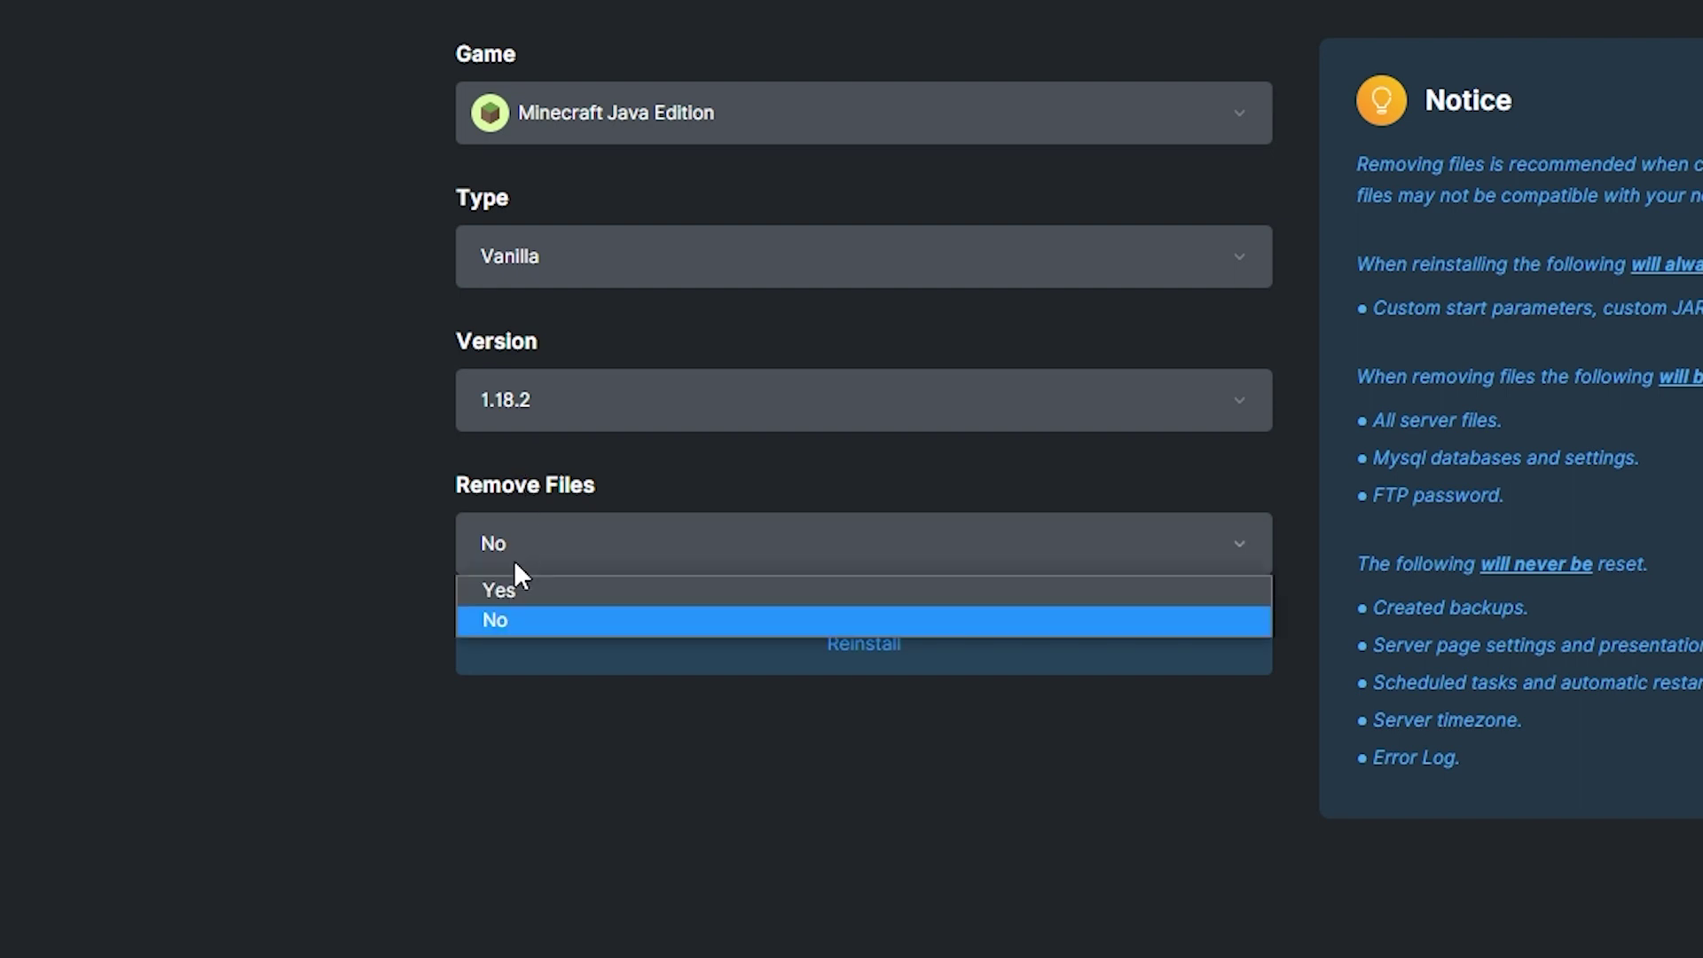
pyautogui.click(511, 587)
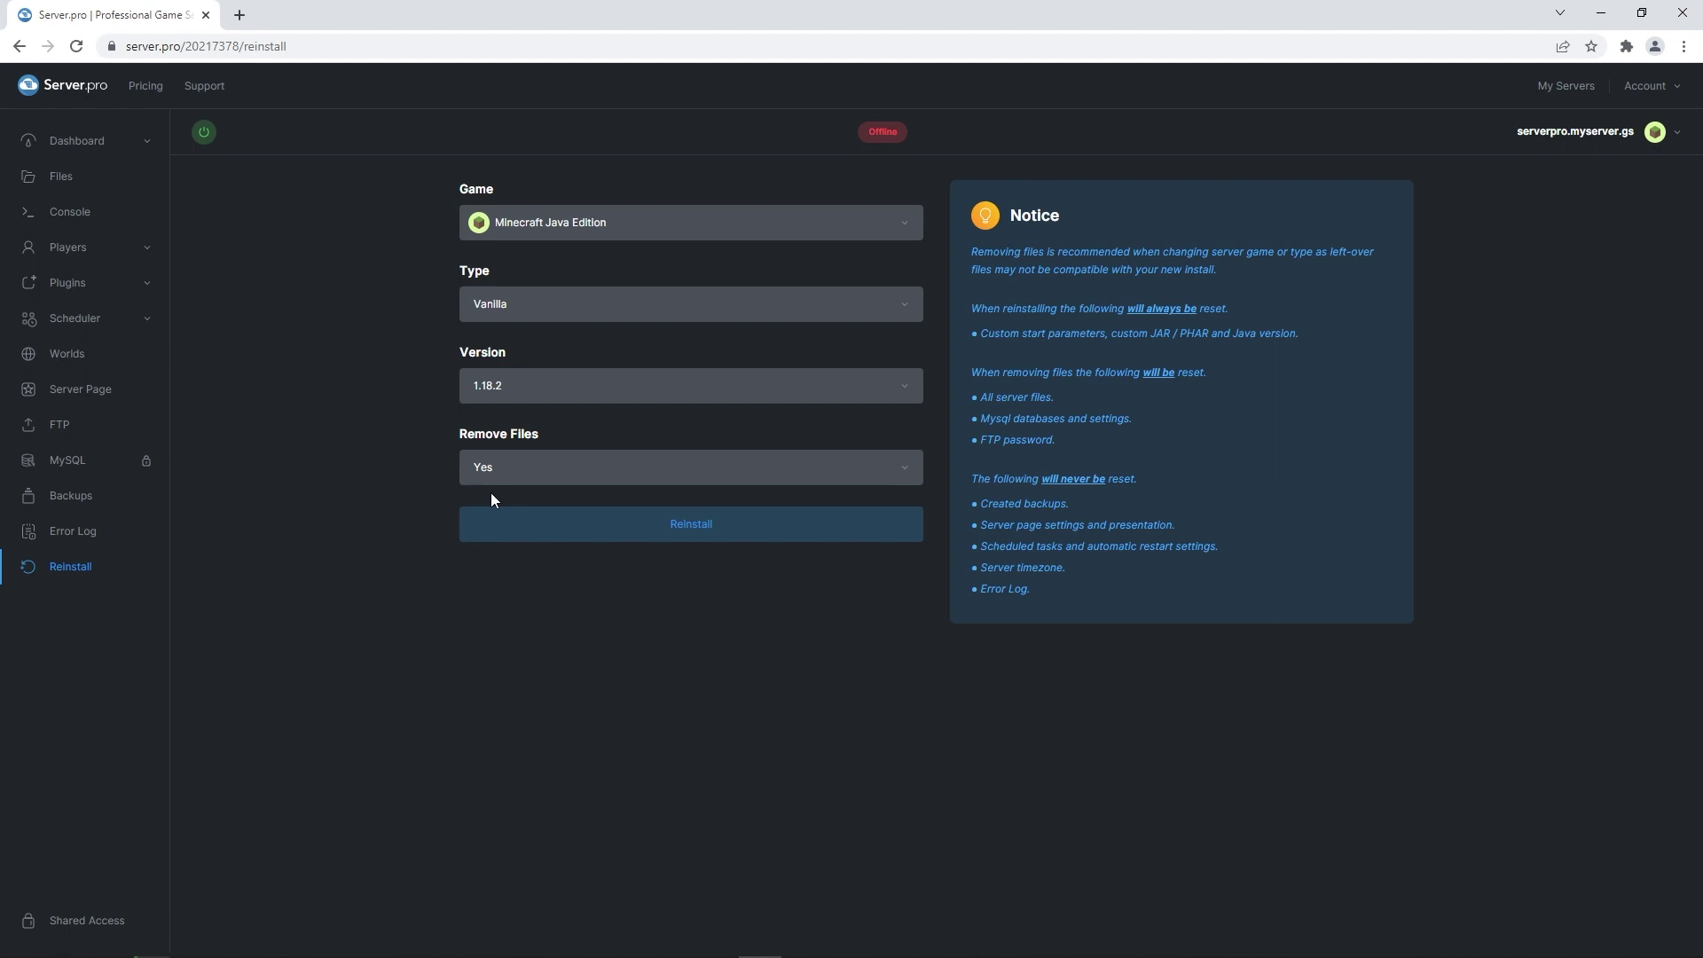
# Step: Reinstall the server, confirming the removal of its files, and power it off once it is online
pyautogui.click(677, 536)
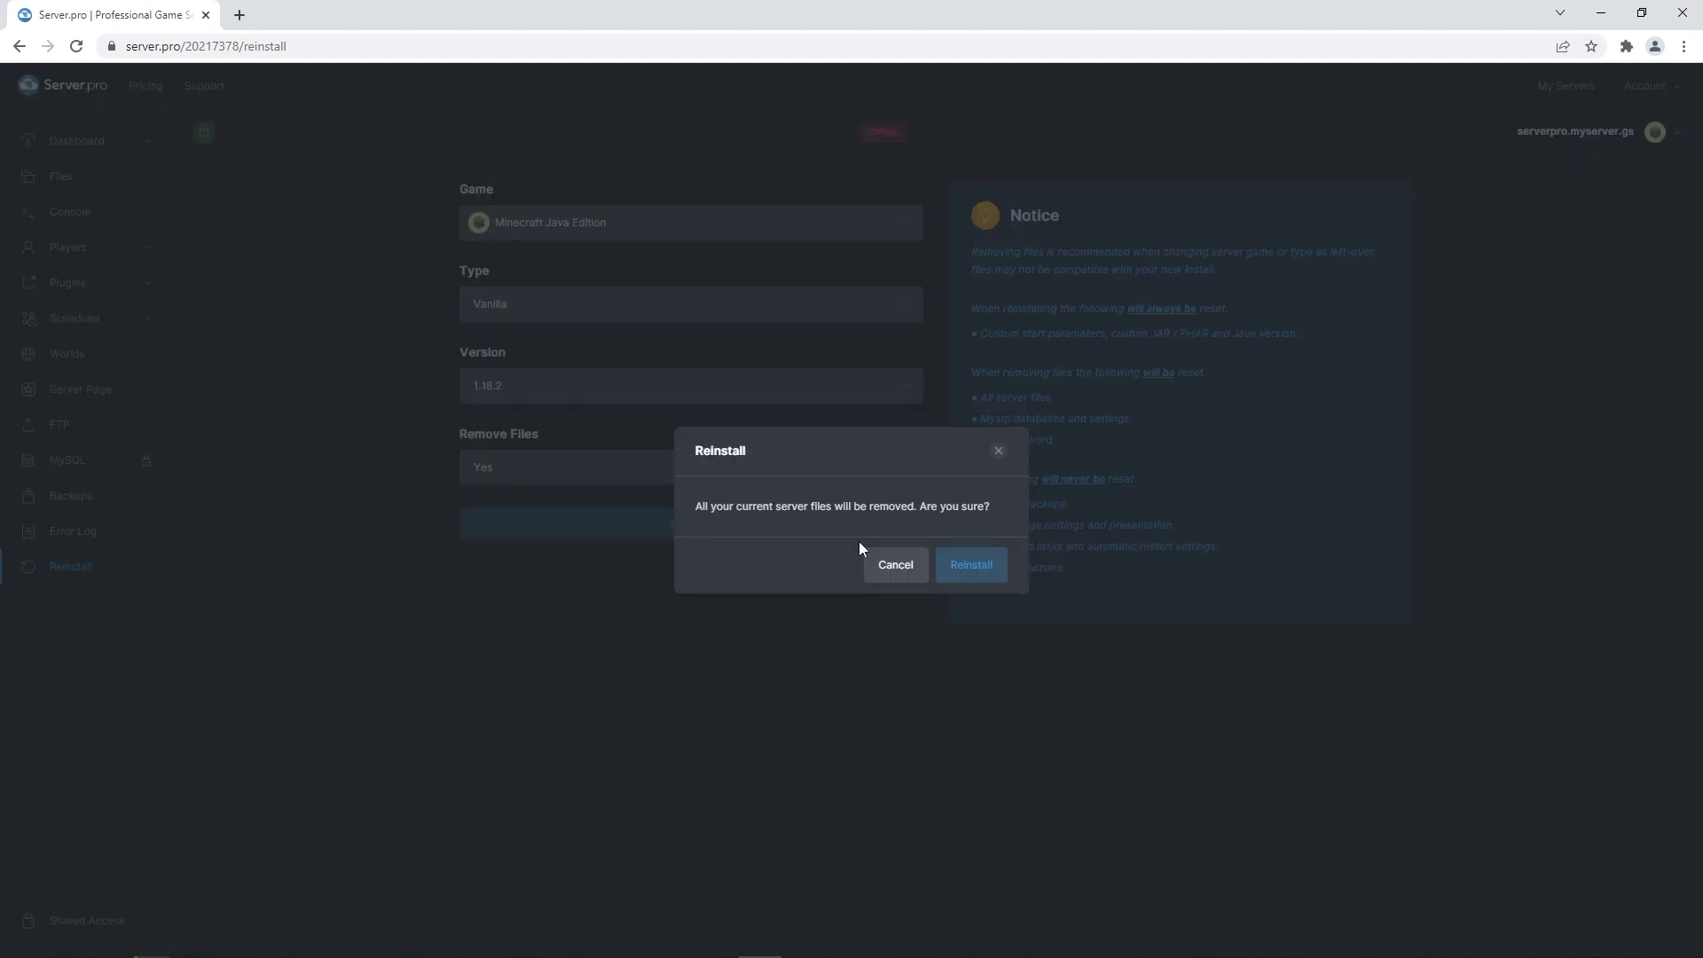
pyautogui.click(983, 553)
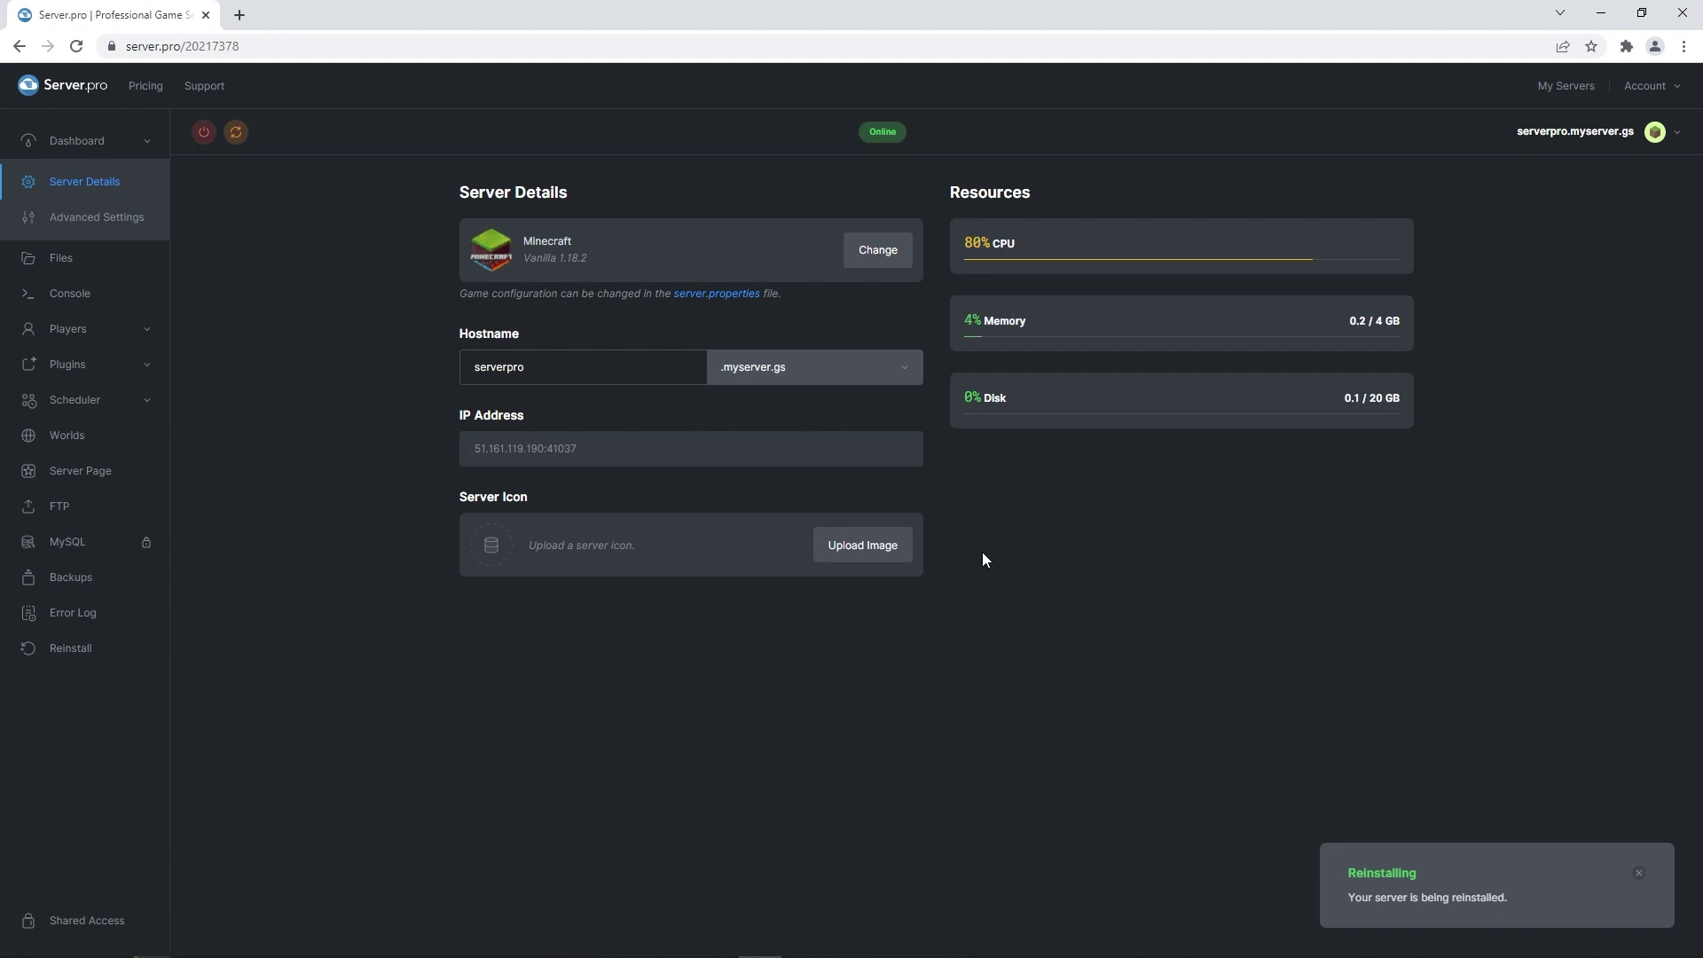
pyautogui.click(205, 135)
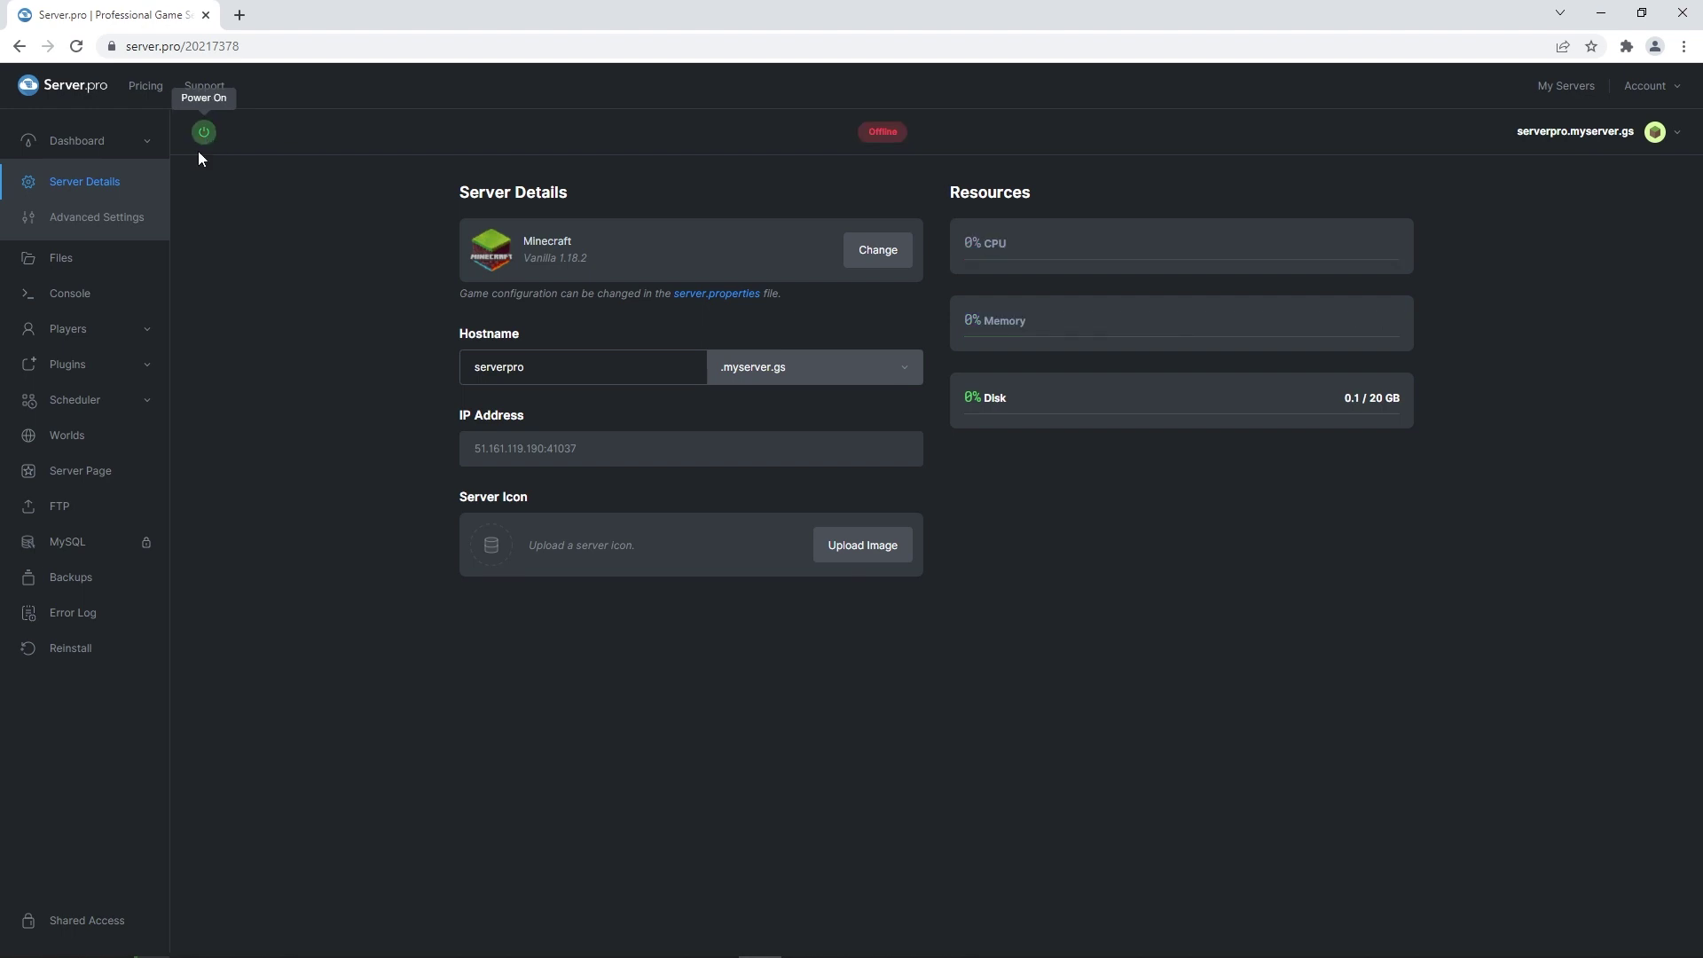
# Step: Upload all contents of the desktop Forge Server folder to the root of the server's files
pyautogui.click(79, 261)
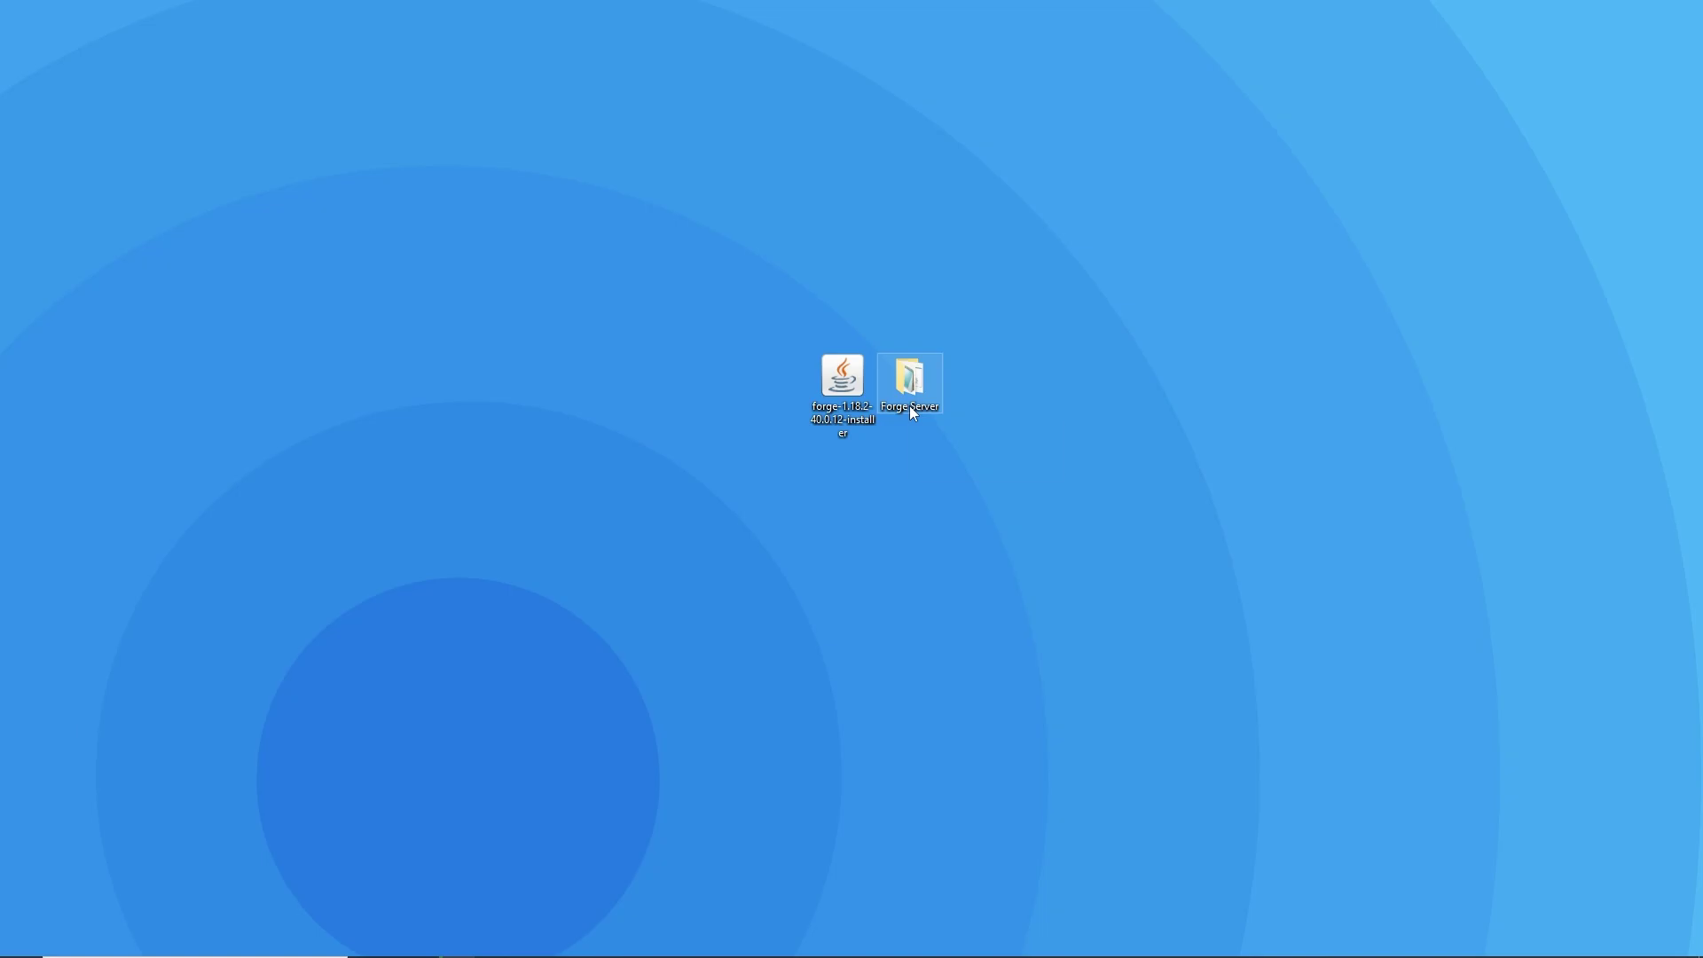
pyautogui.doubleClick(911, 407)
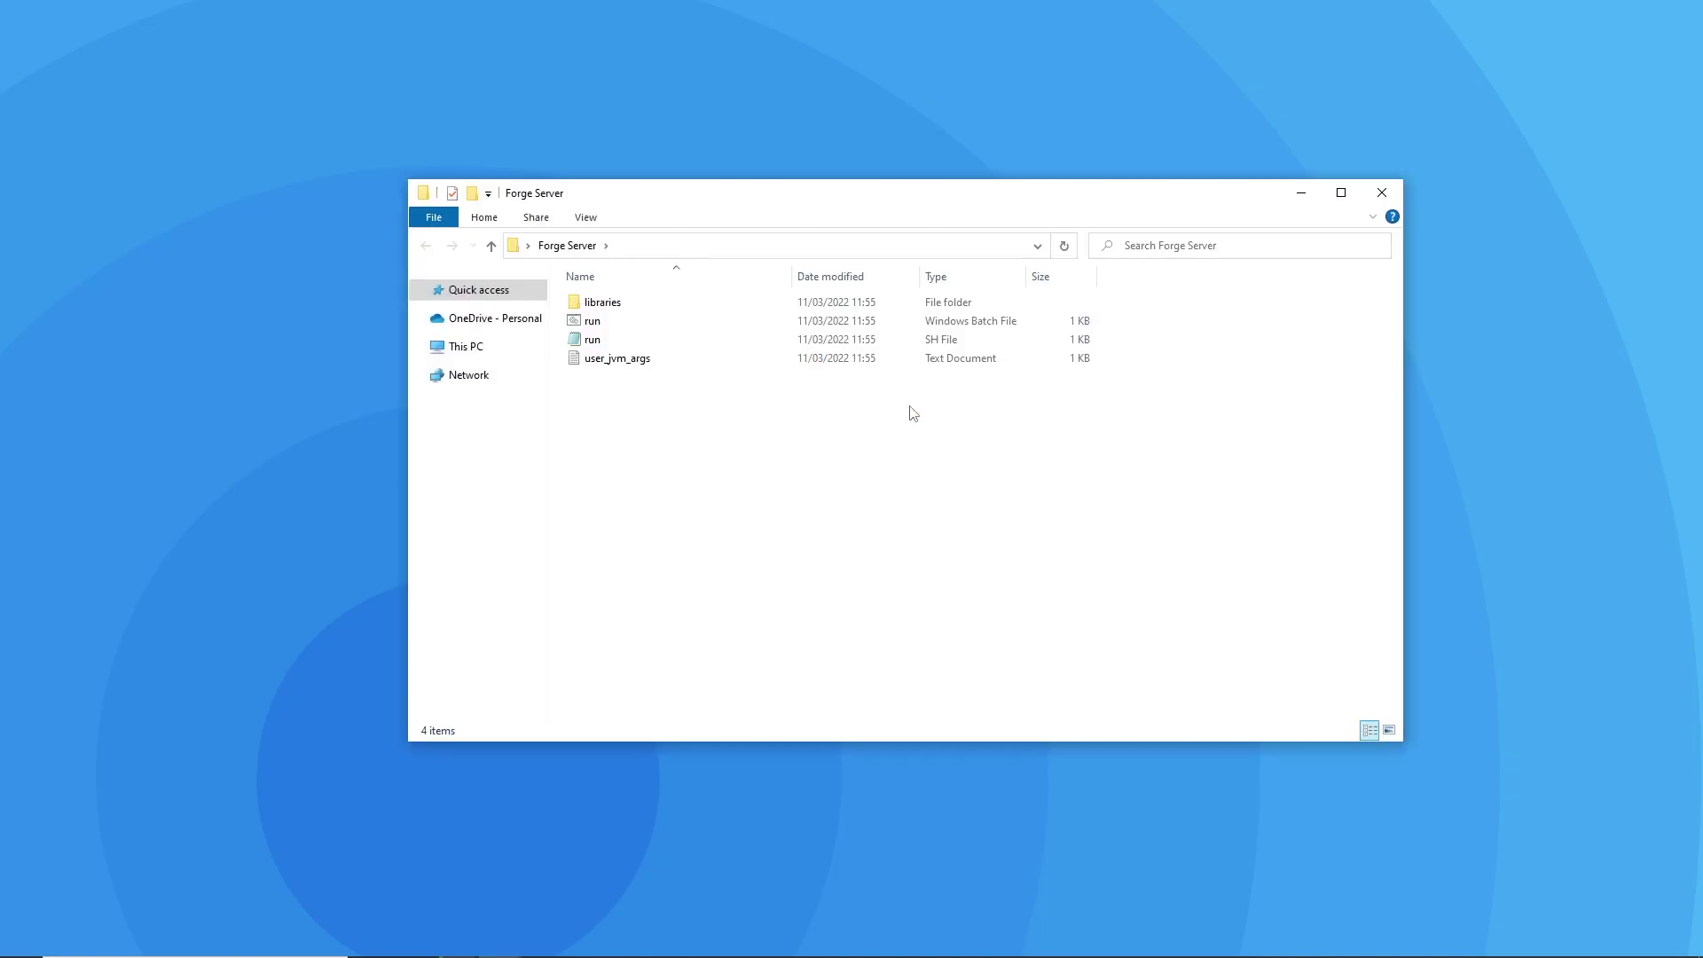
pyautogui.moveTo(902, 431); pyautogui.dragTo(1562, 433)
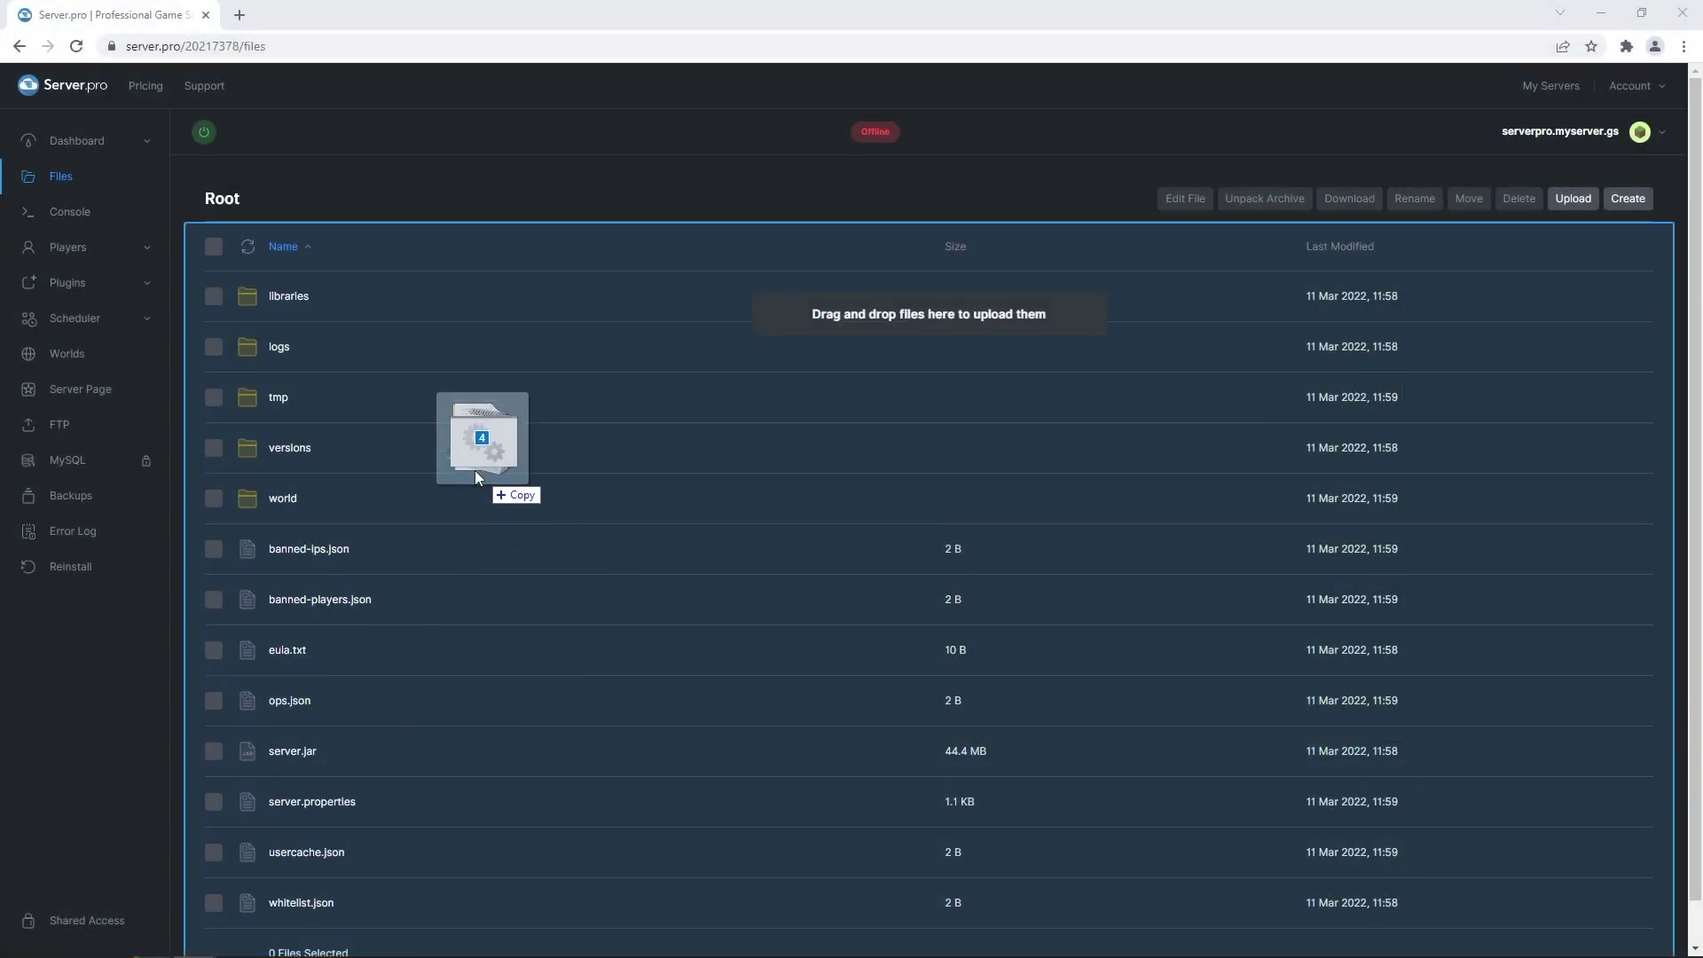
pyautogui.moveTo(476, 470); pyautogui.dragTo(466, 467)
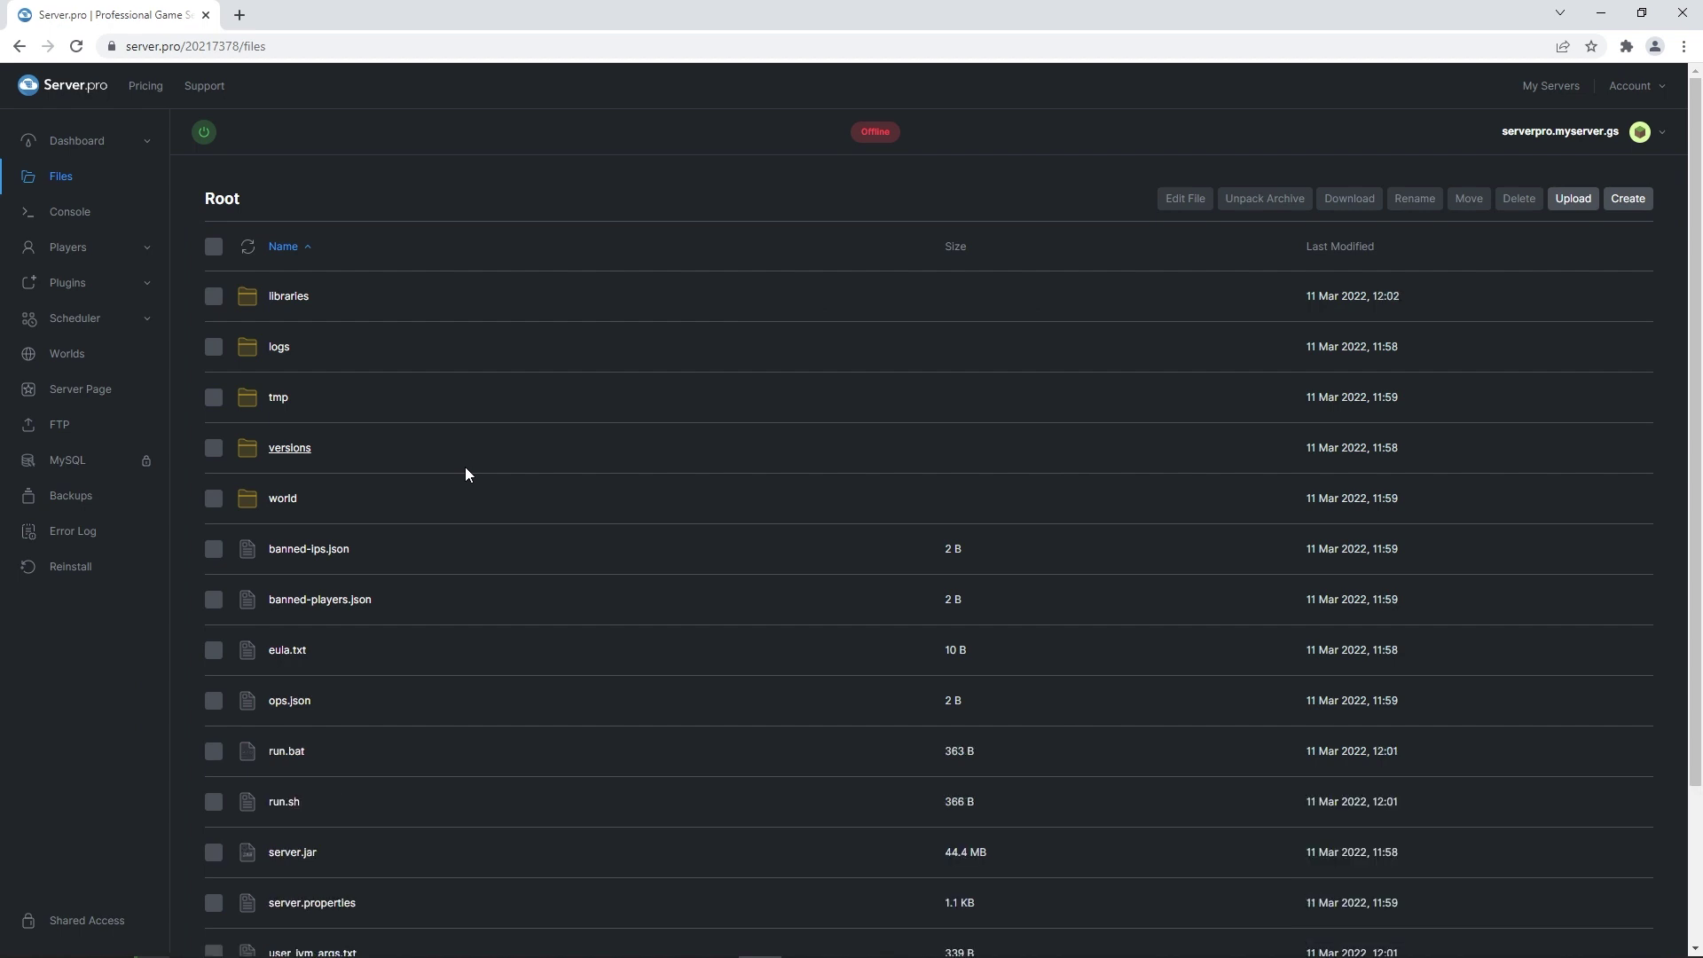
pyautogui.click(286, 801)
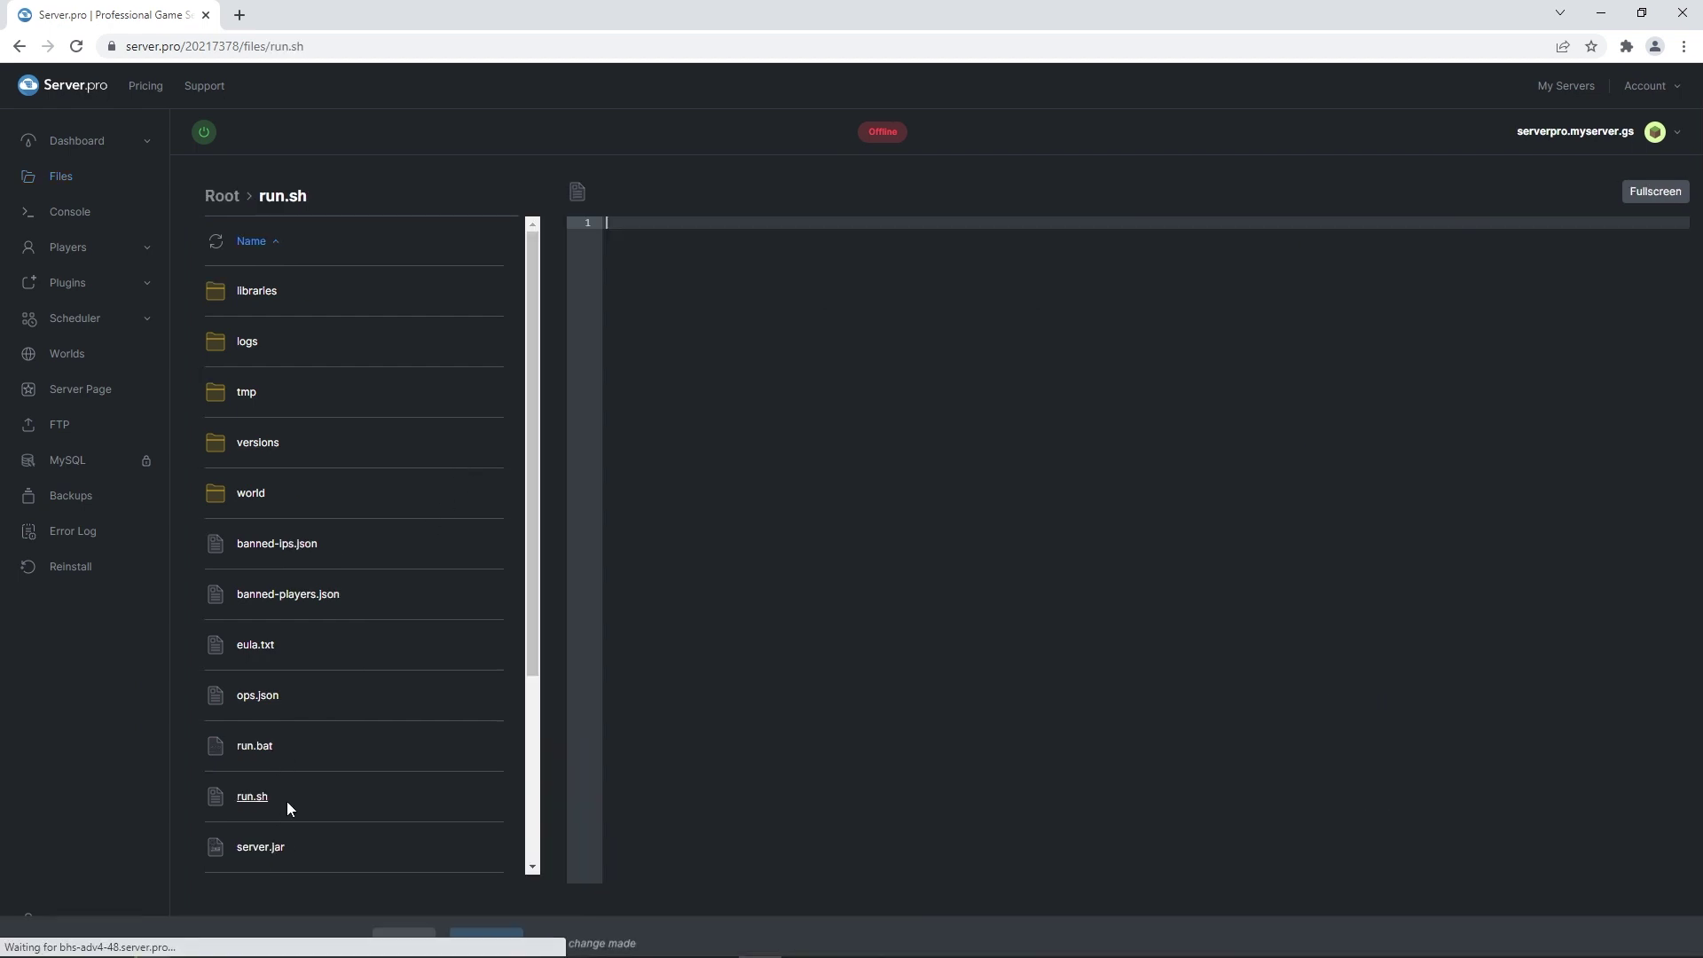
pyautogui.click(813, 287)
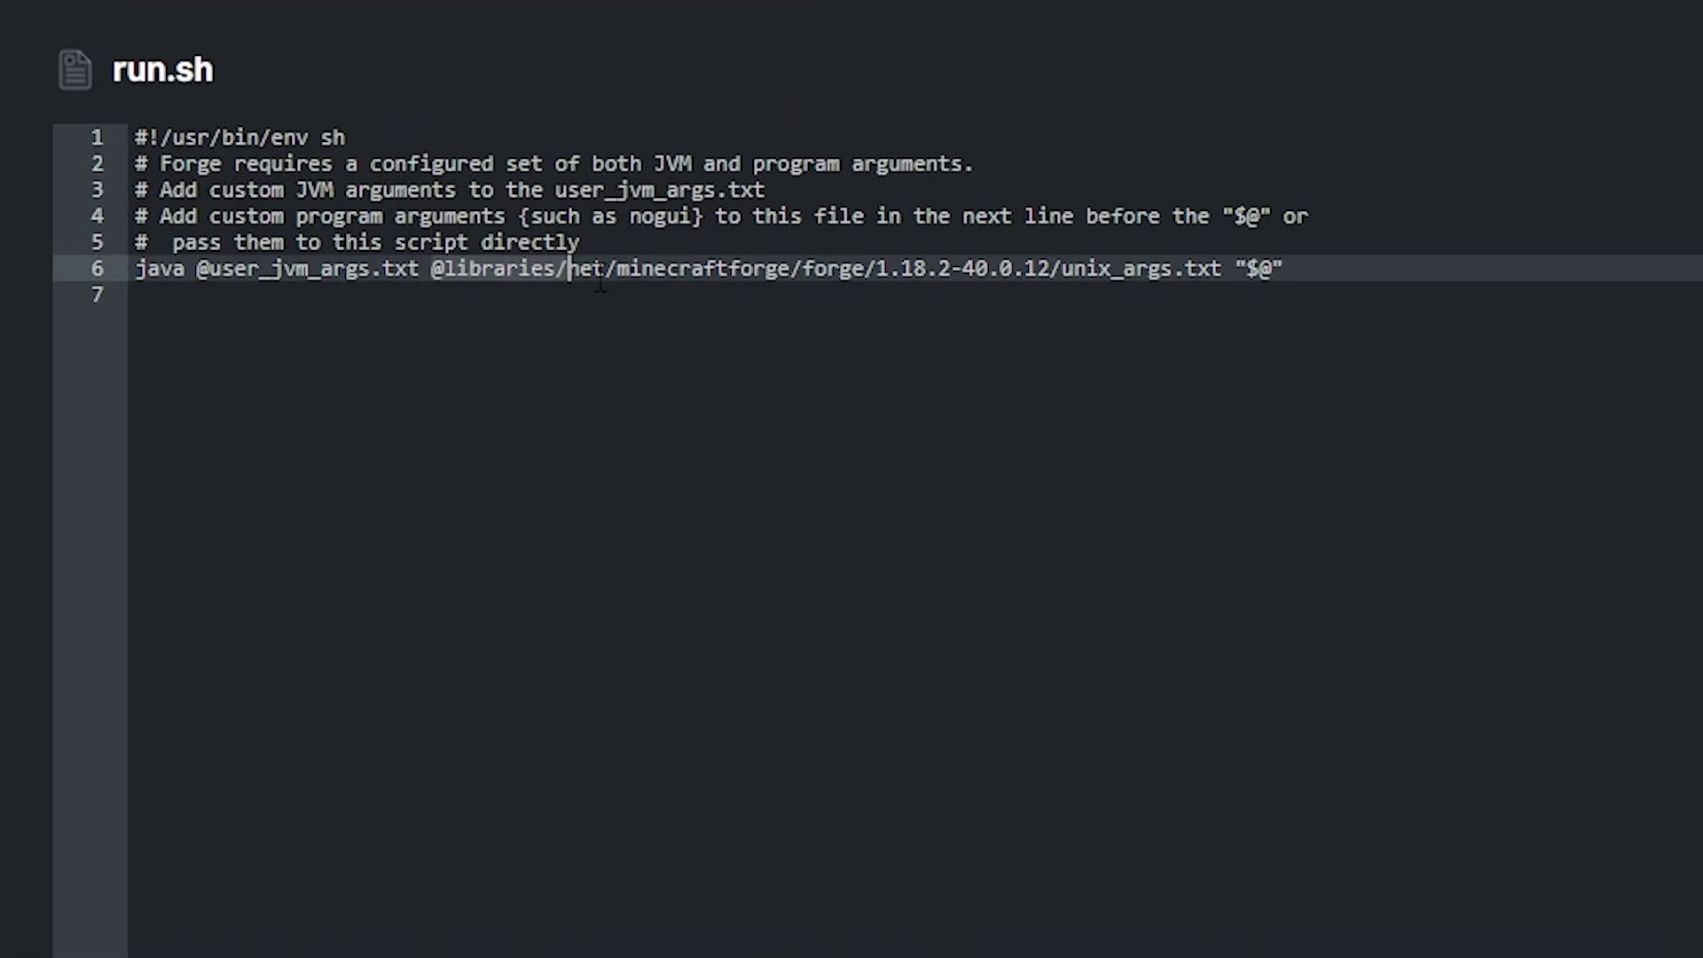
pyautogui.moveTo(567, 269); pyautogui.dragTo(1224, 269)
pyautogui.rightClick(1169, 264)
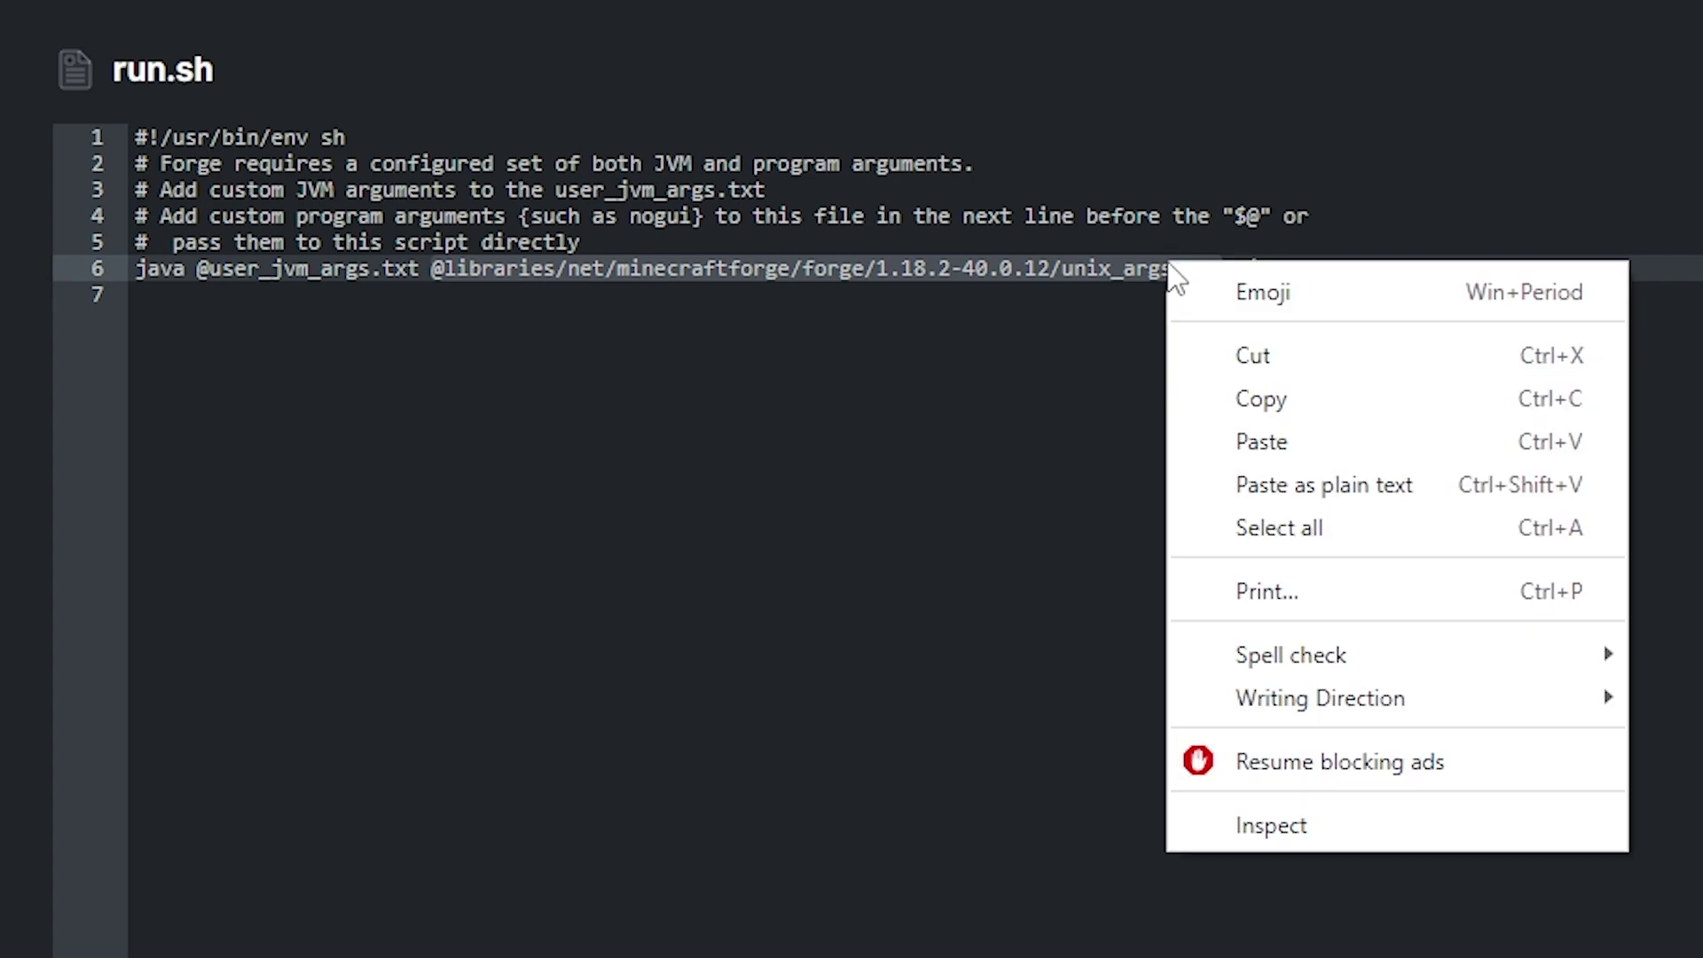
pyautogui.click(1183, 399)
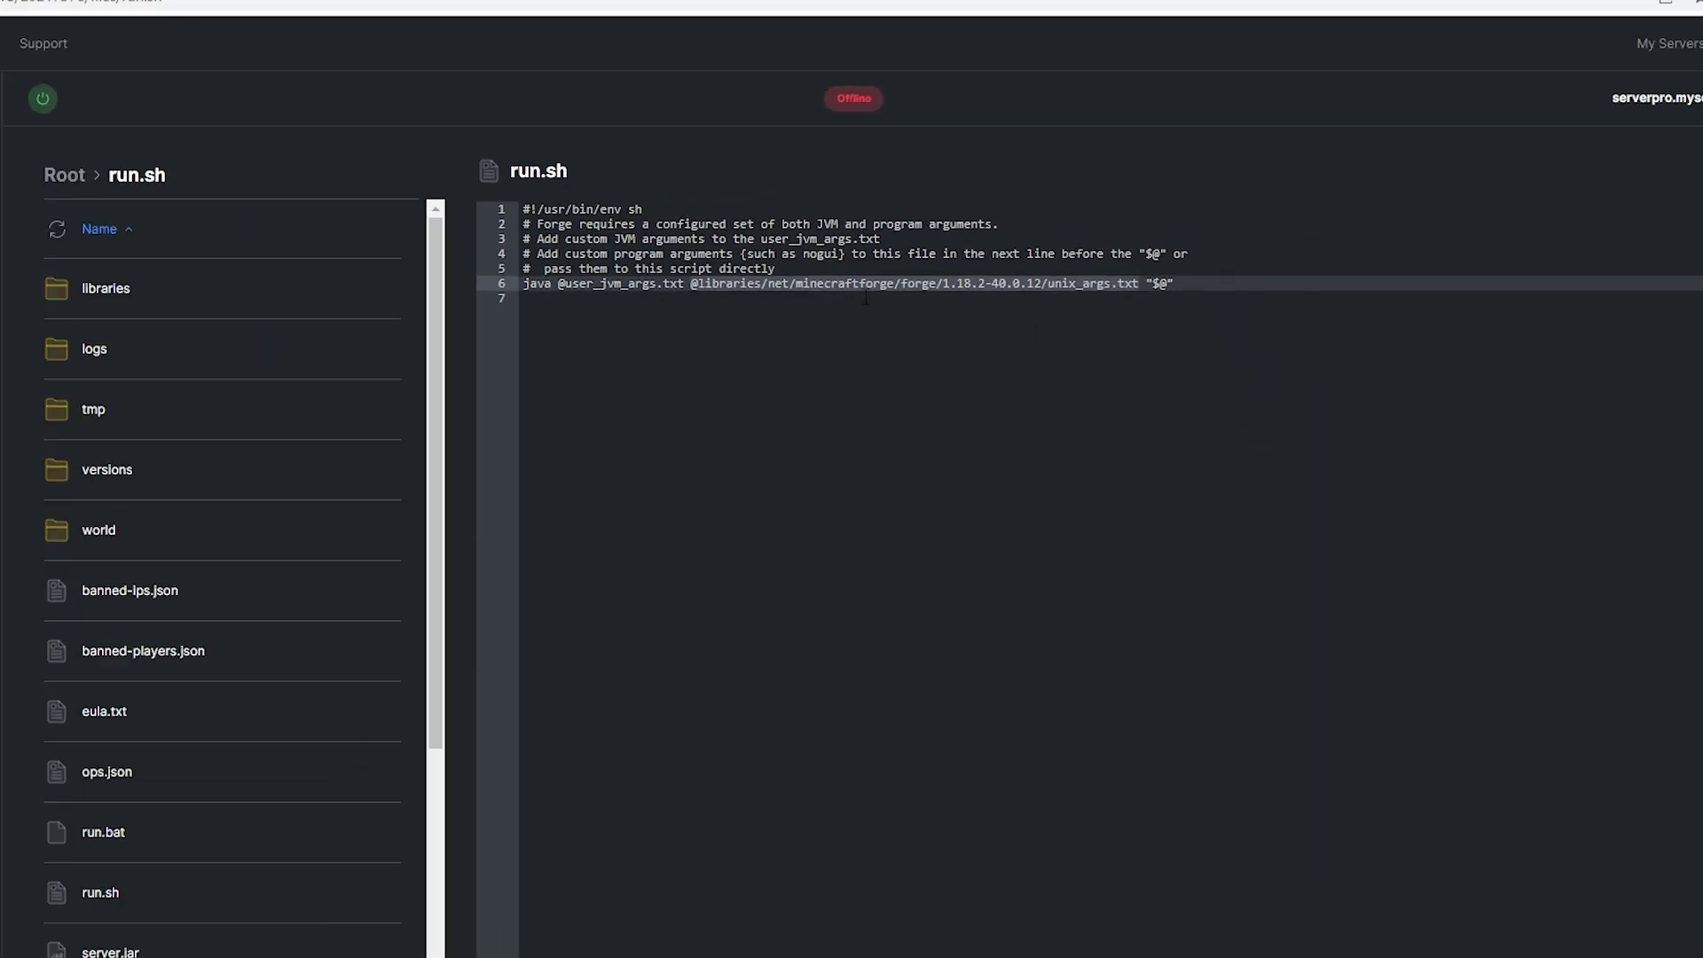
pyautogui.click(142, 144)
pyautogui.click(89, 221)
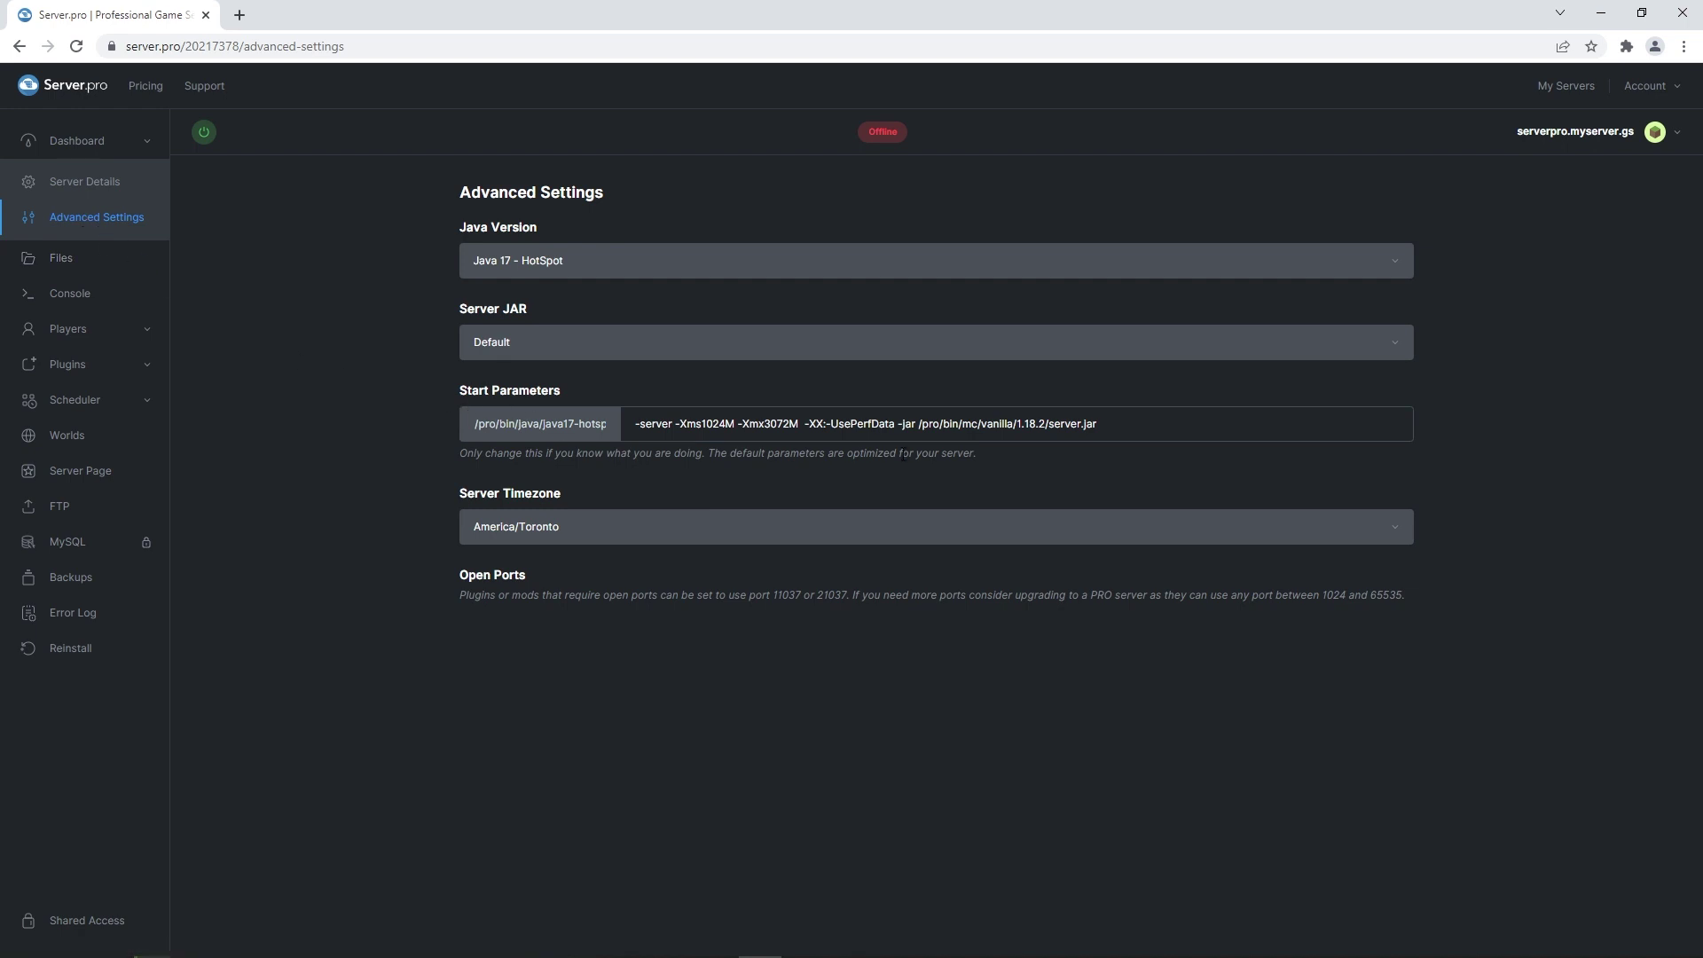
pyautogui.click(867, 439)
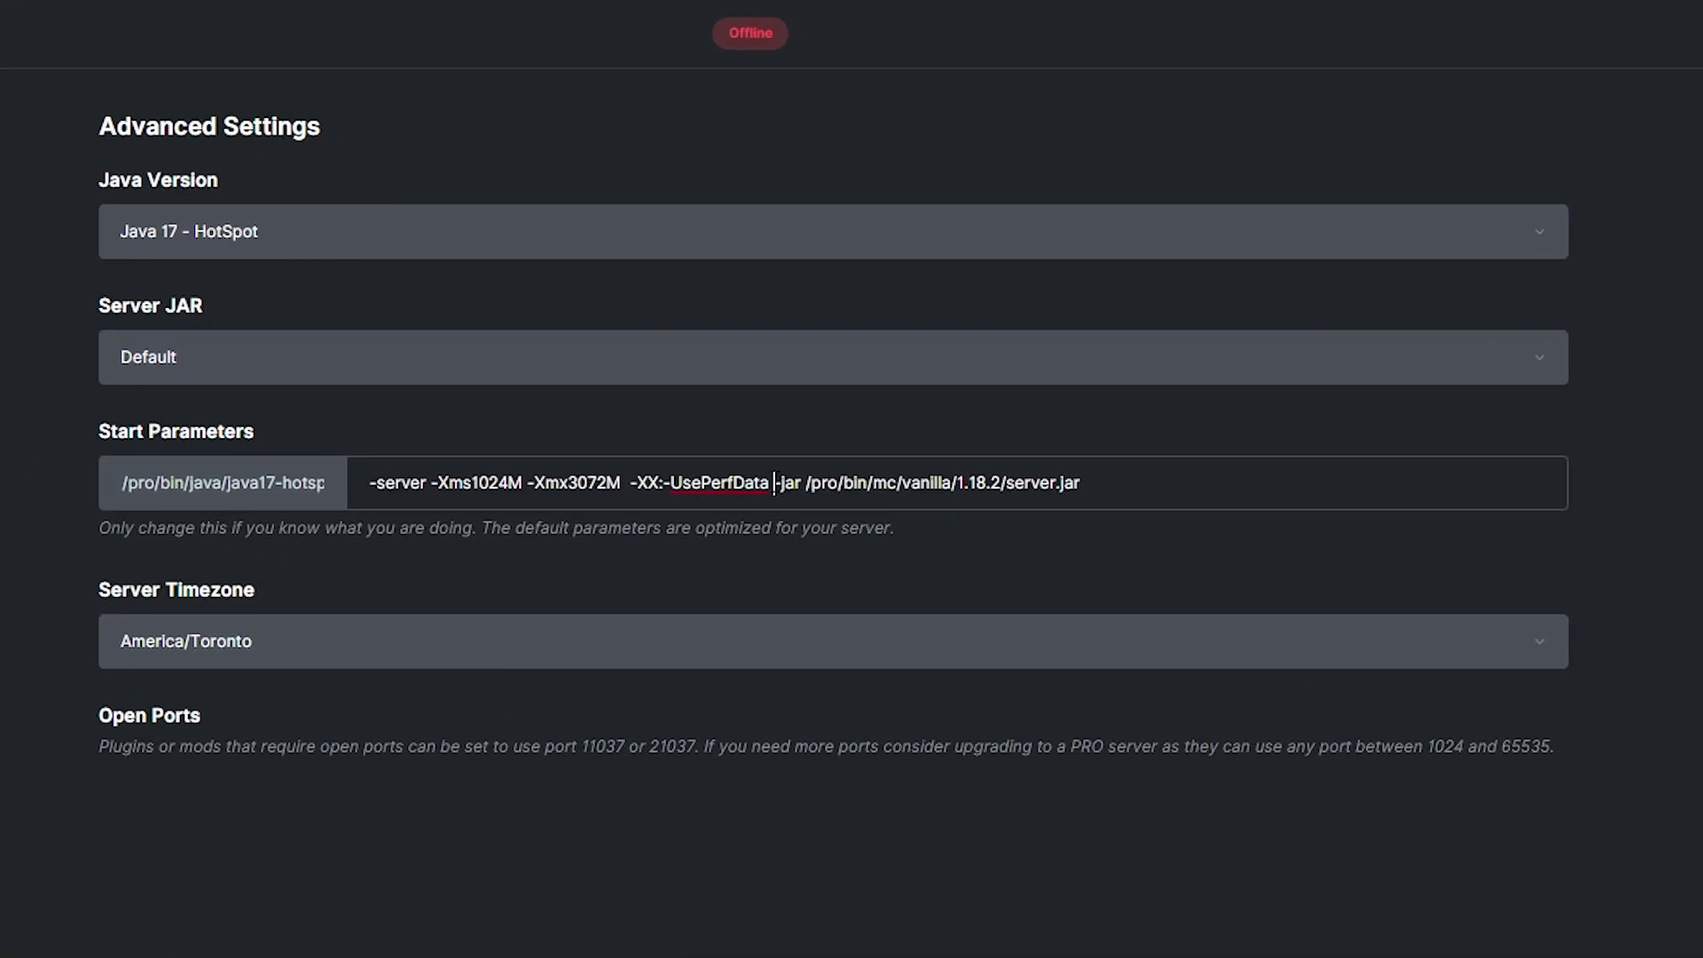
pyautogui.moveTo(773, 483); pyautogui.dragTo(1122, 491)
pyautogui.press('BackSpace')
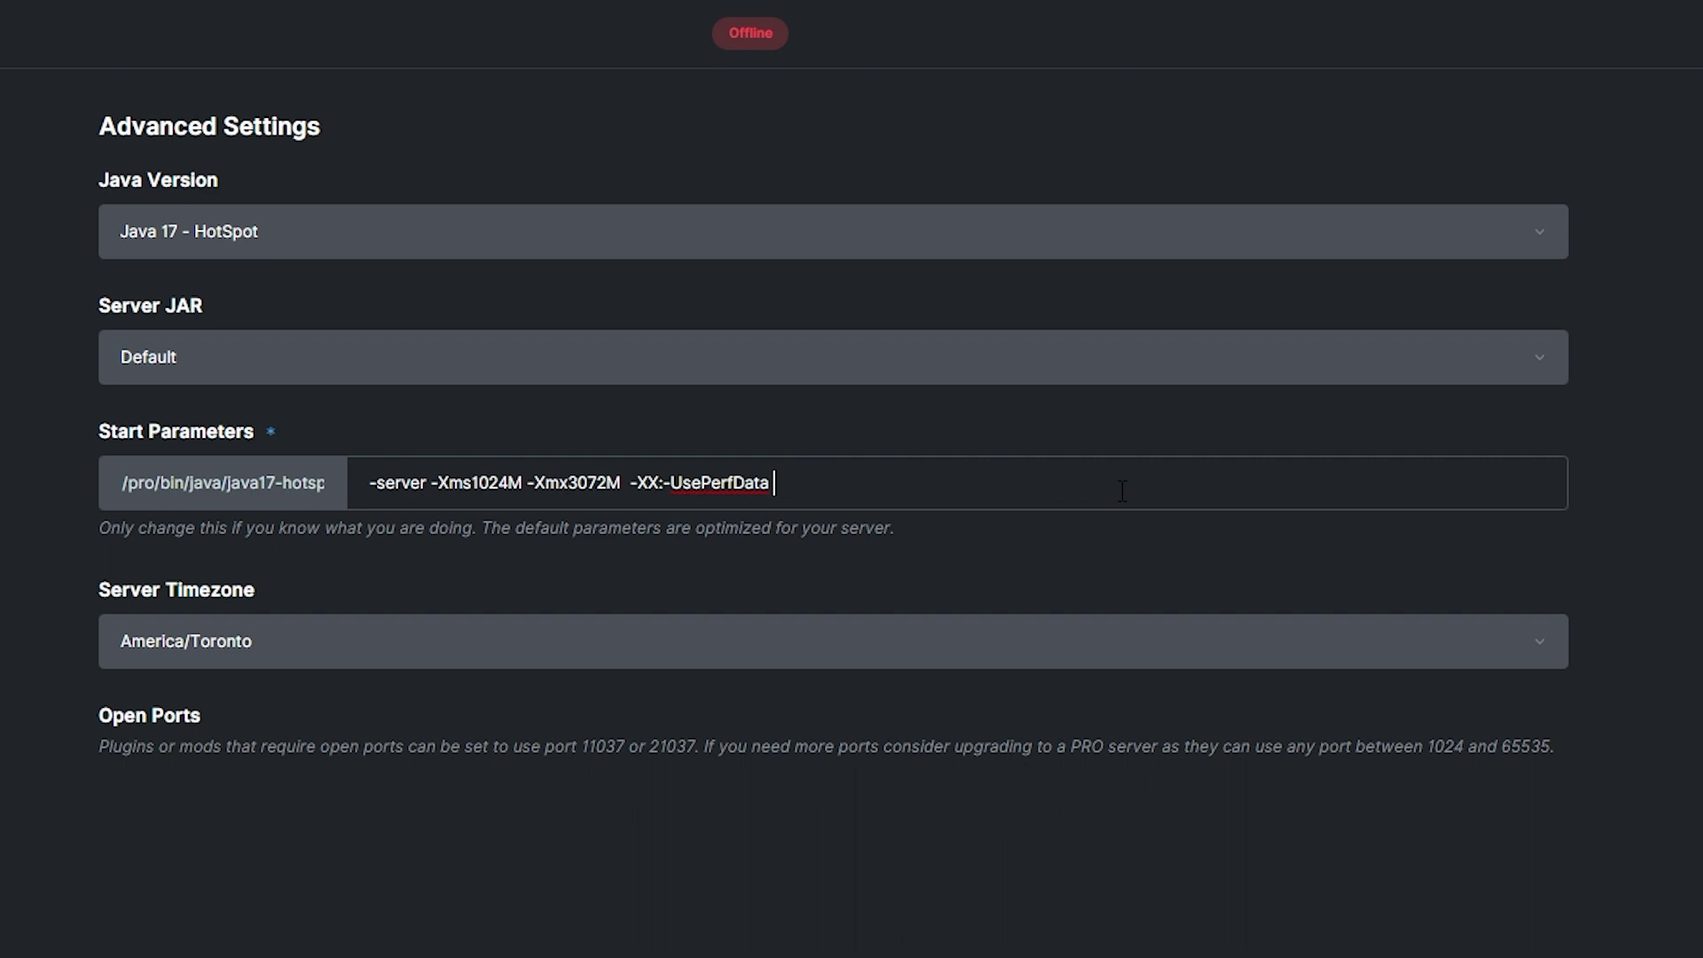
pyautogui.rightClick(1121, 490)
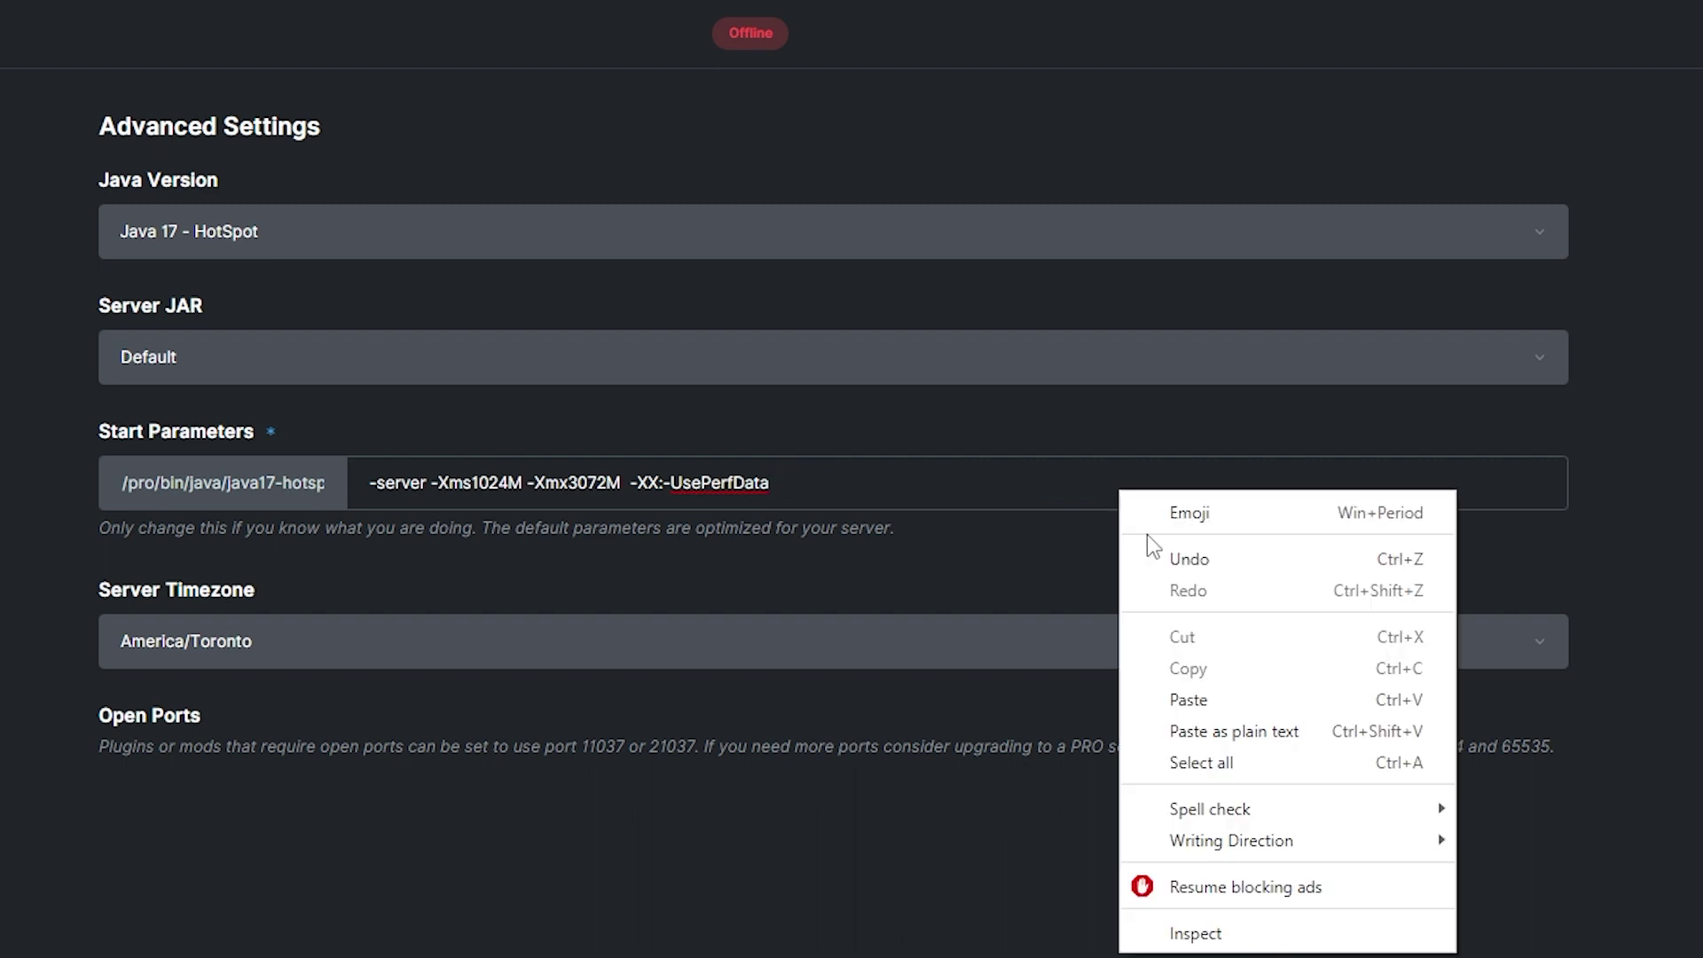
pyautogui.click(1187, 700)
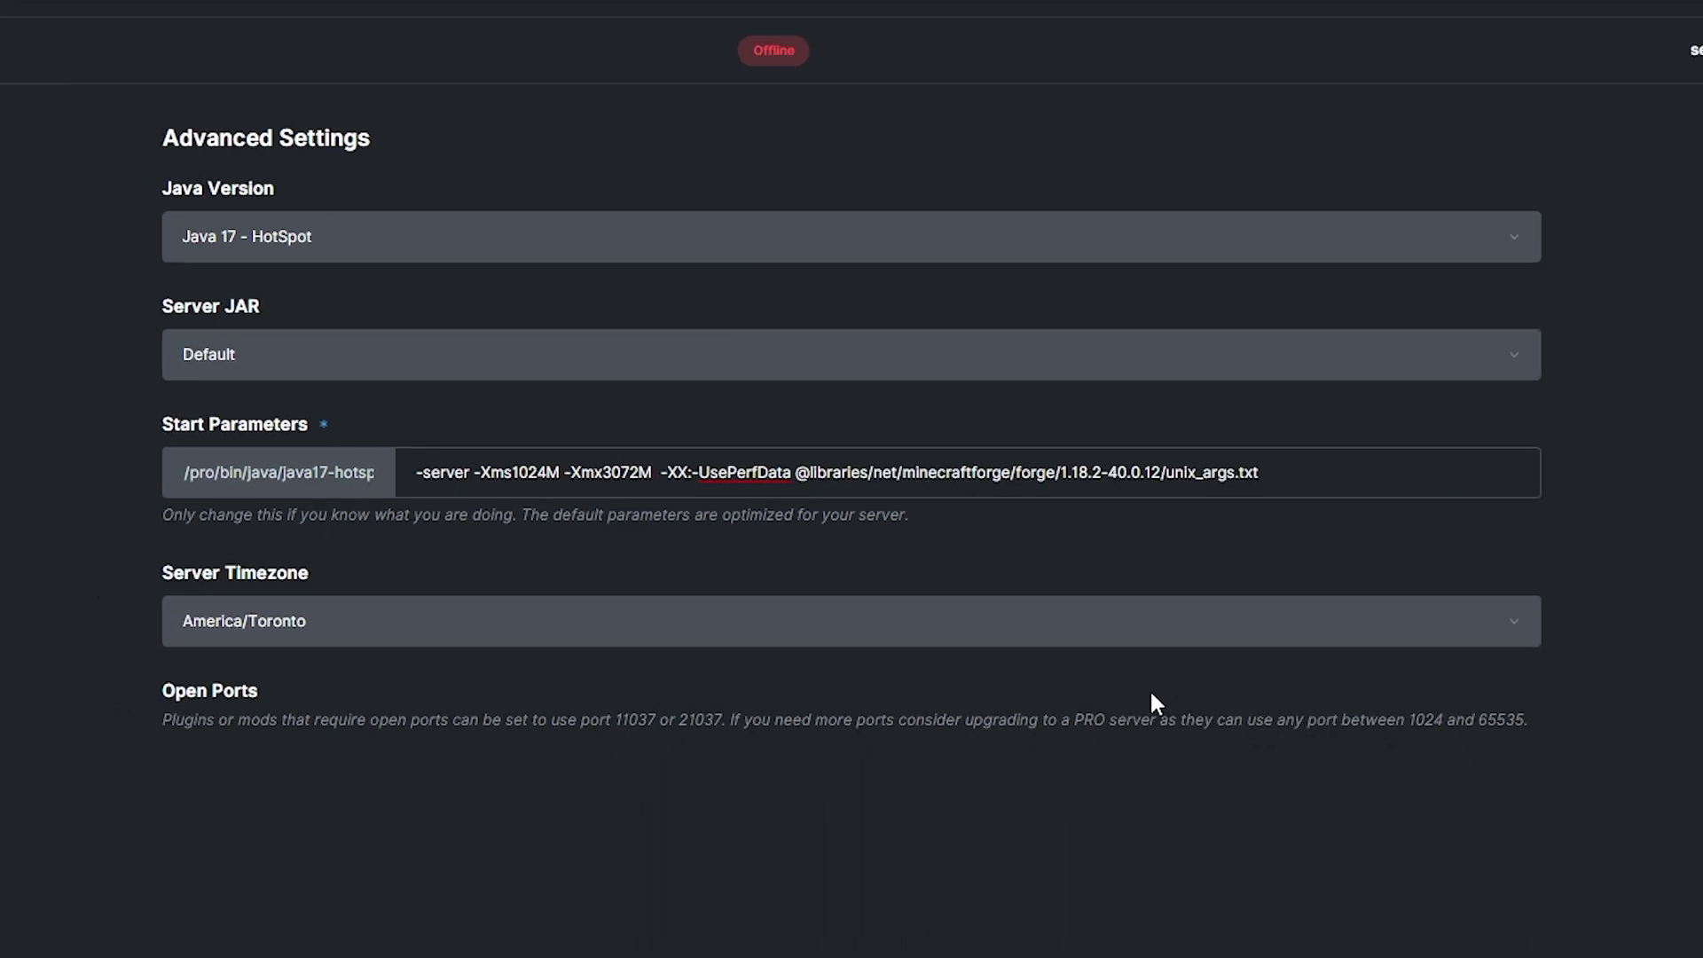
pyautogui.click(569, 925)
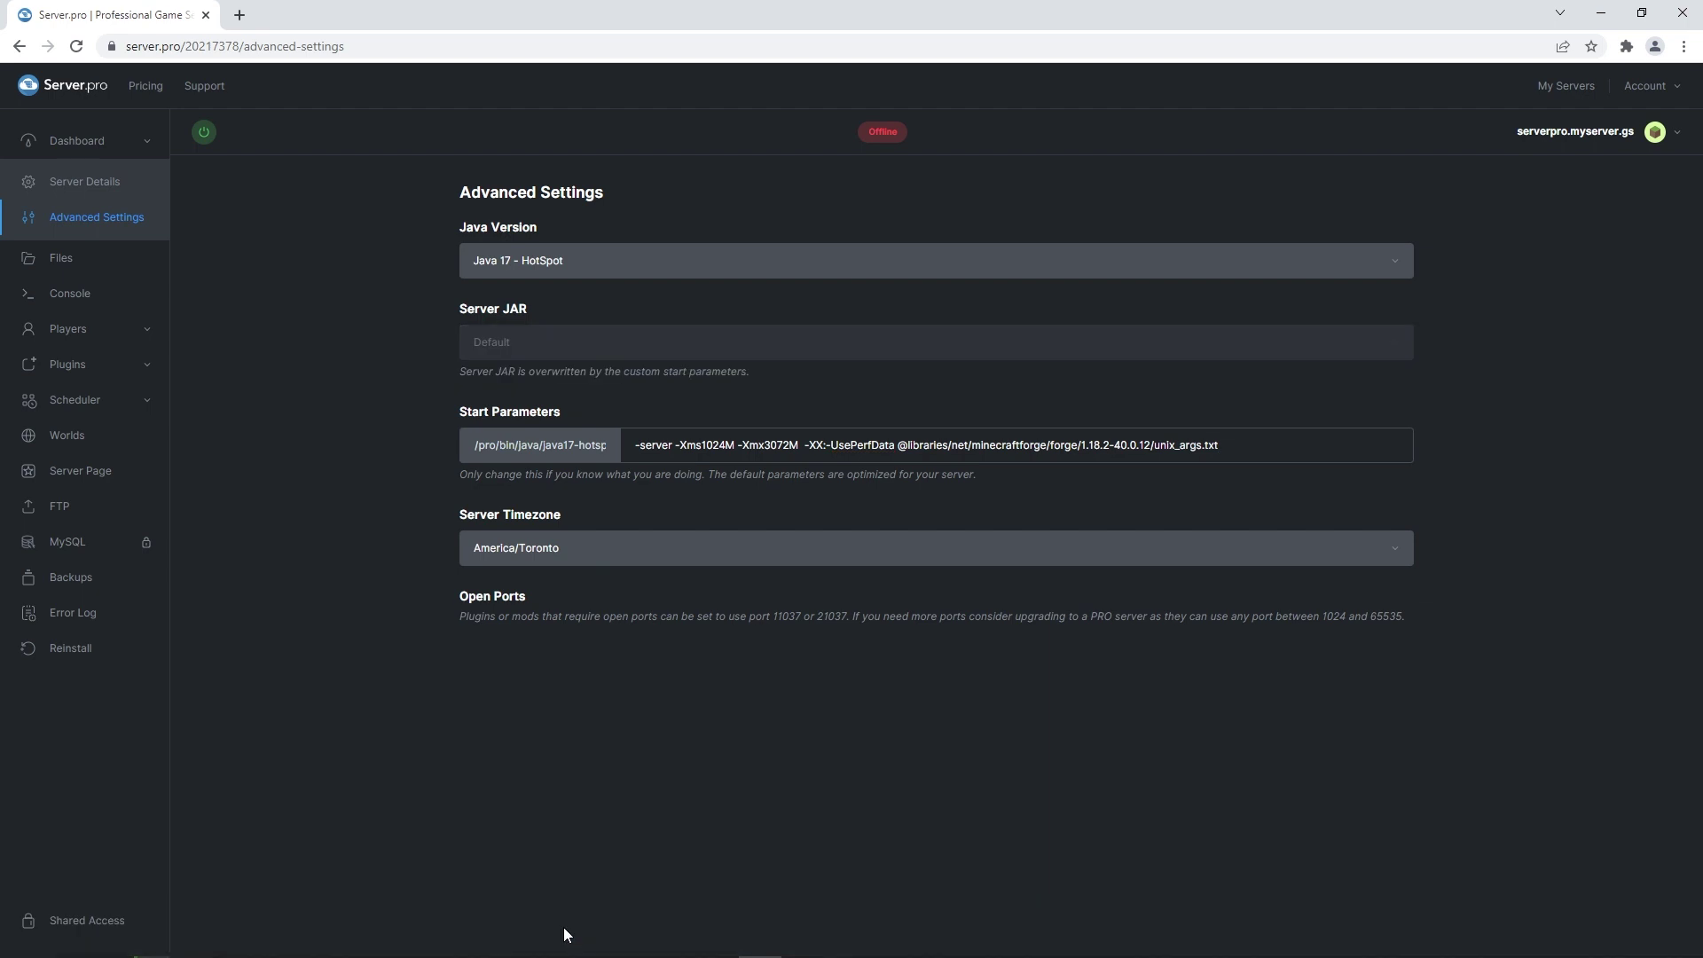
# Step: Start the server from its details page and check the startup log in the console
pyautogui.click(99, 144)
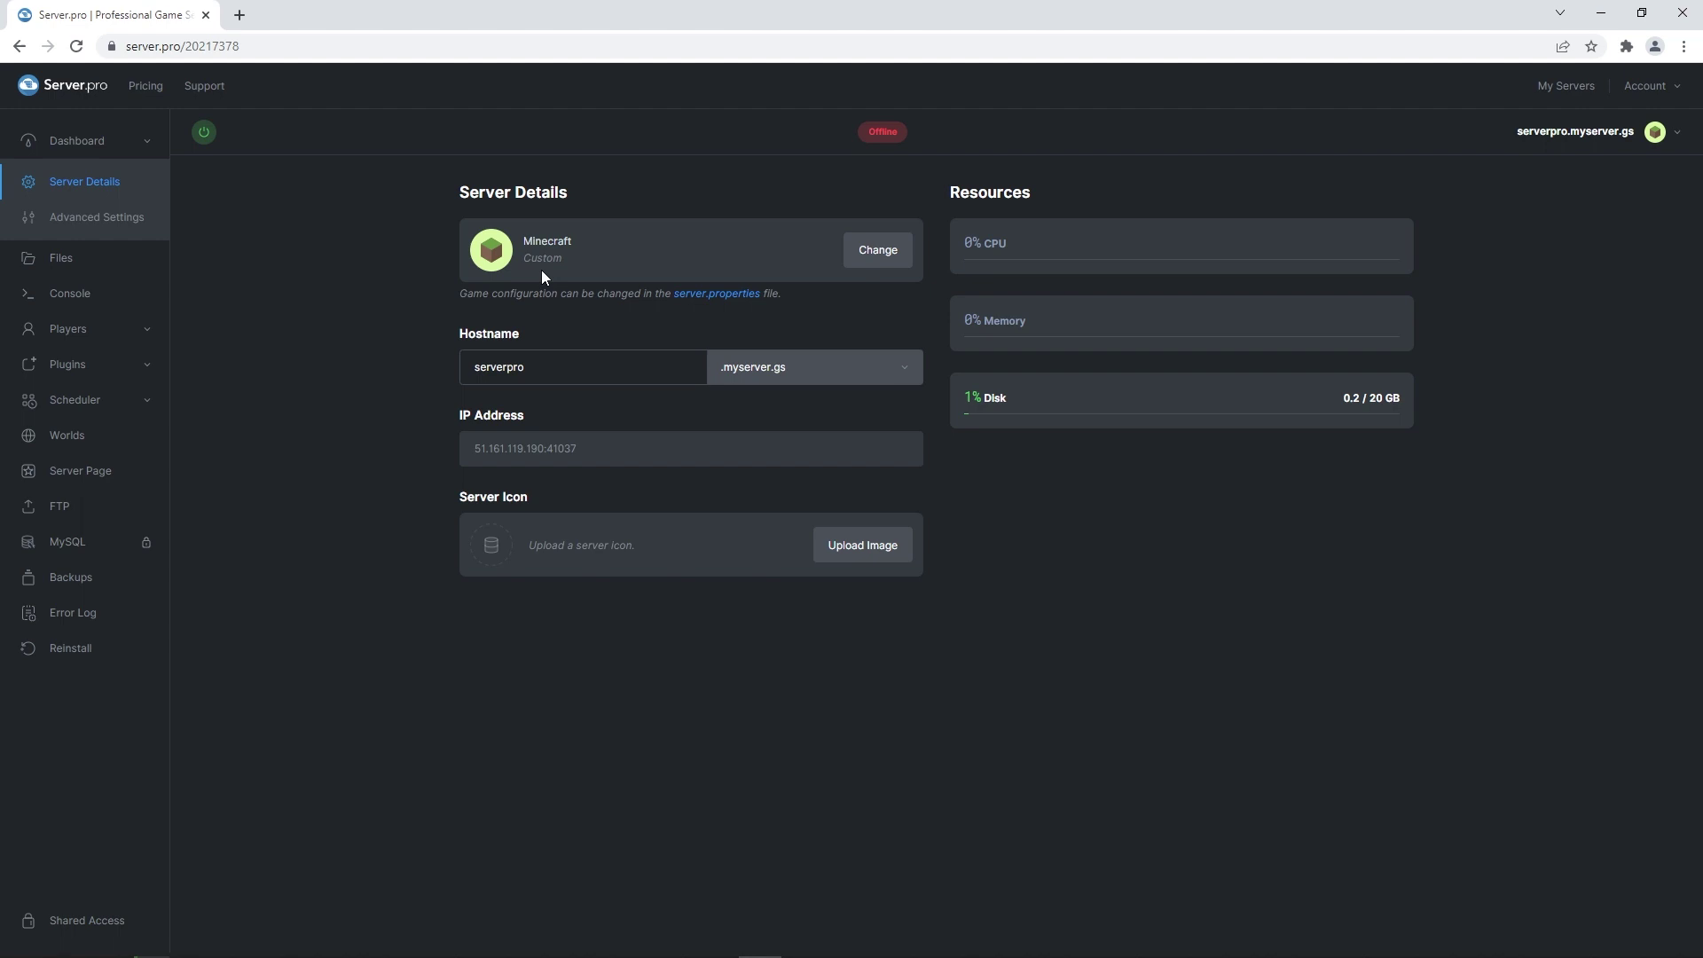
pyautogui.click(204, 133)
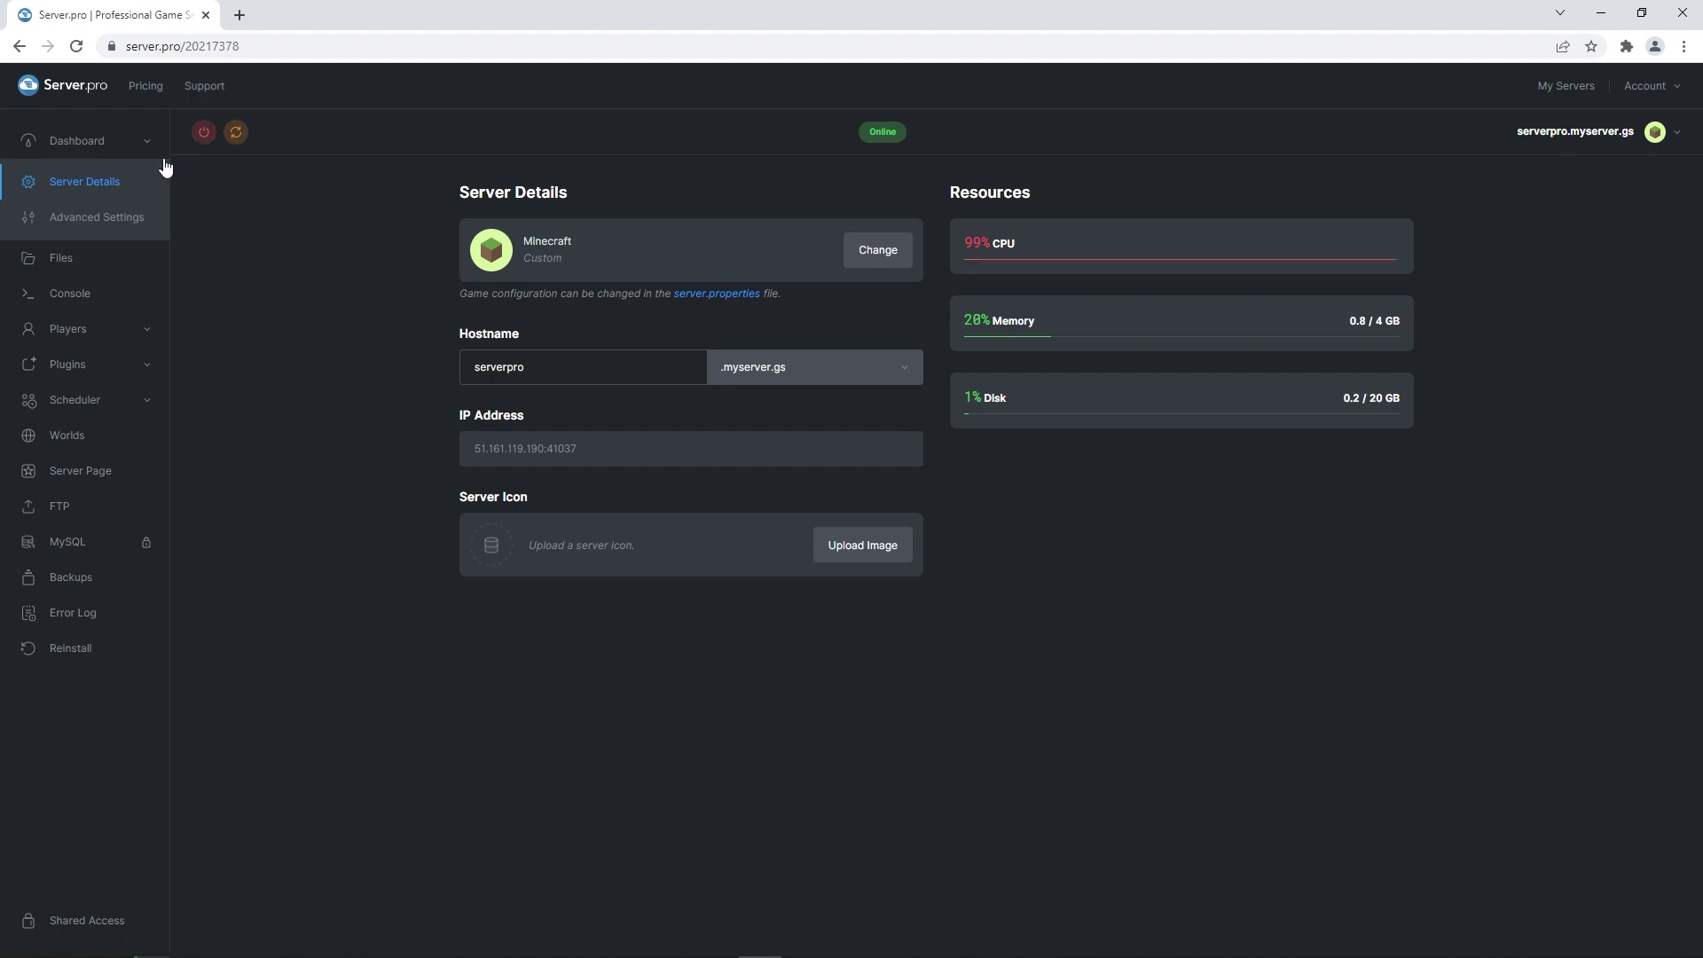
pyautogui.click(73, 300)
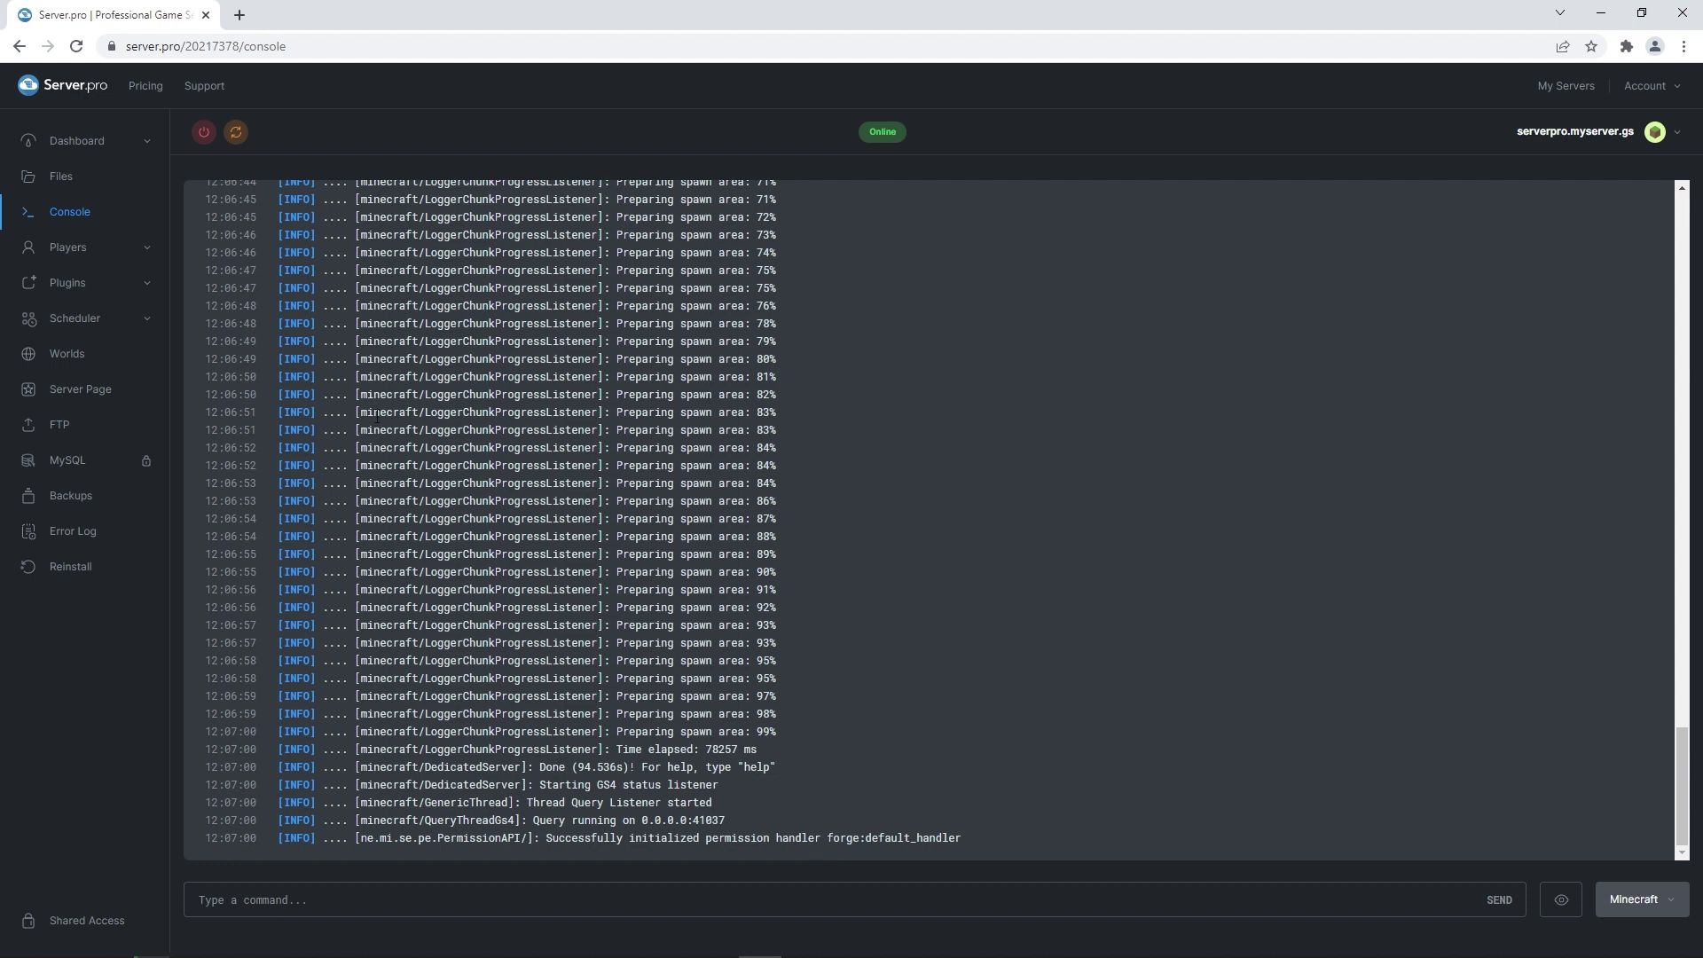
# Step: Download MrCrayfish's Furniture Mod 7.0.0-pre29 for 1.18.2 from CurseForge and upload its jar to the server's mods folder
pyautogui.click(75, 179)
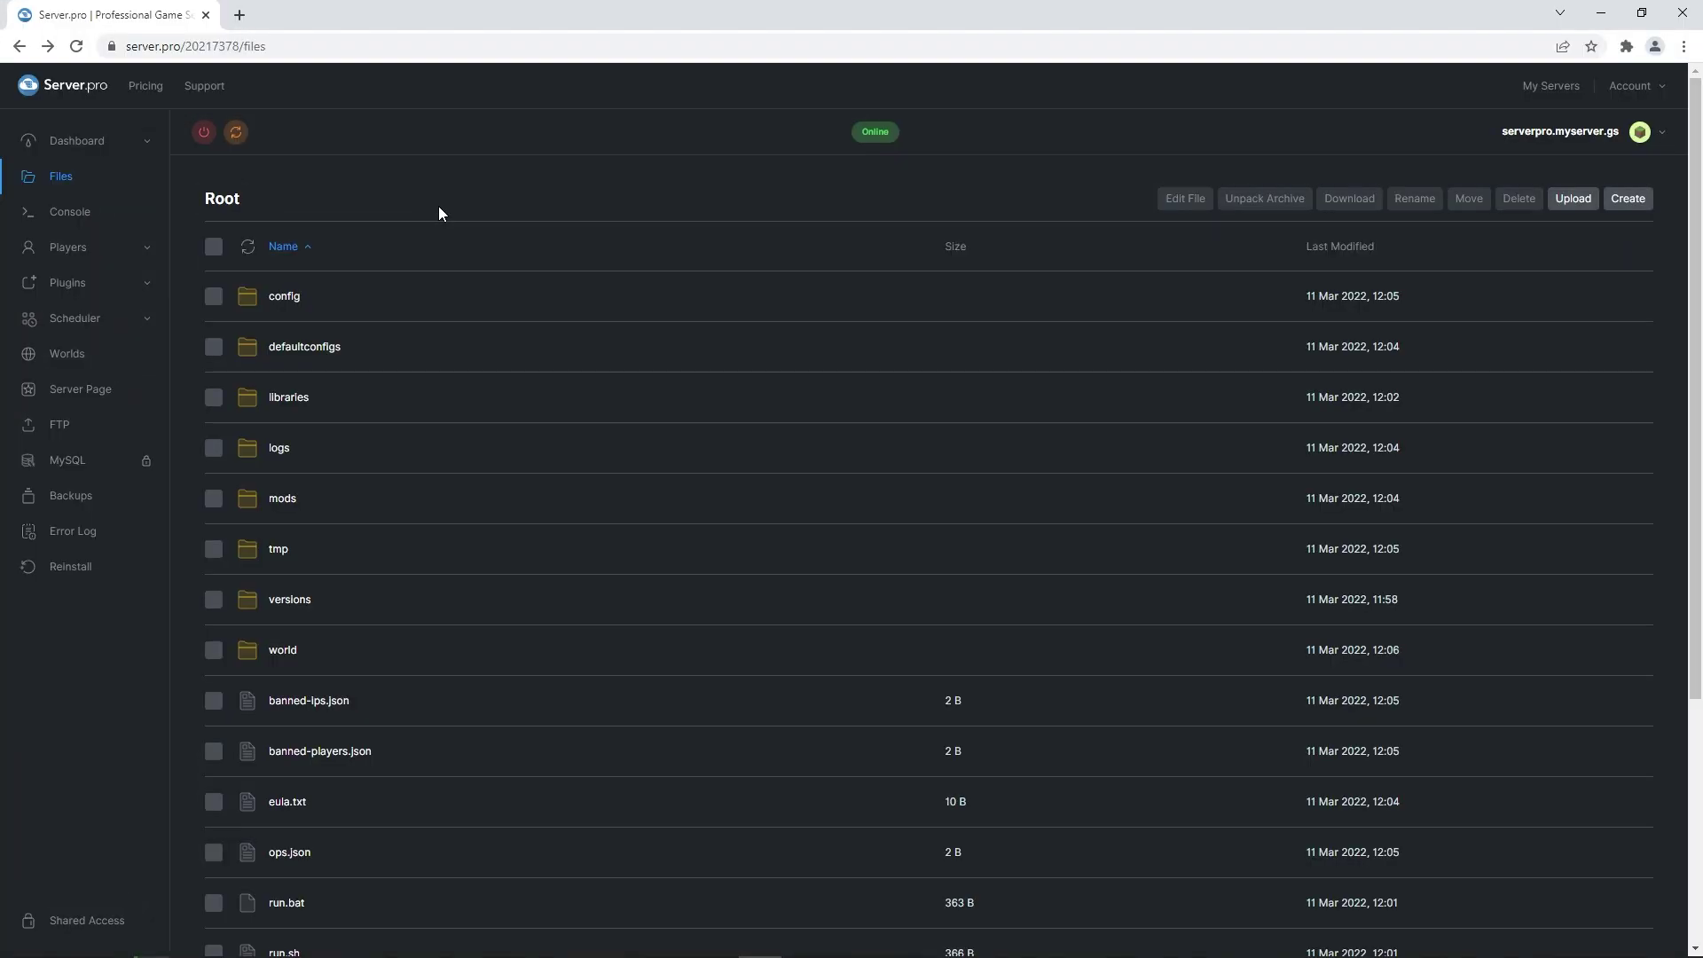
pyautogui.click(282, 497)
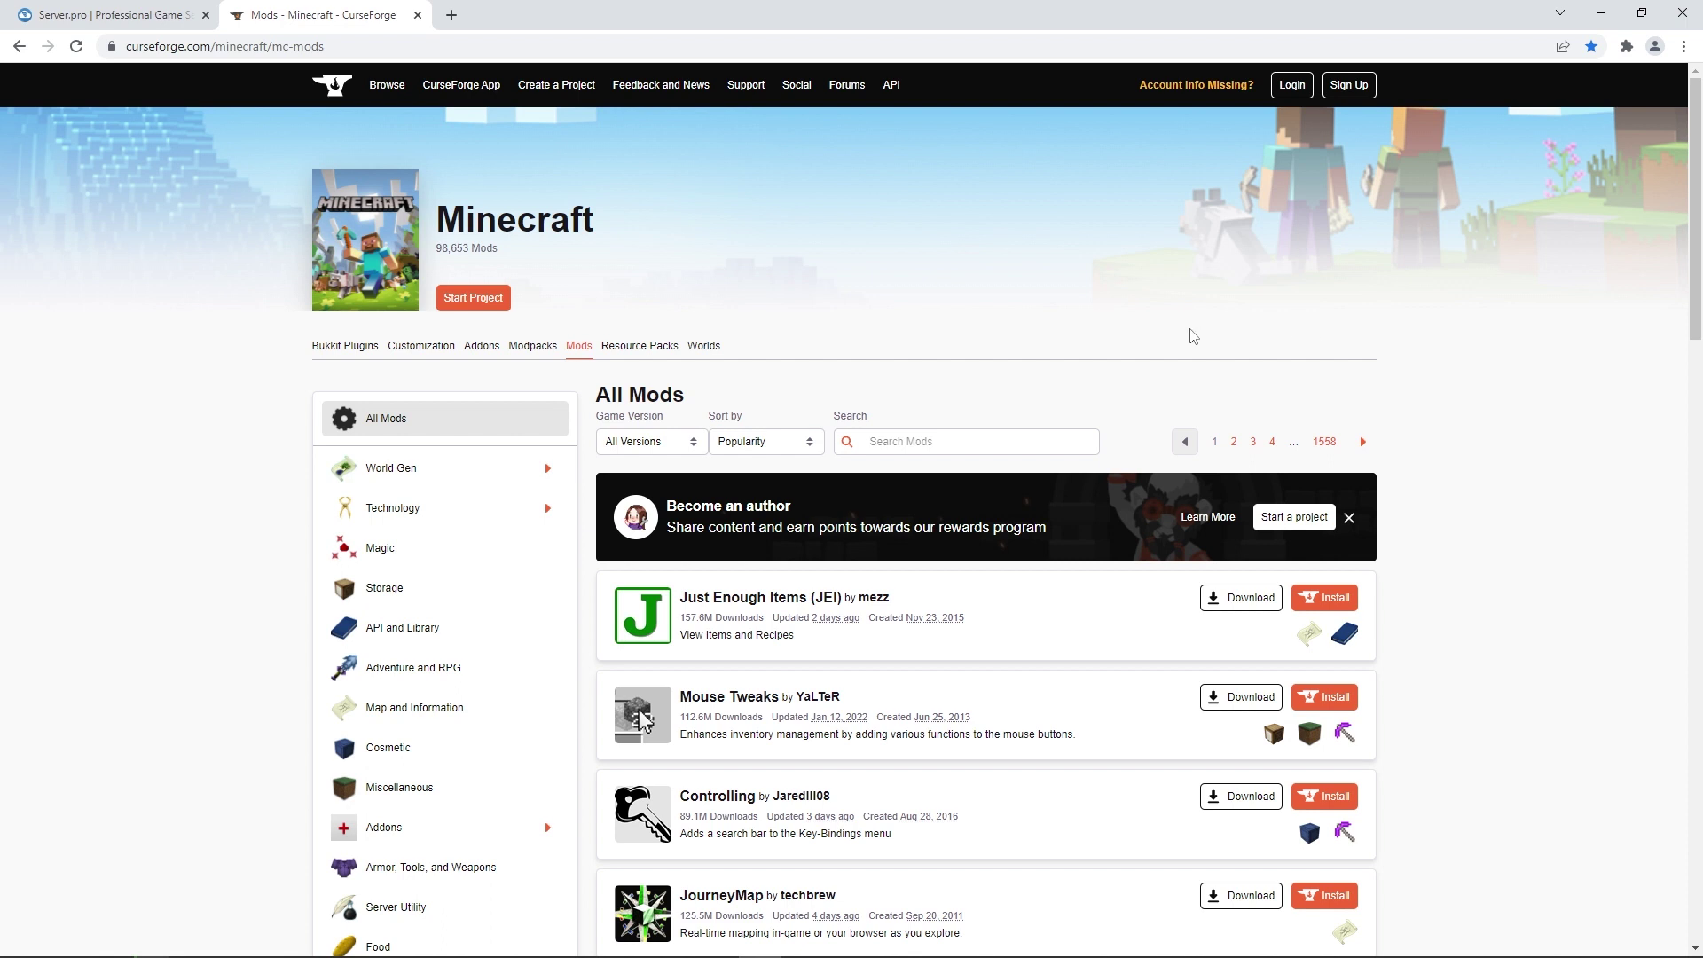
pyautogui.scroll(-2, 1449, 455)
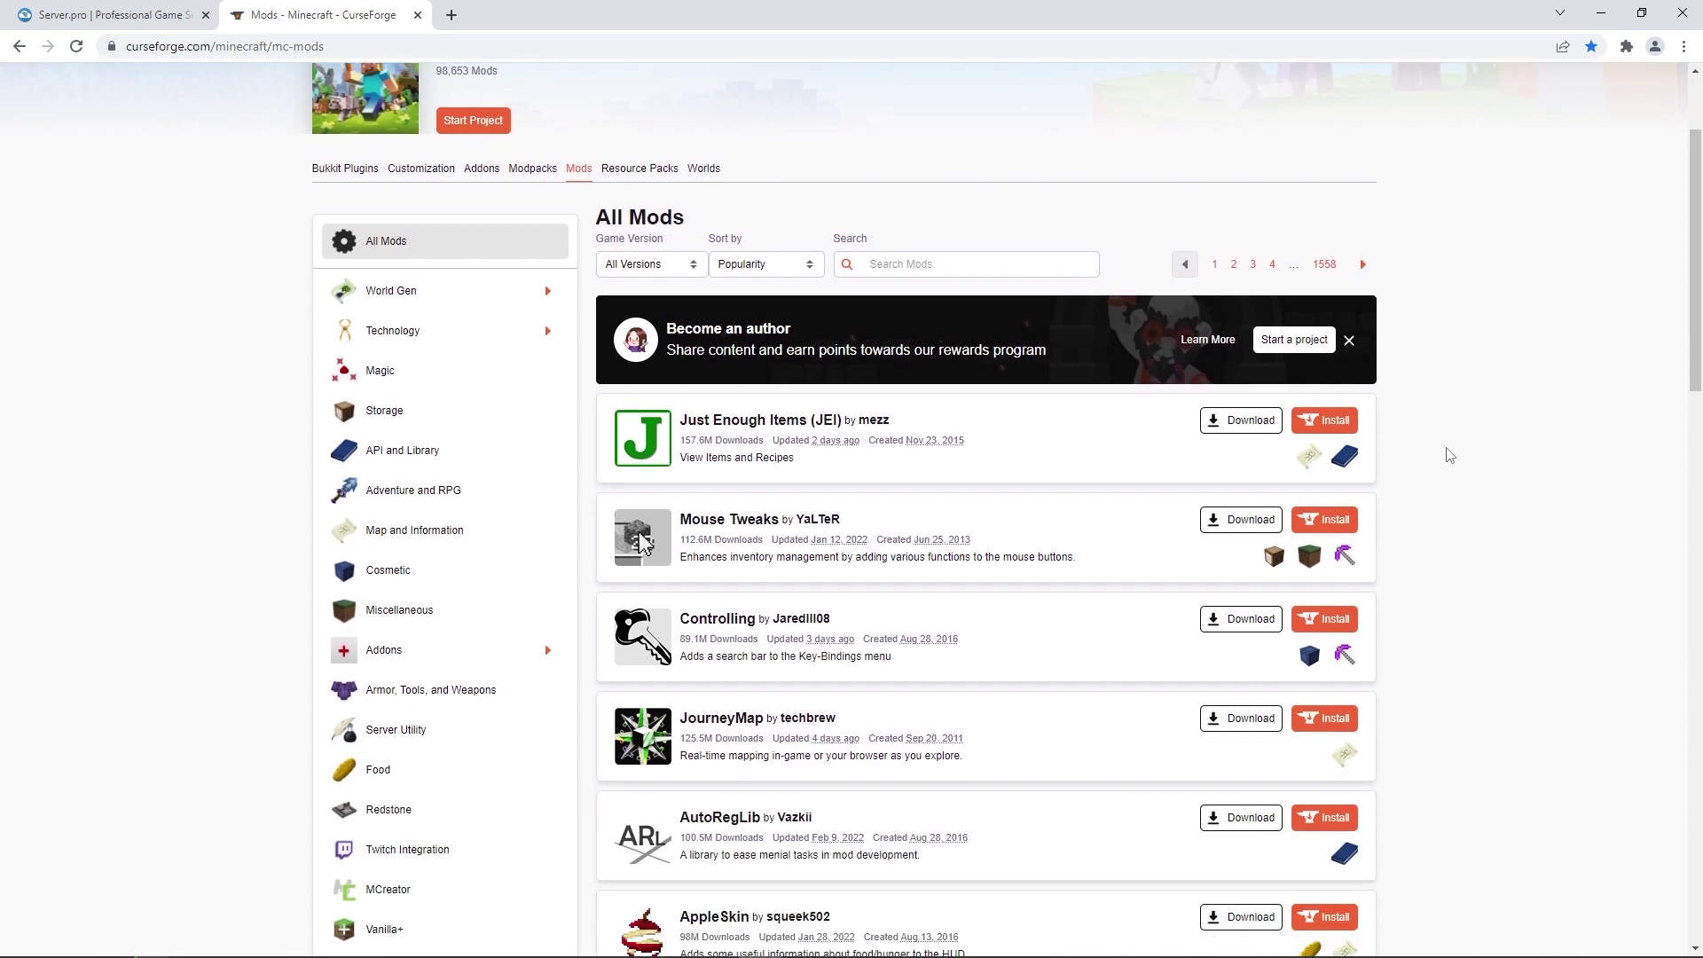
pyautogui.scroll(-6, 1449, 455)
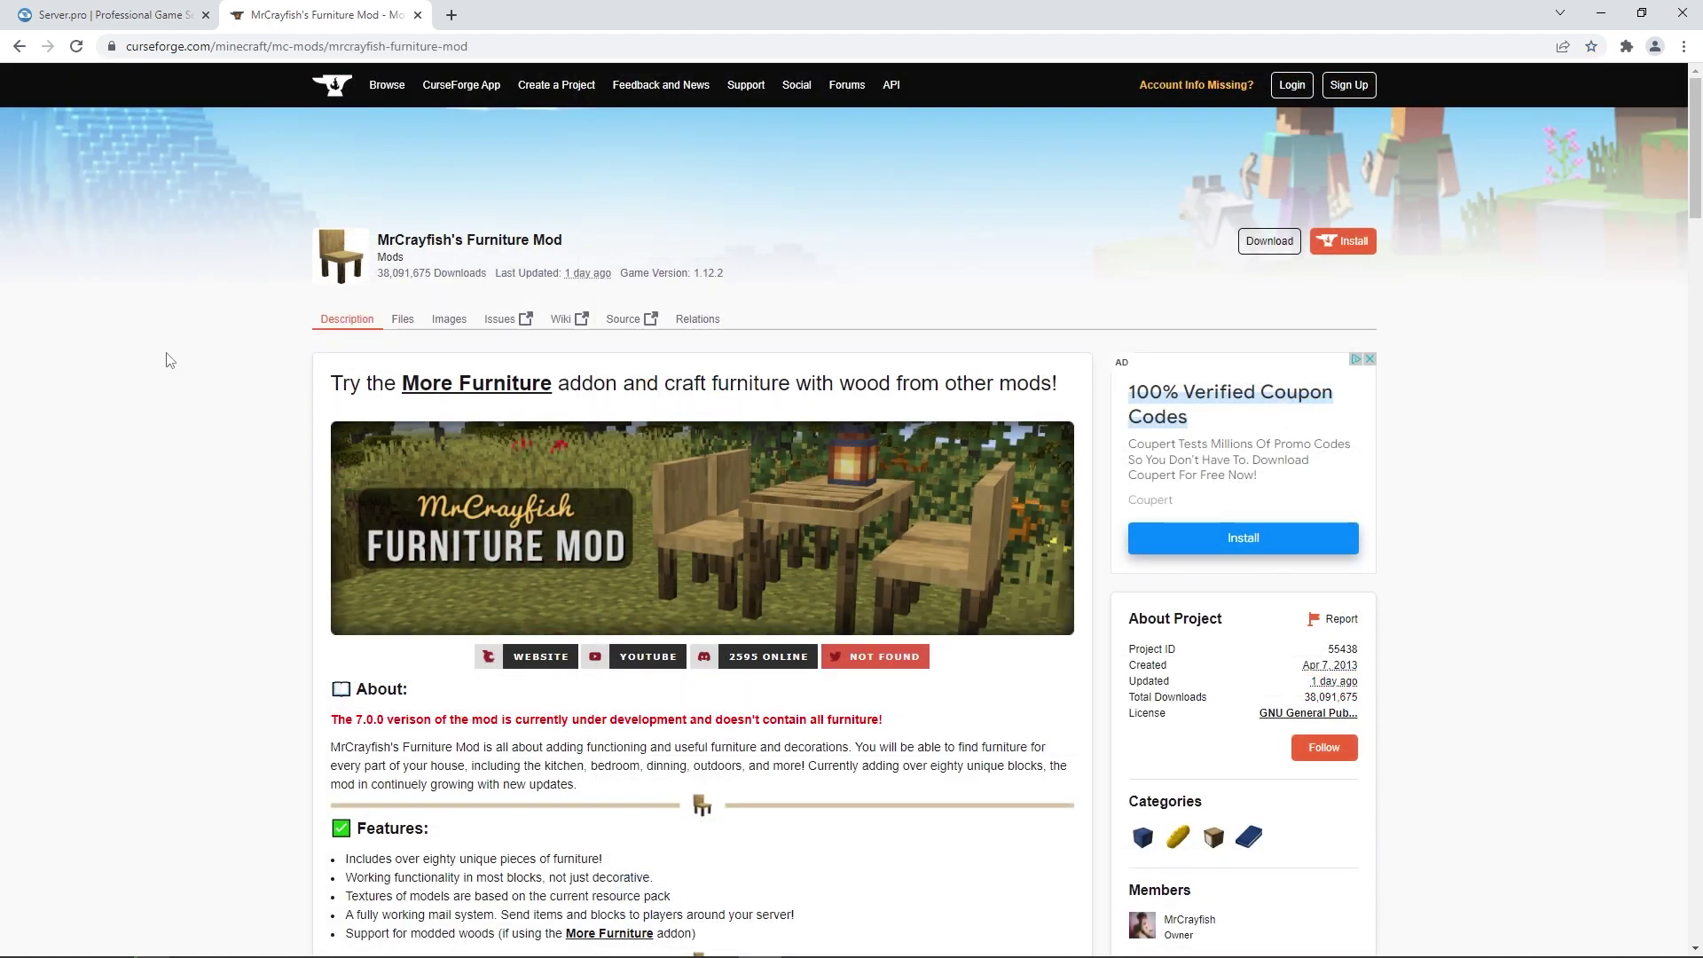
pyautogui.click(396, 324)
pyautogui.scroll(-4, 396, 324)
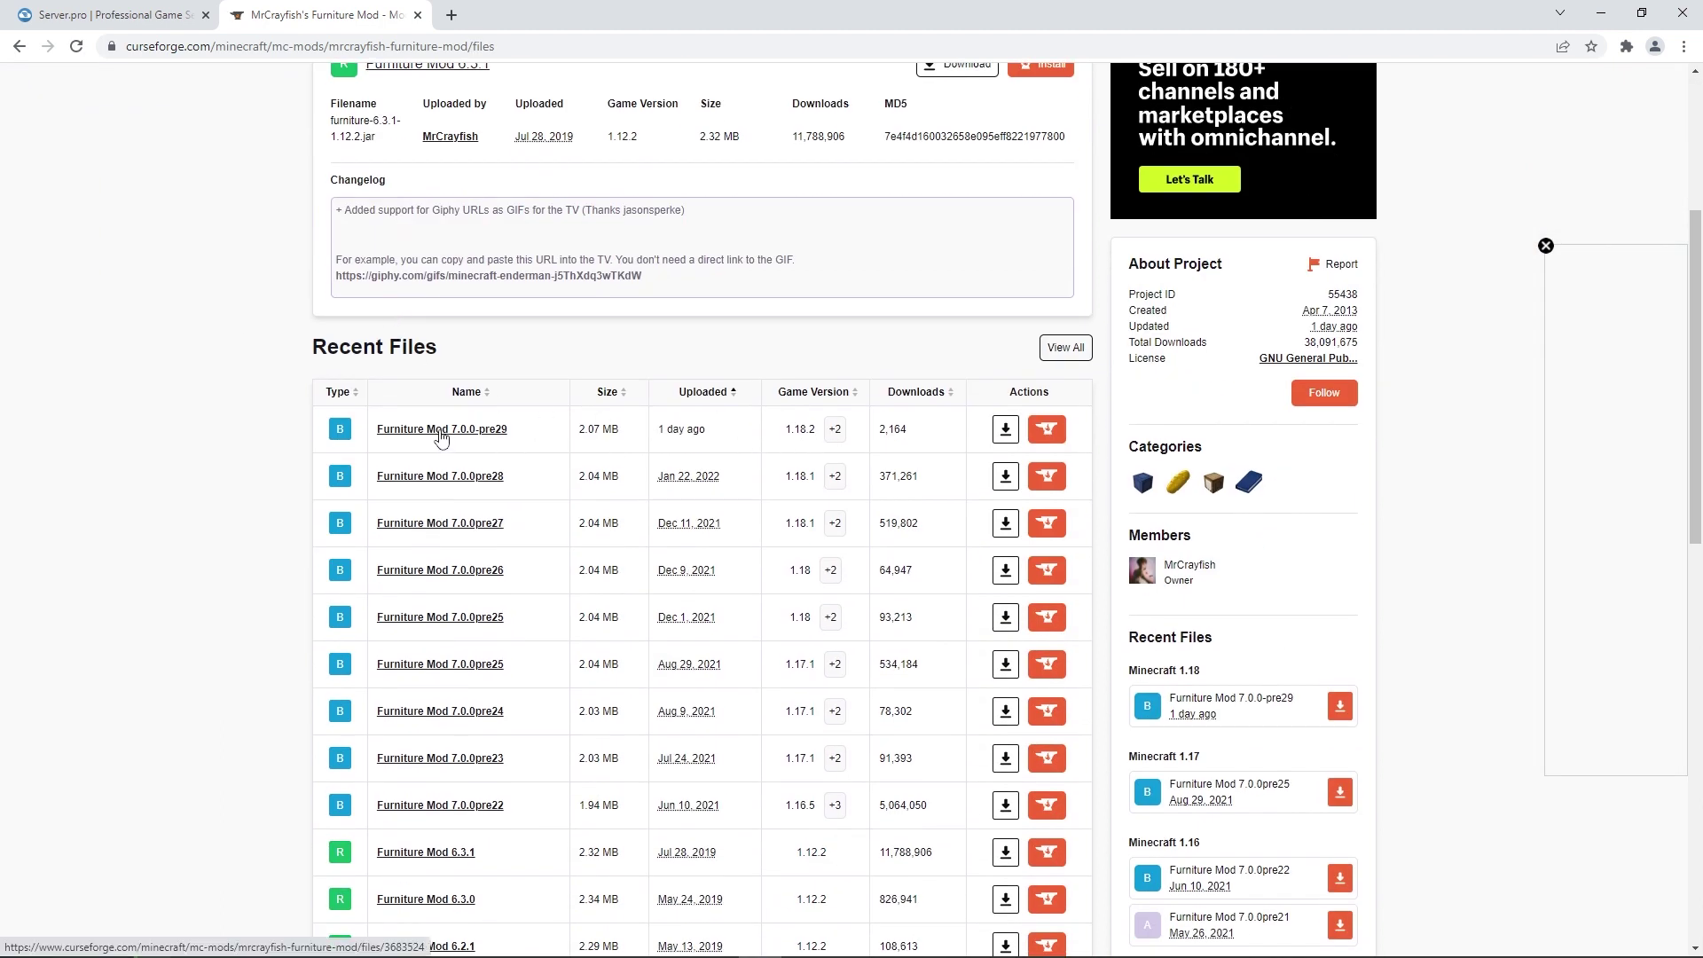
pyautogui.click(1005, 433)
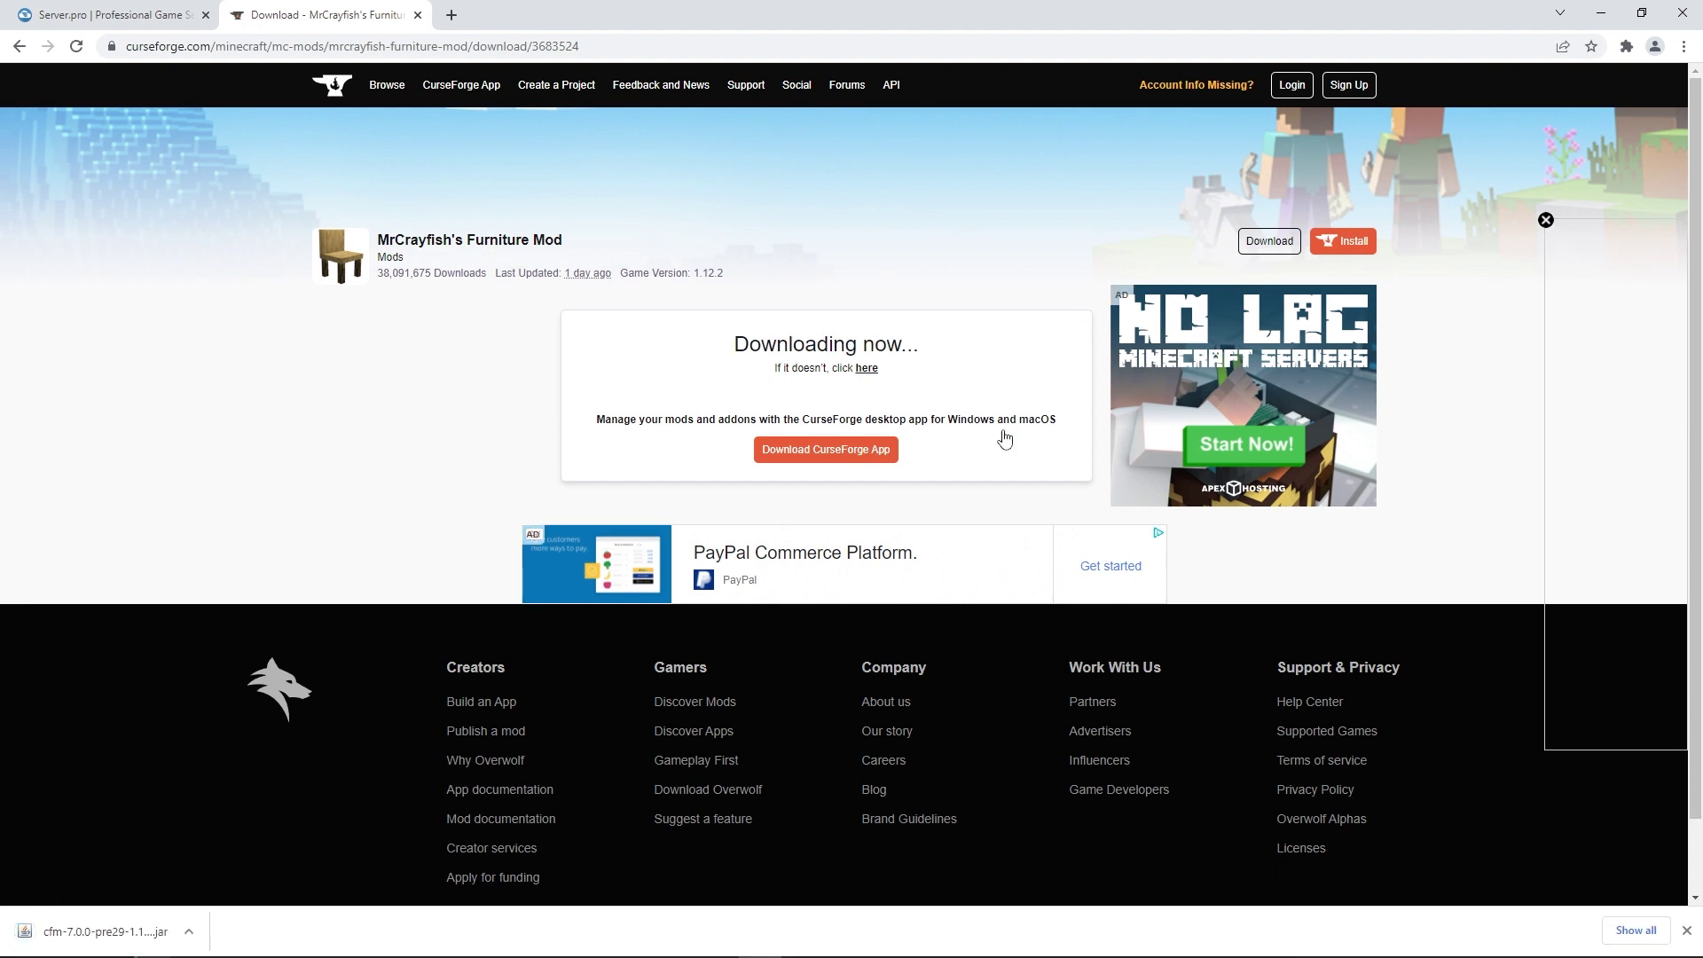
pyautogui.hotkey('ctrl', 'w')
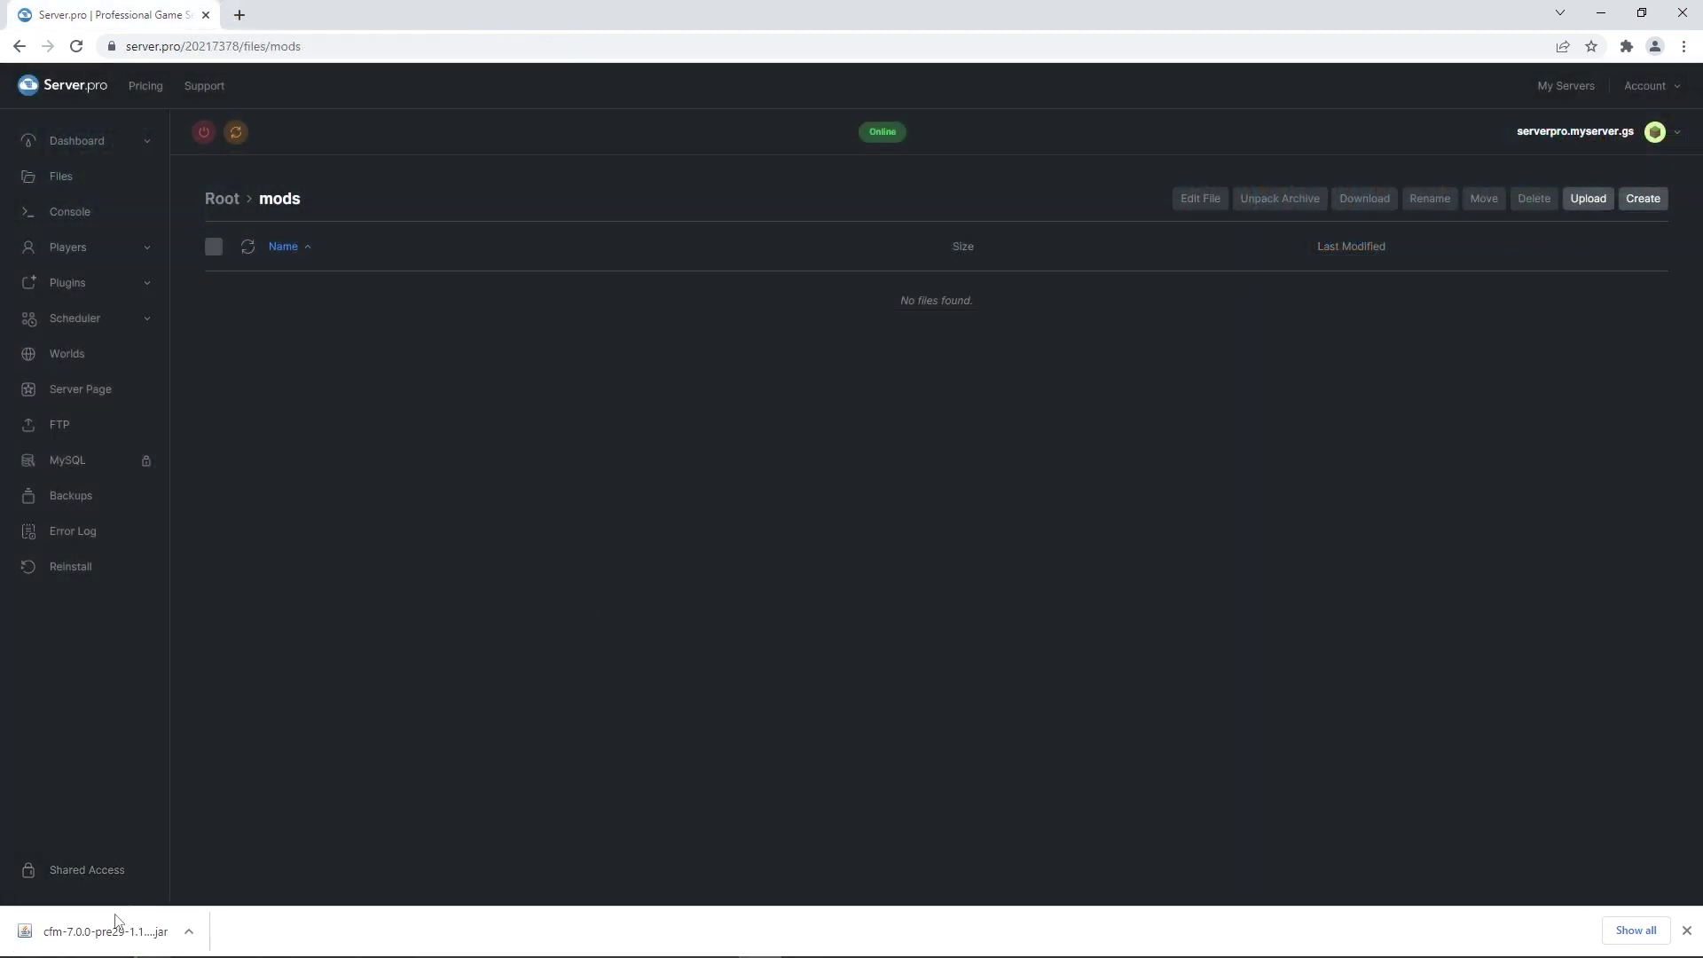
pyautogui.moveTo(115, 930); pyautogui.dragTo(415, 298)
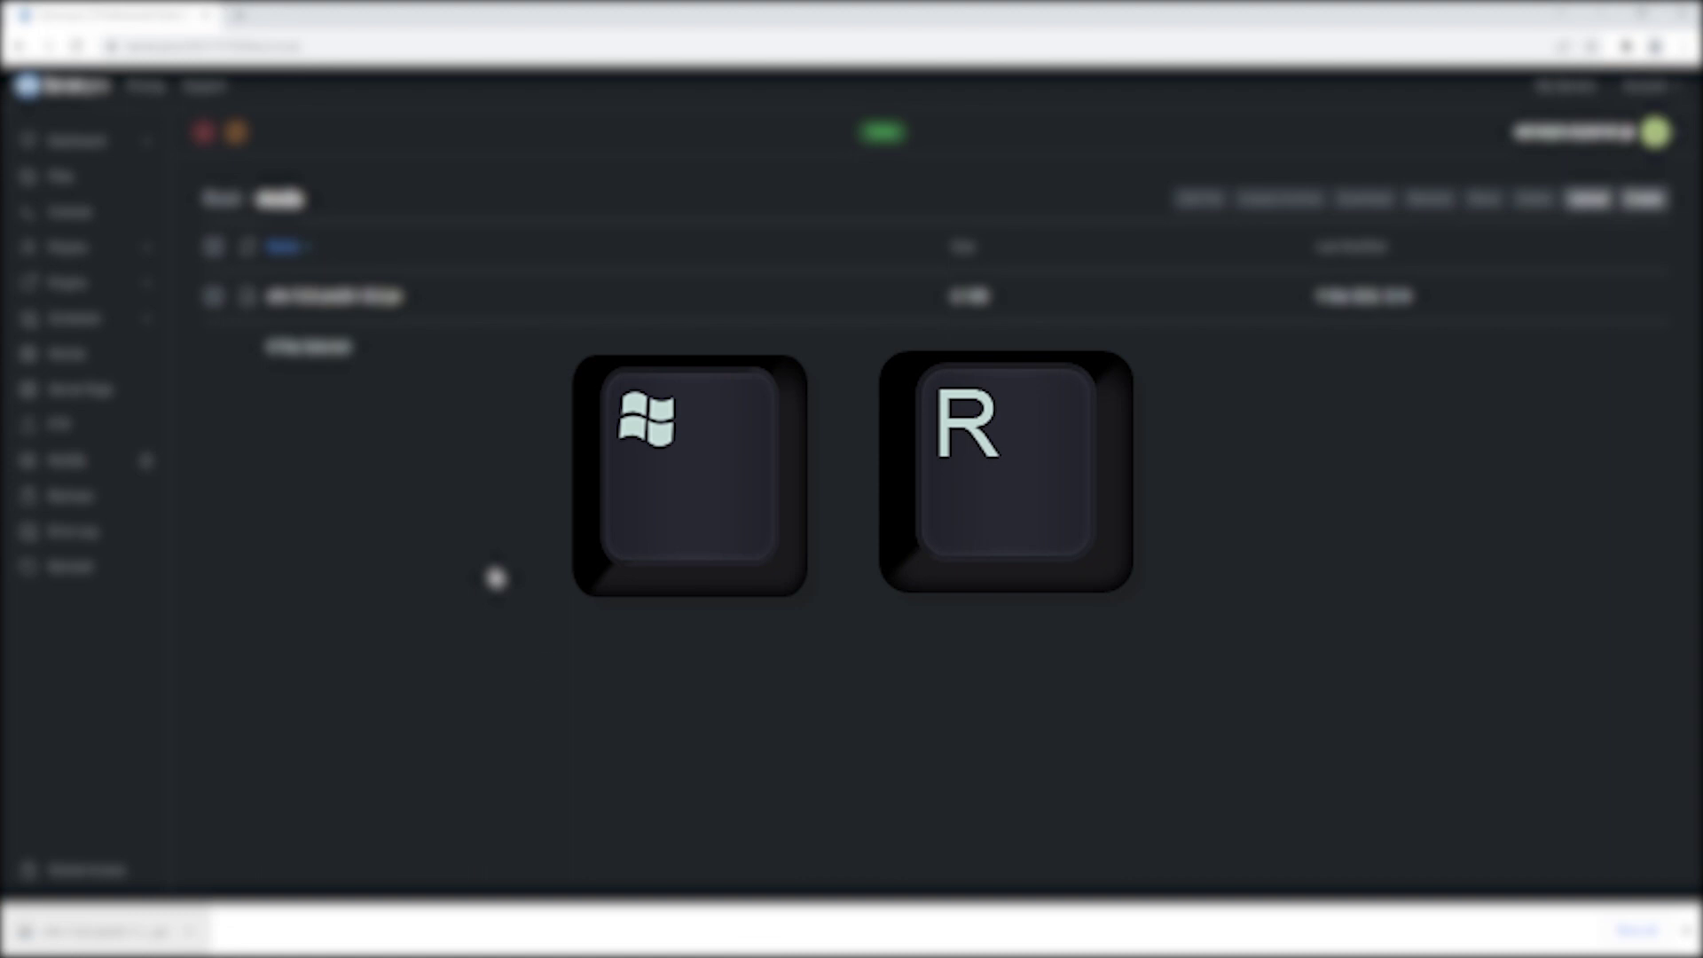
# Step: Place the downloaded Furniture Mod jar in the local .minecraft mods folder, reached through %appdata%
pyautogui.press('super+r')
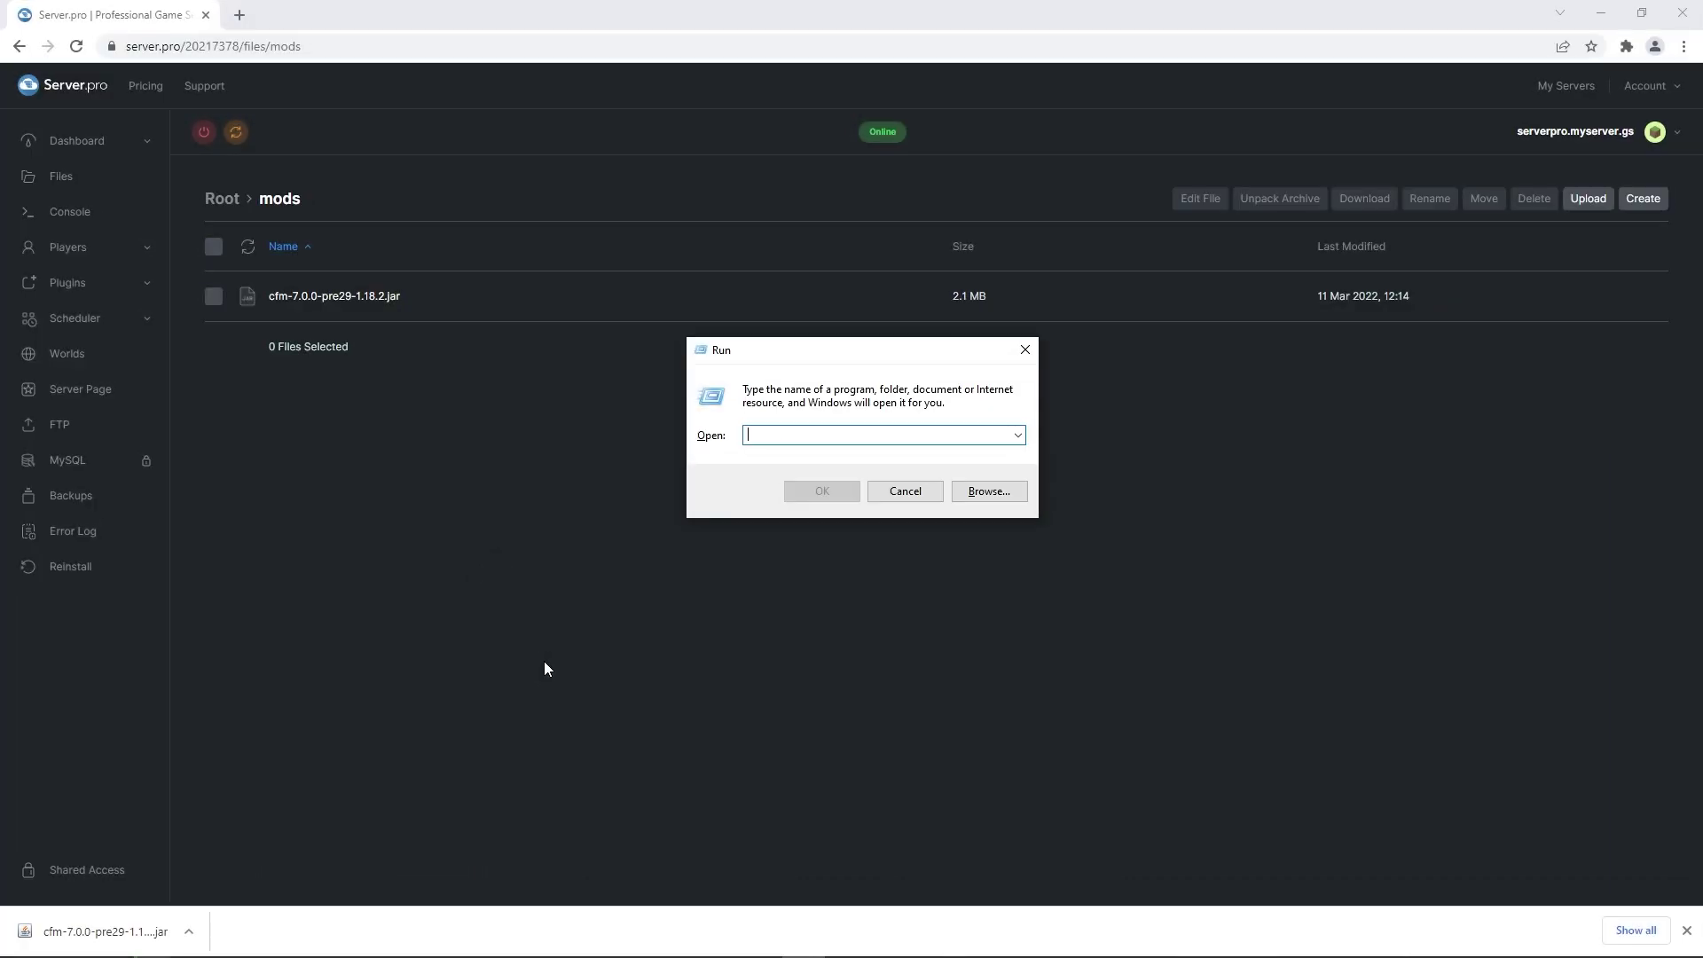
pyautogui.write('%appdata%')
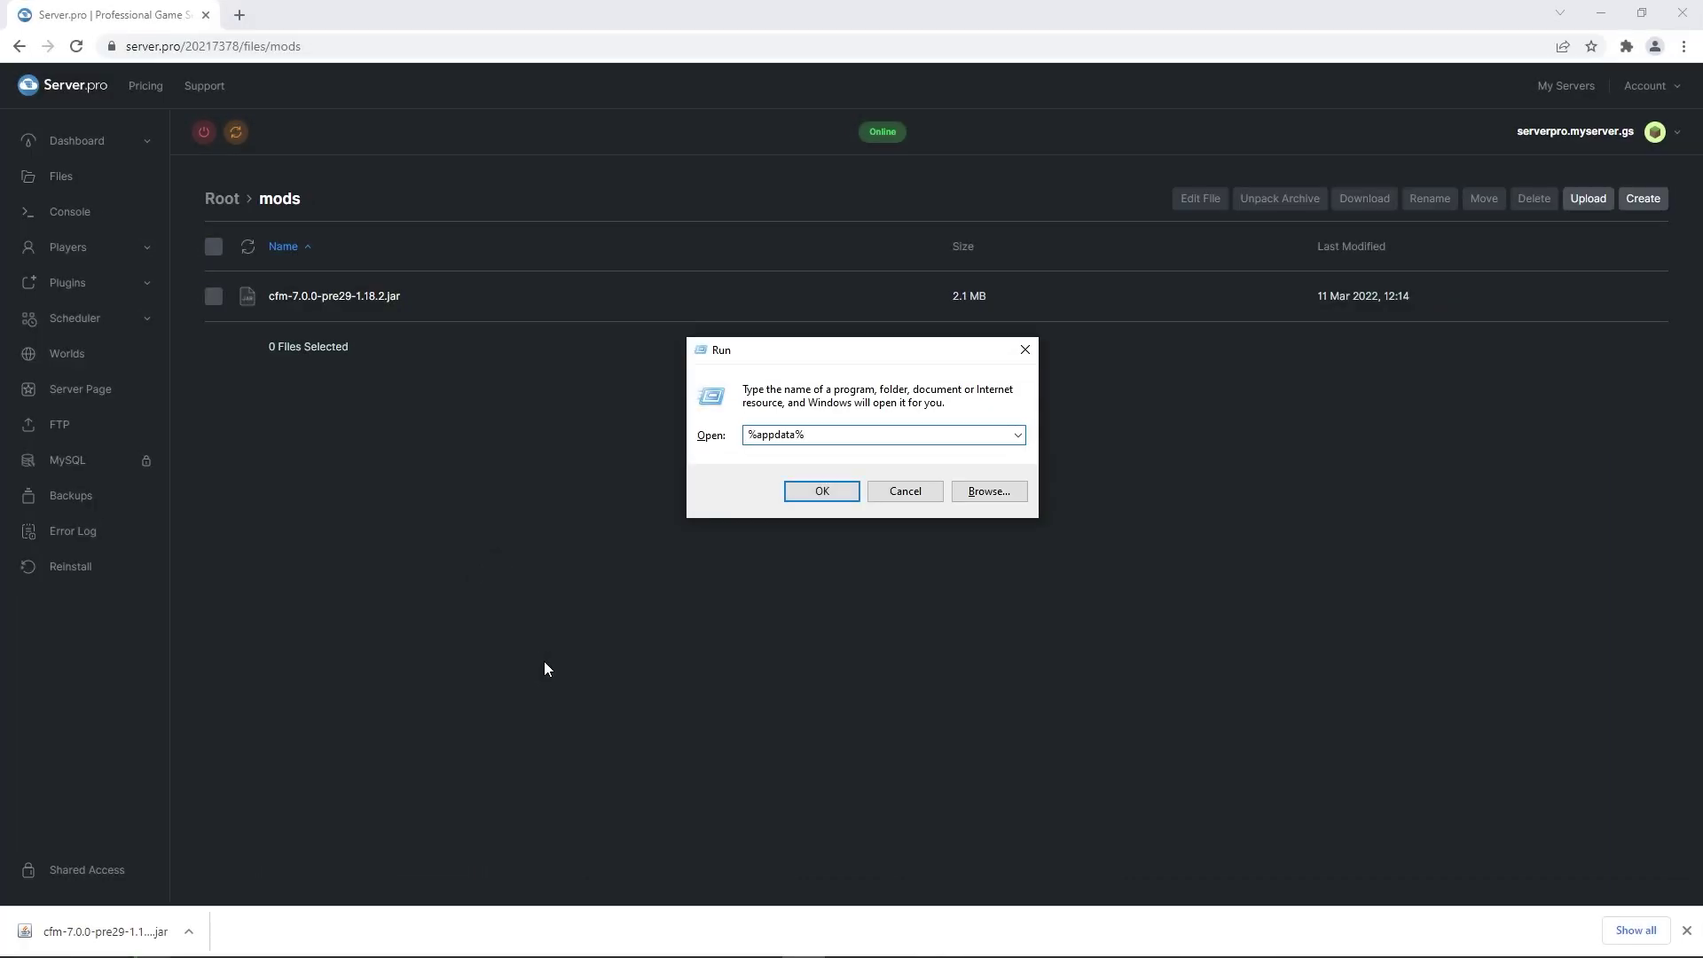
pyautogui.press('Return')
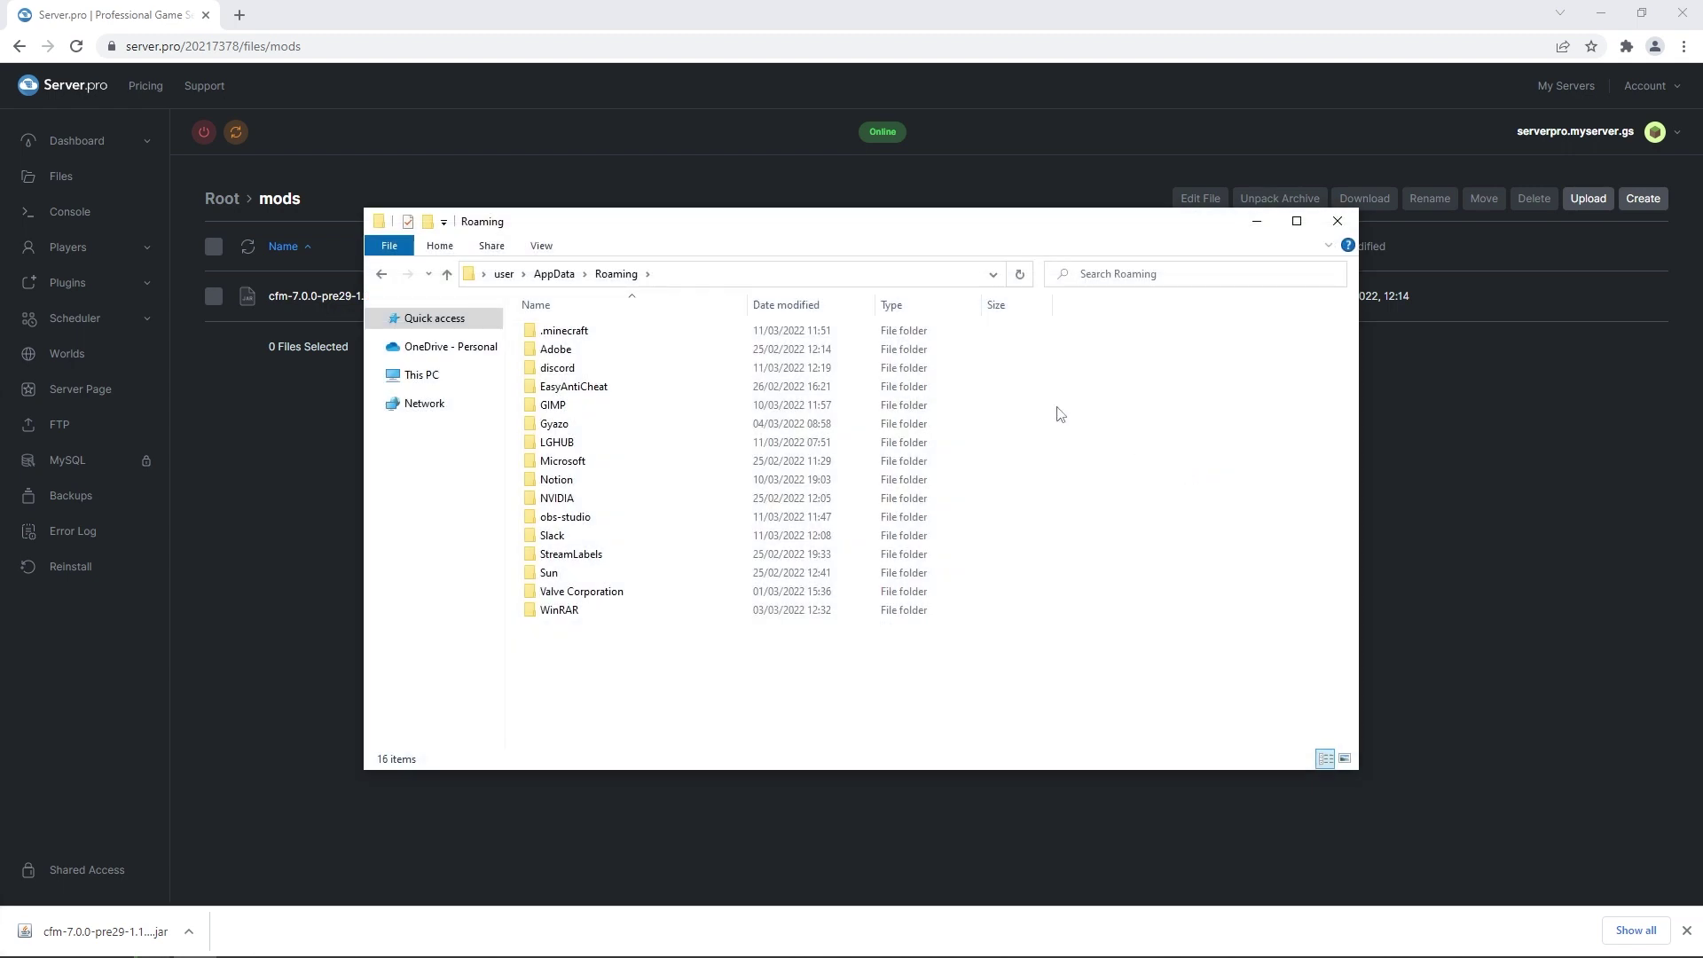
pyautogui.doubleClick(766, 334)
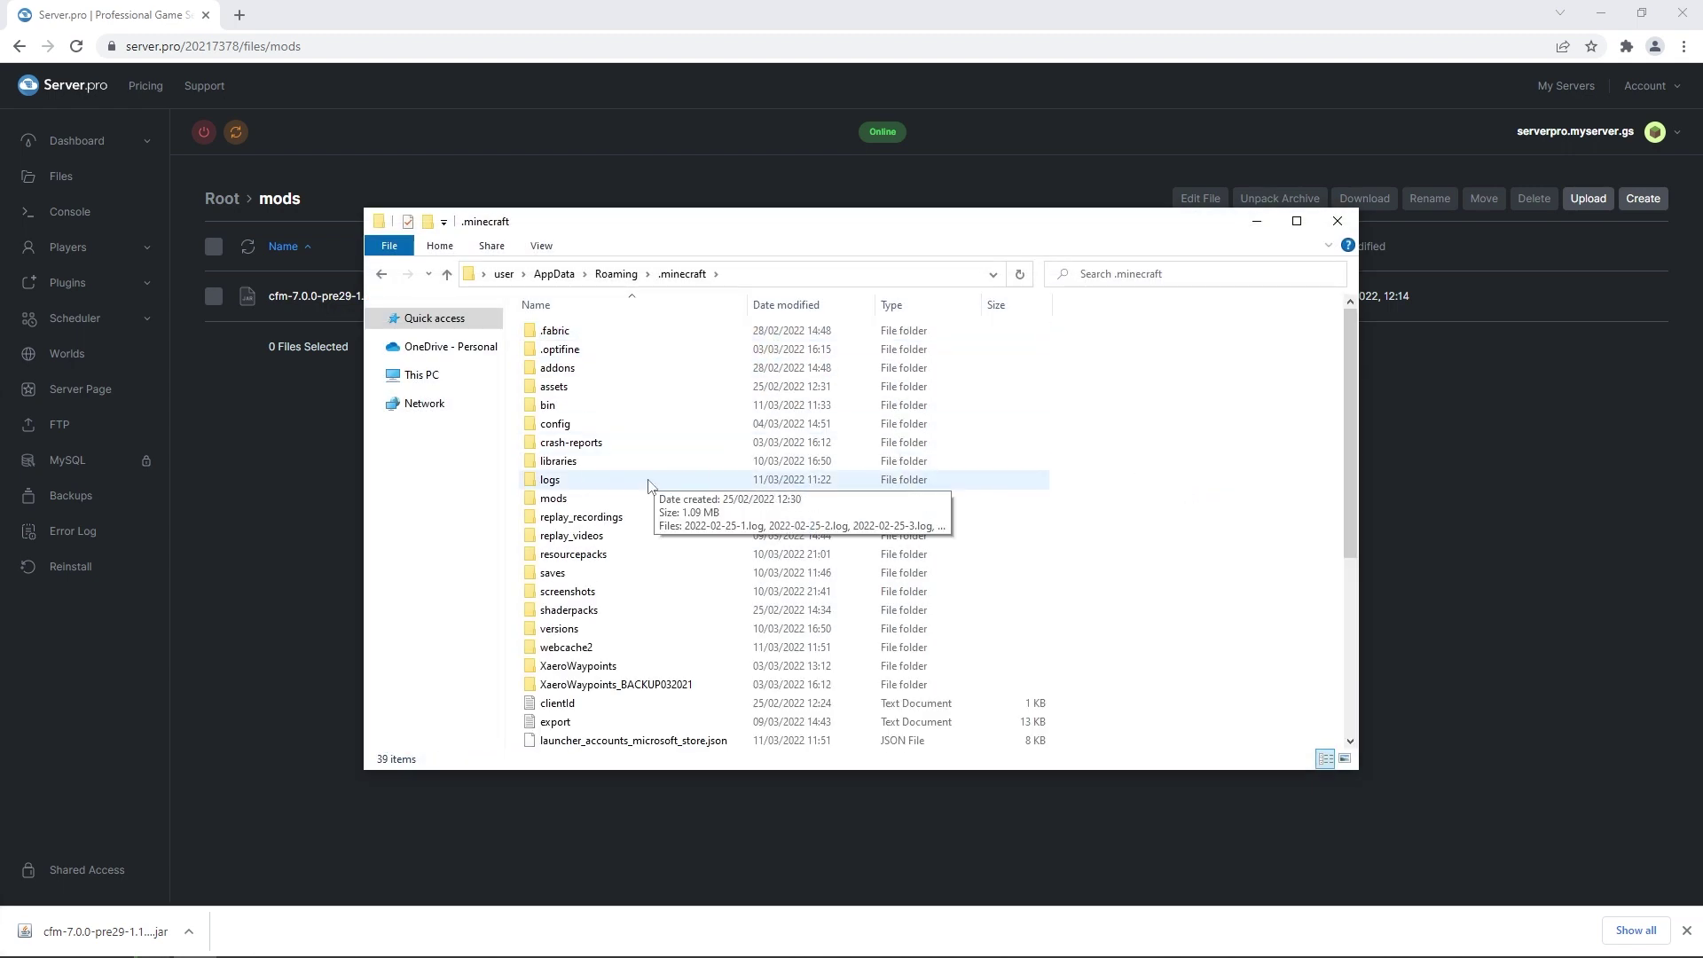
pyautogui.doubleClick(628, 498)
pyautogui.moveTo(105, 931); pyautogui.dragTo(653, 505)
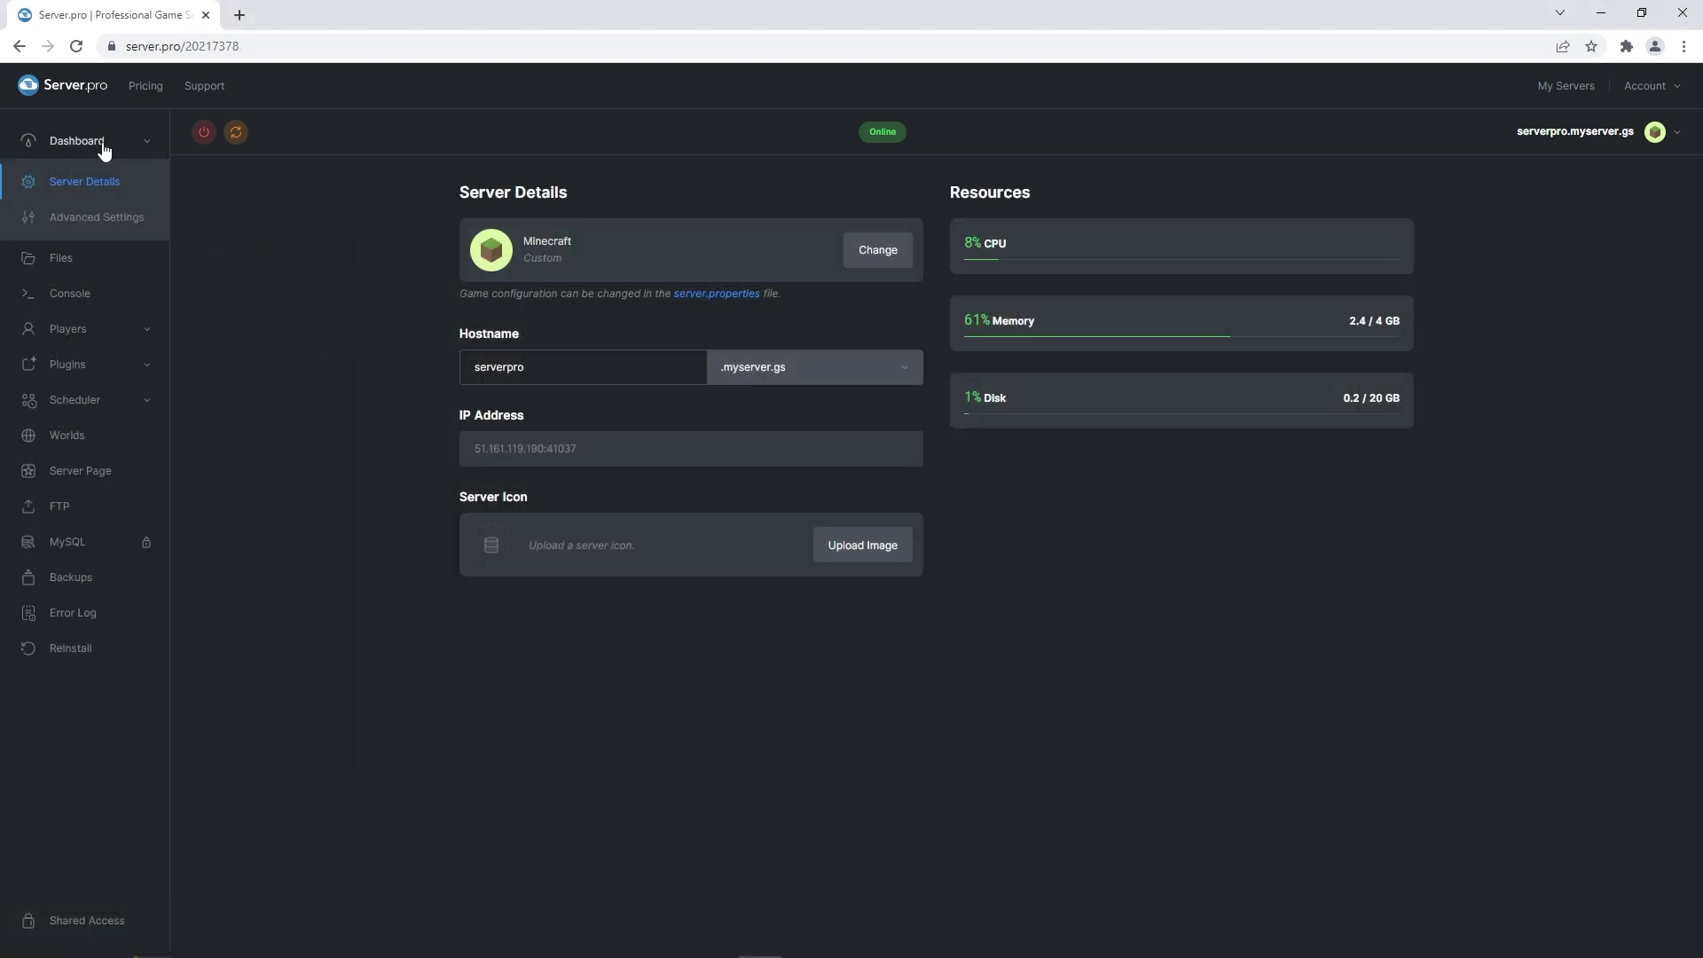
# Step: Look up the server's hostname in its details and launch the forge 1.18.2-forge-40.0.12 installation from the Minecraft Launcher
pyautogui.click(670, 368)
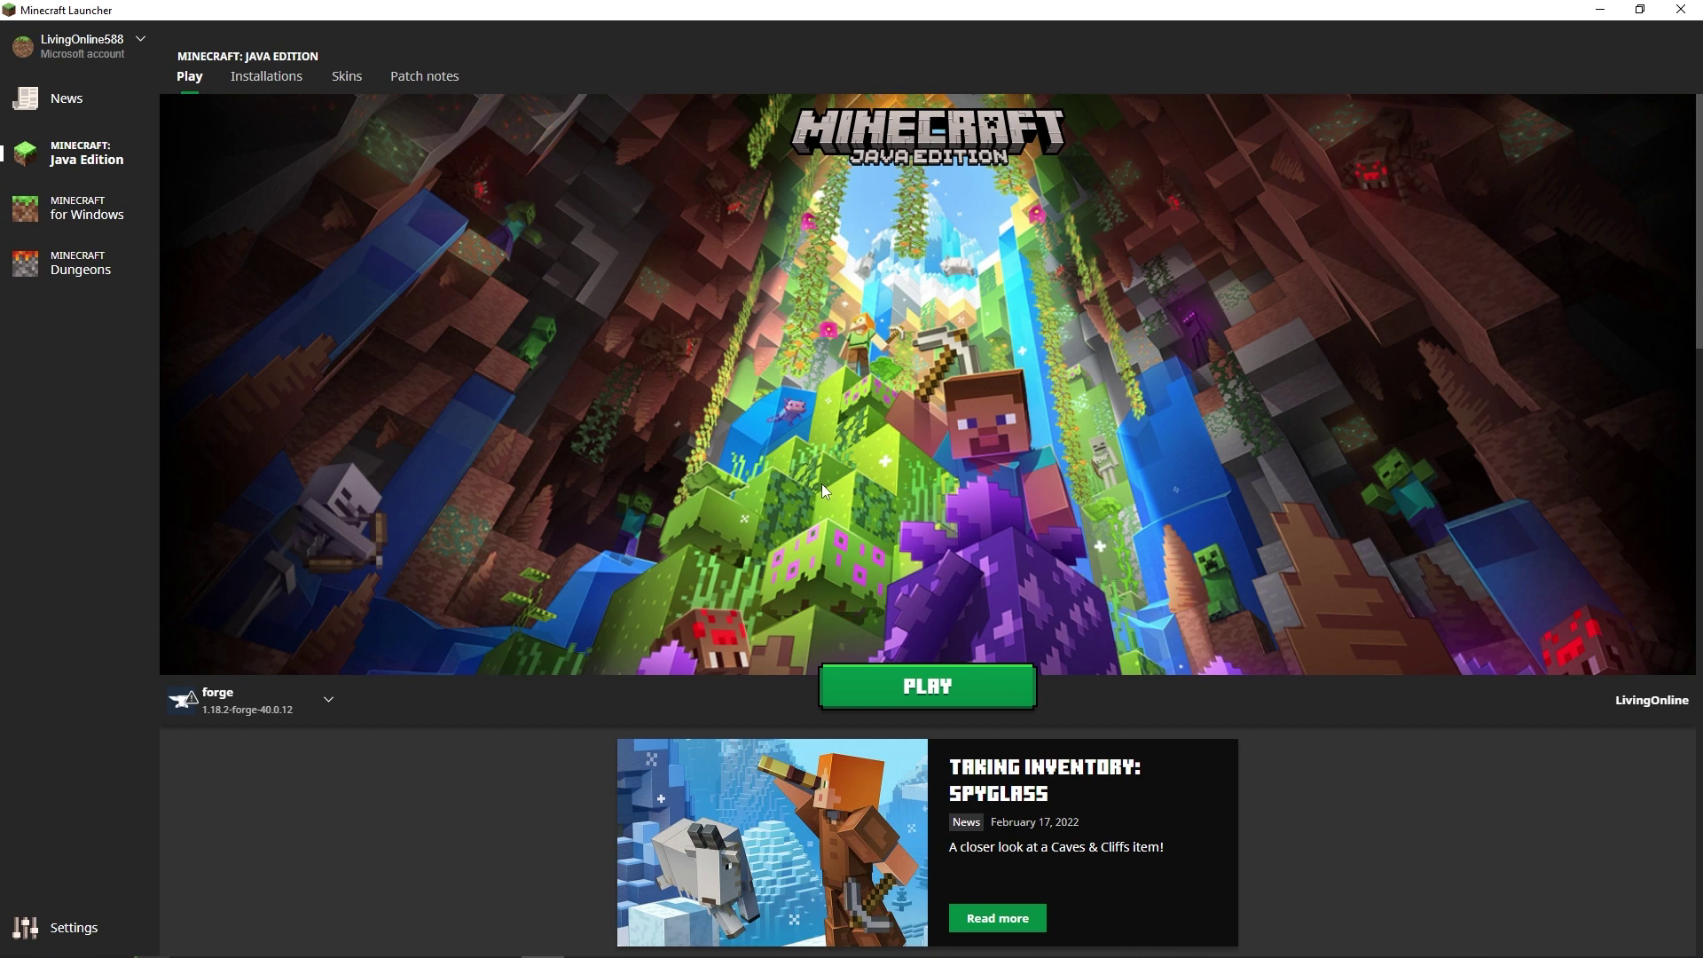
pyautogui.moveTo(189, 720)
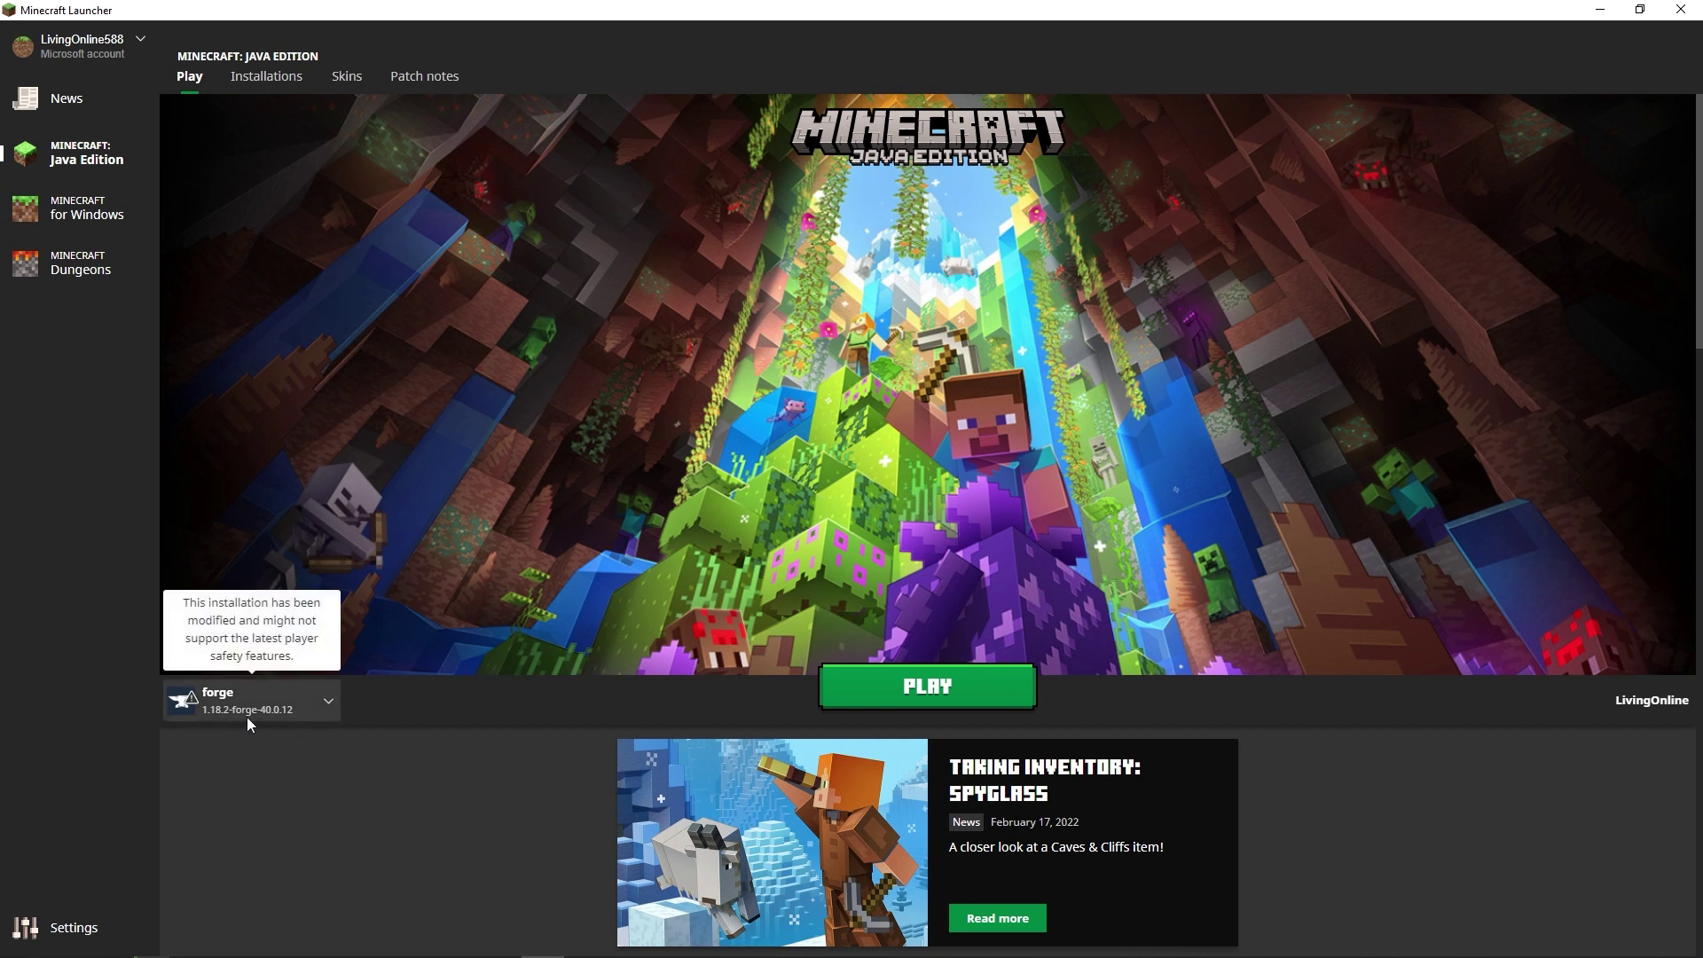
pyautogui.click(857, 689)
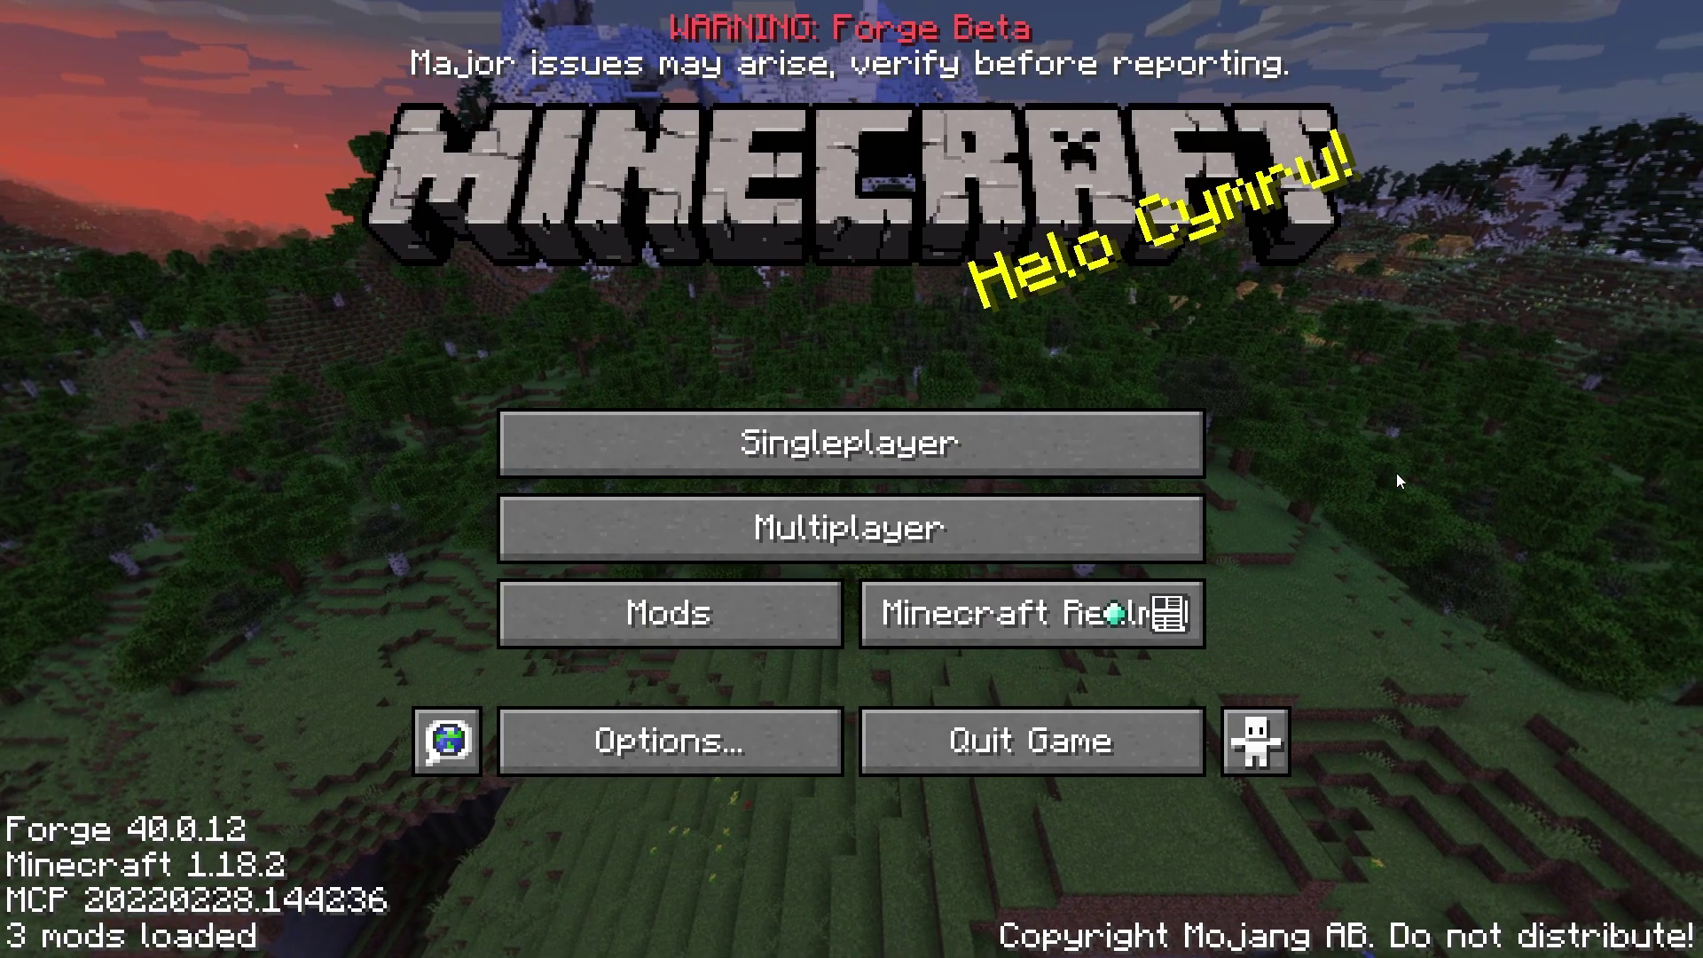
# Step: Add a multiplayer server with the address serverpro.myserver.gs and join it
pyautogui.click(1173, 527)
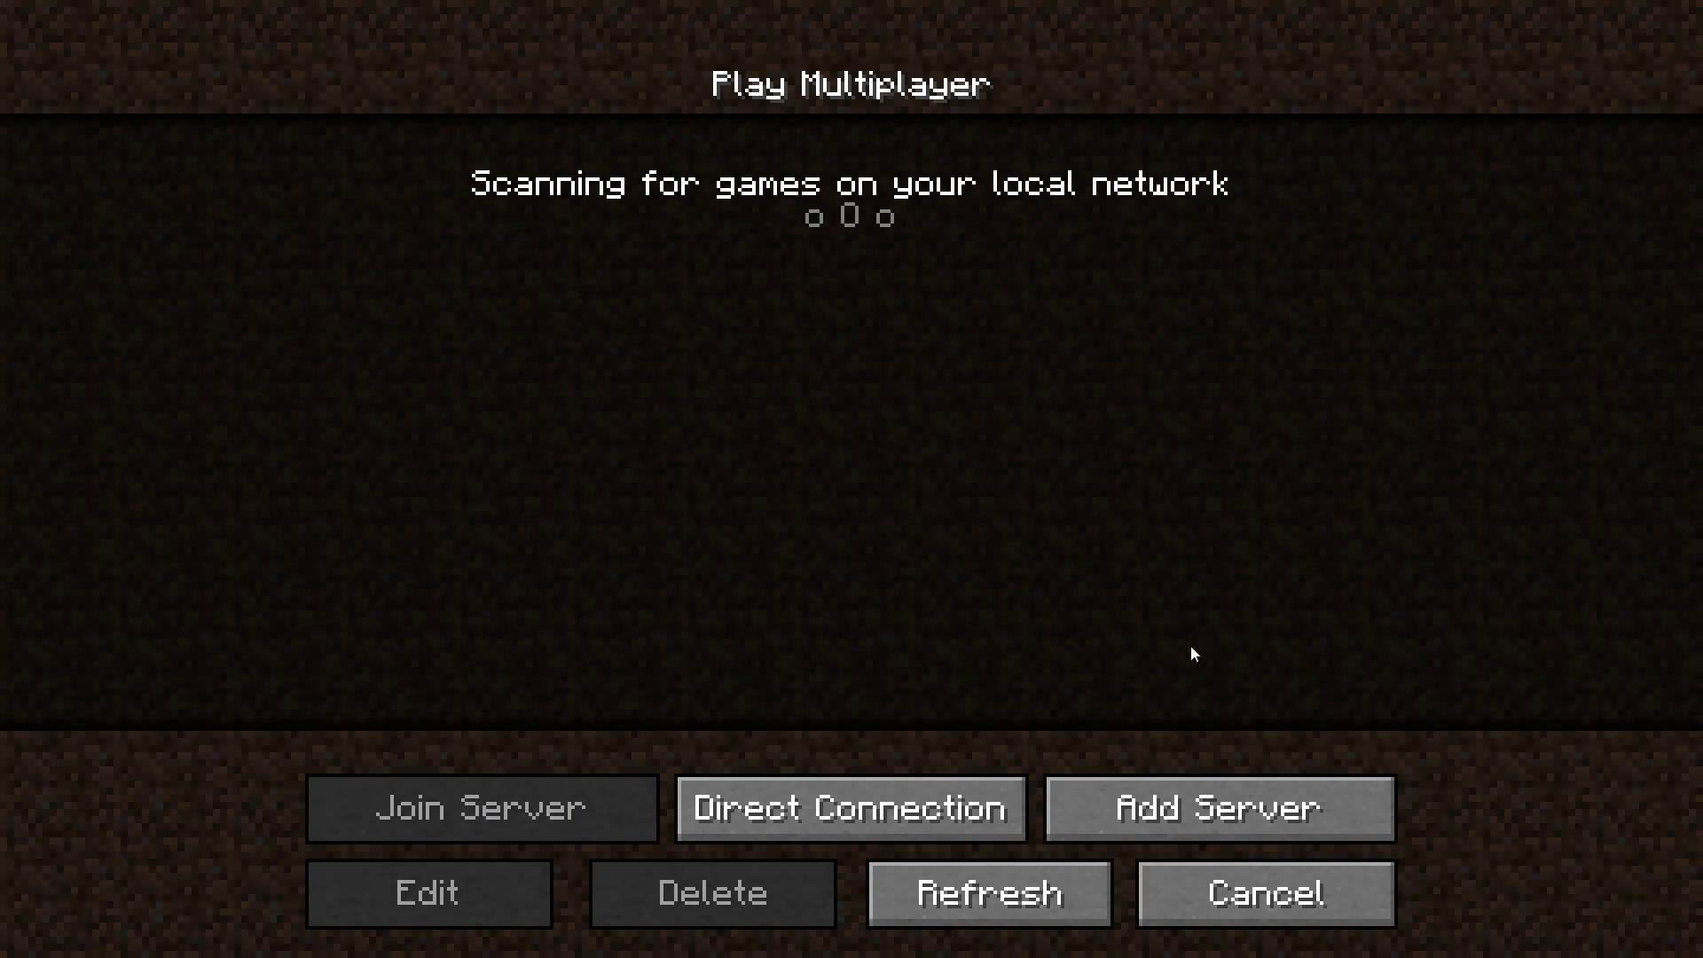
pyautogui.click(1256, 806)
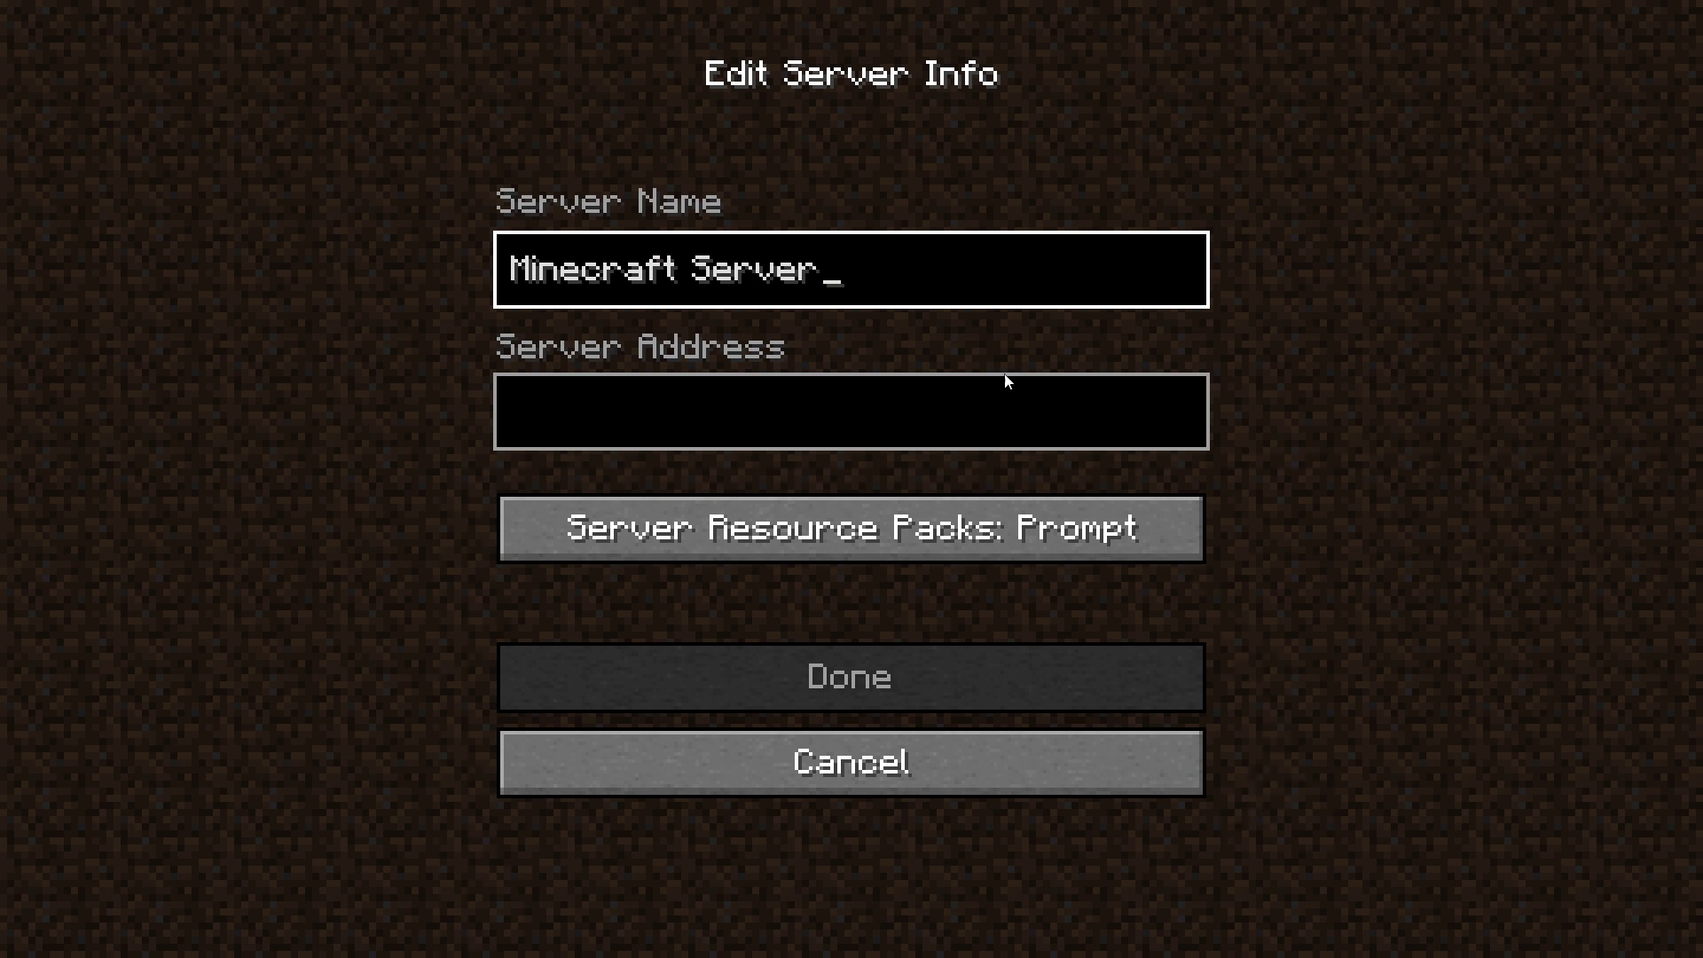
pyautogui.click(966, 391)
pyautogui.write('serverpro.myserver.gs')
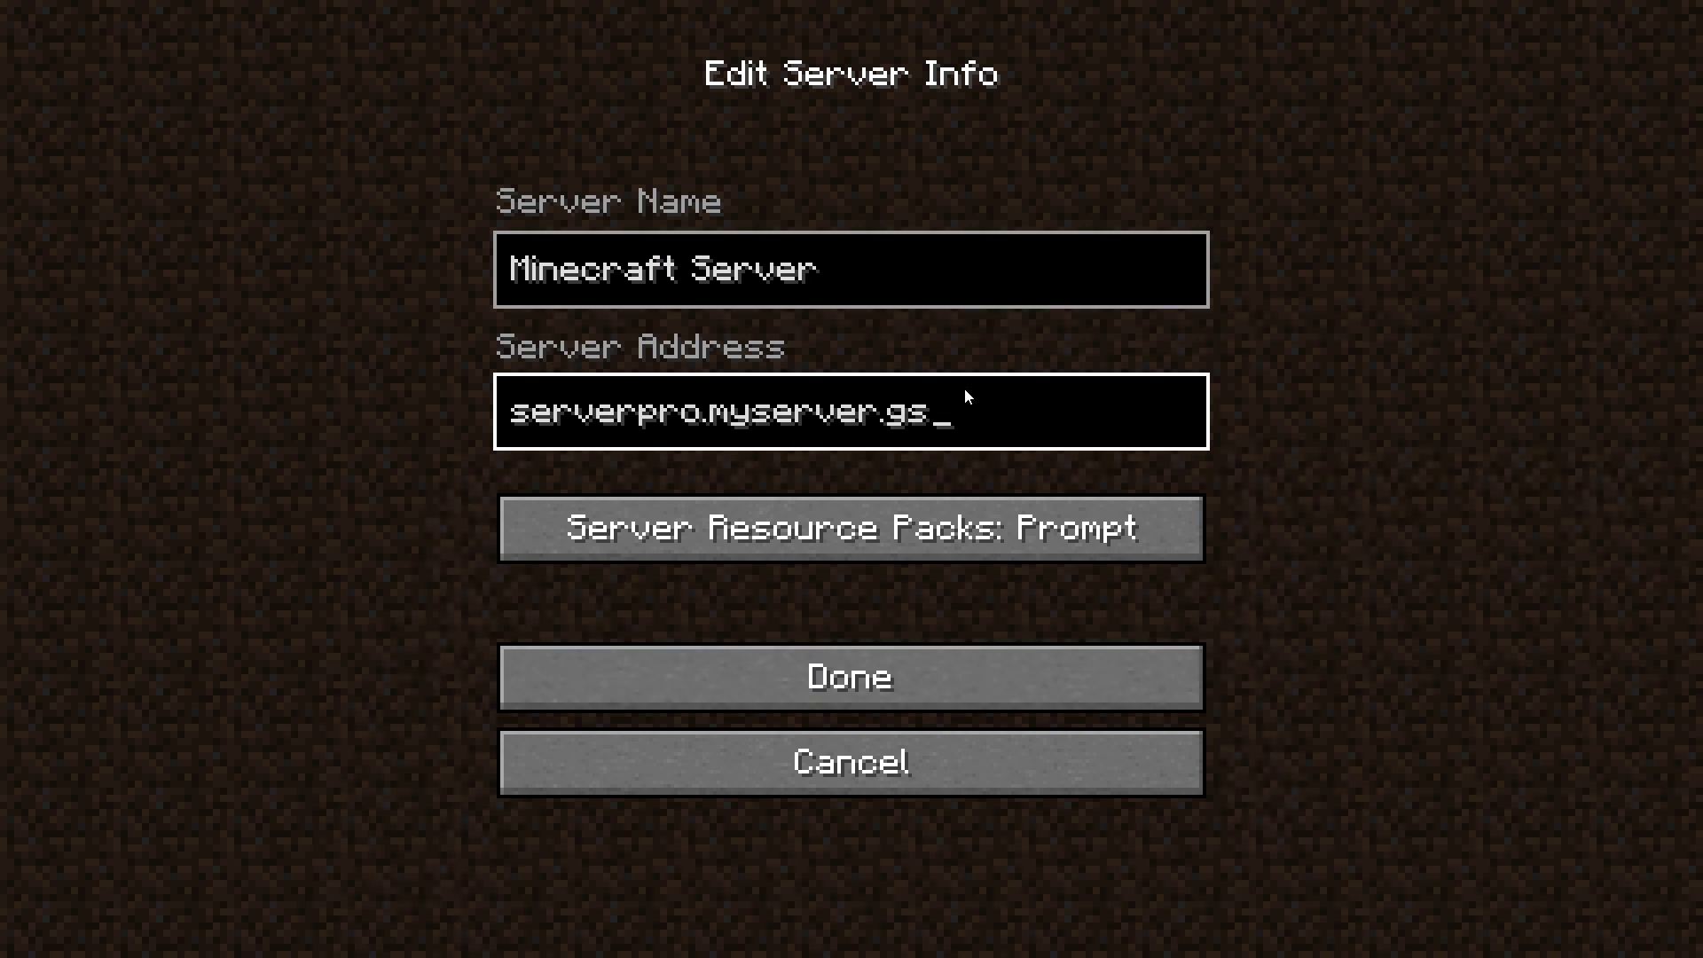
pyautogui.click(921, 675)
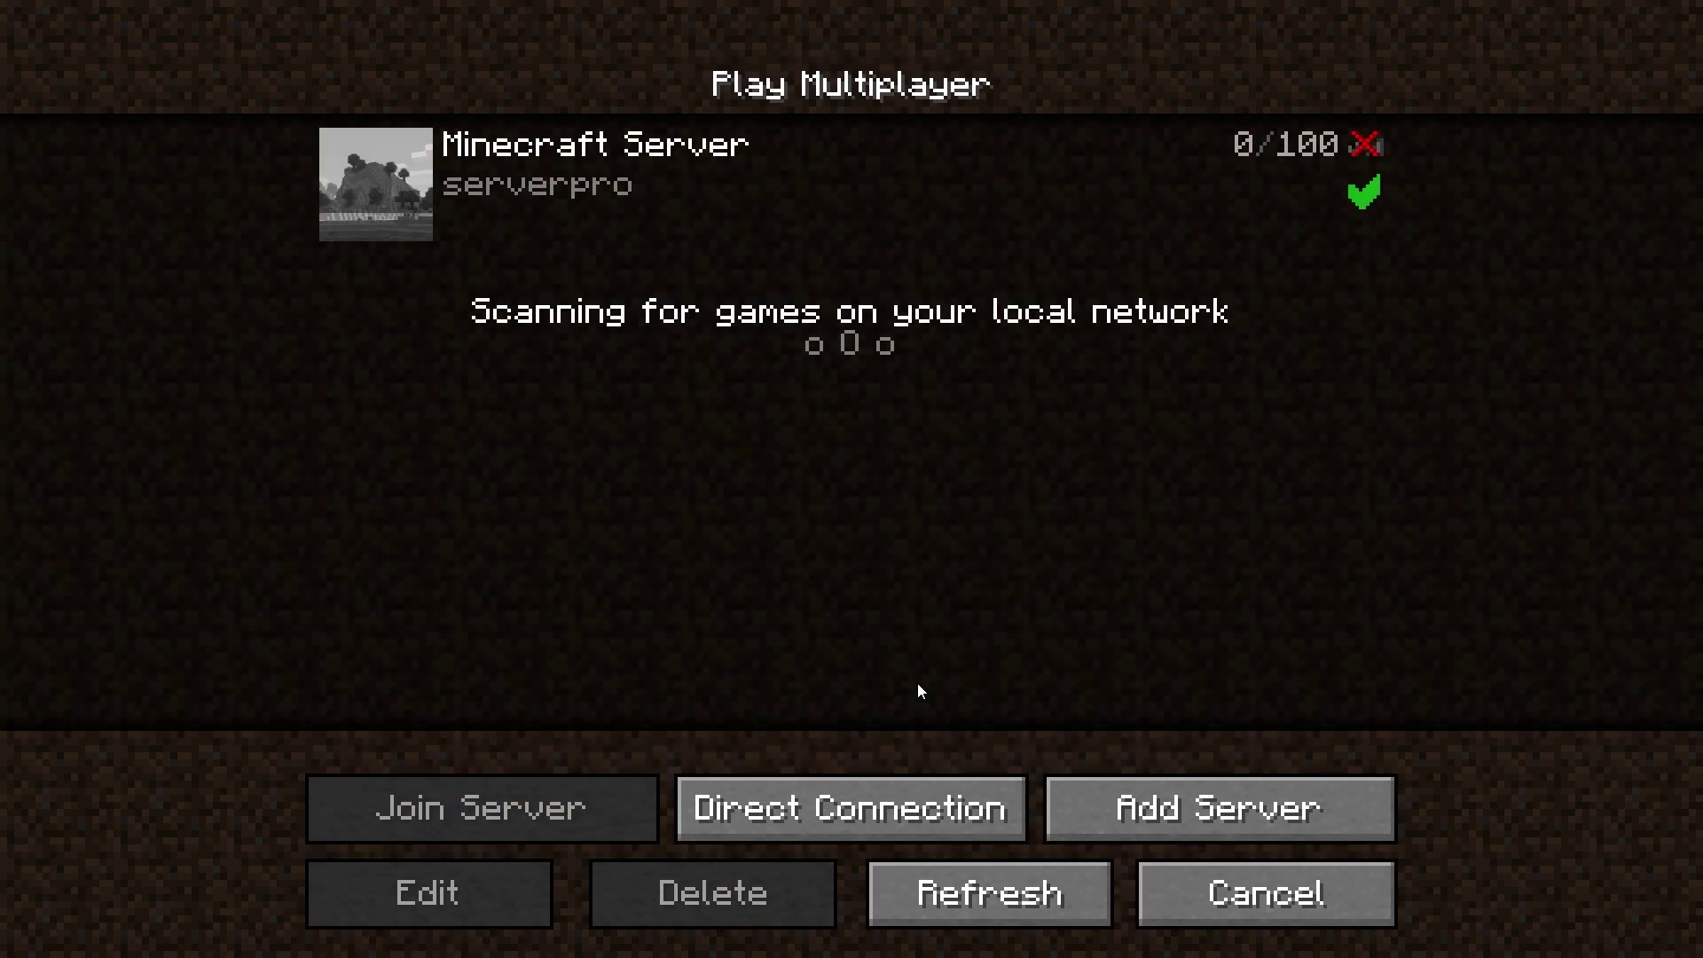
pyautogui.doubleClick(715, 215)
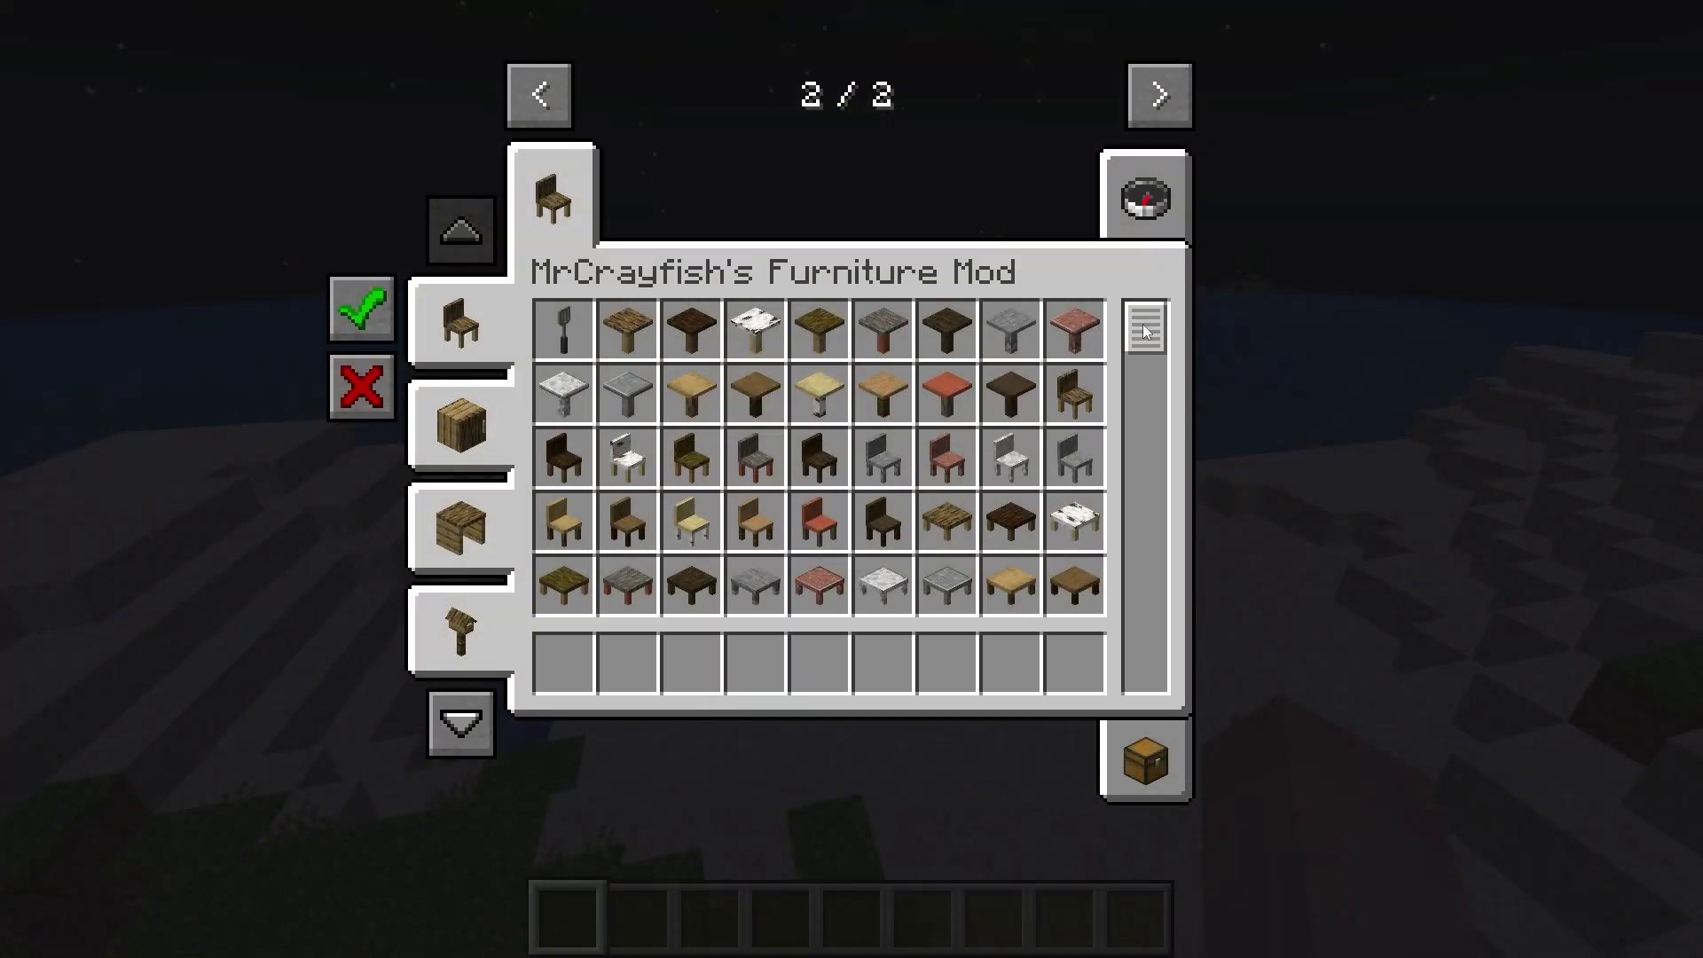
# Step: Browse the MrCrayfish's Furniture Mod items in the creative inventory
pyautogui.scroll(-3, 1143, 407)
pyautogui.moveTo(1145, 410); pyautogui.dragTo(1143, 436)
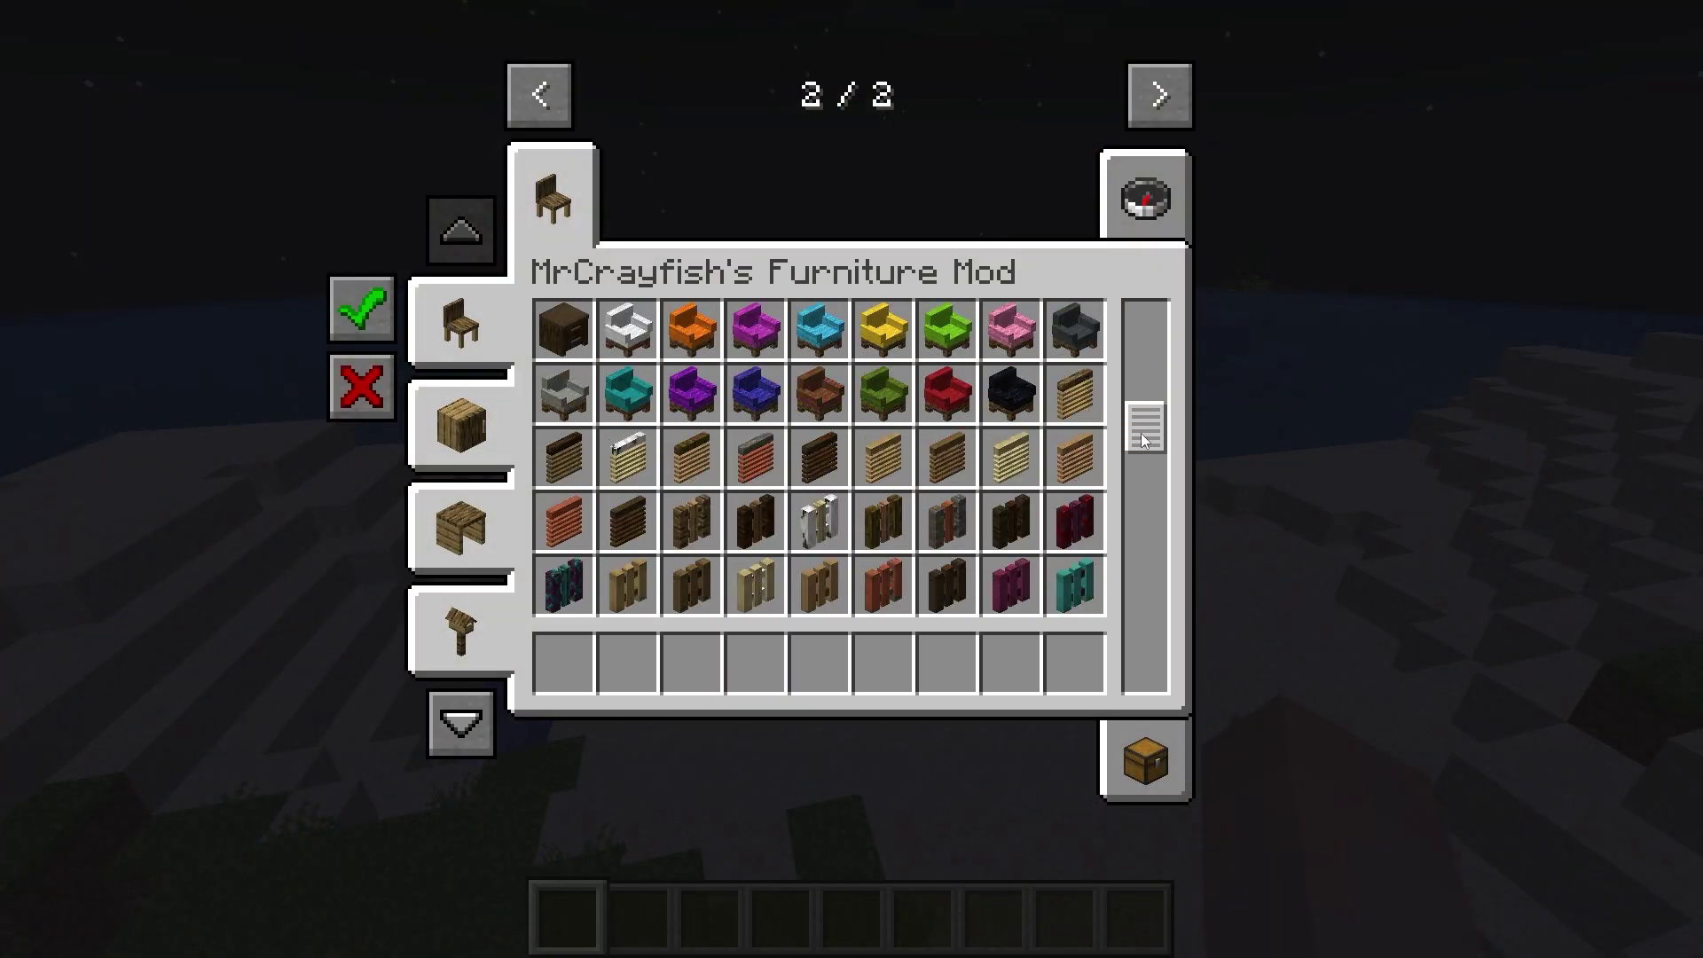